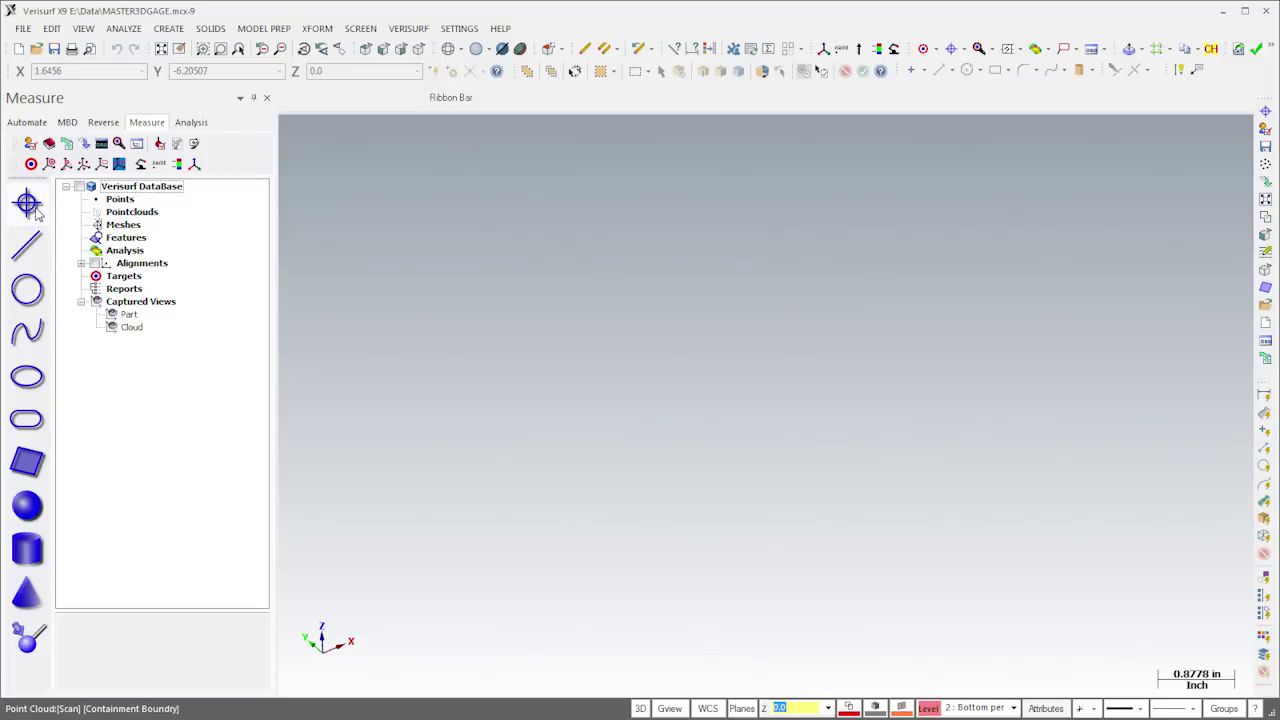
Start measuring a point cloud and accept the scanner filter with an active Z containment boundary of 6.0000 to 3.9000.
click(27, 203)
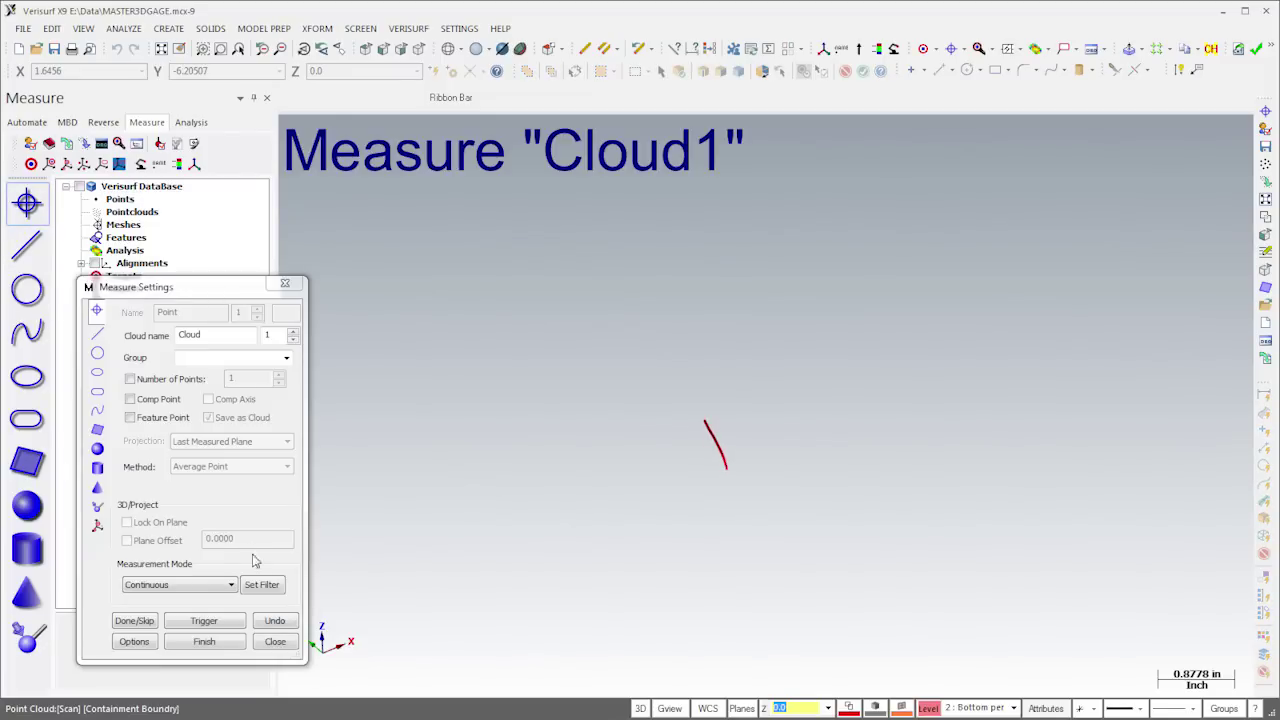
click(262, 584)
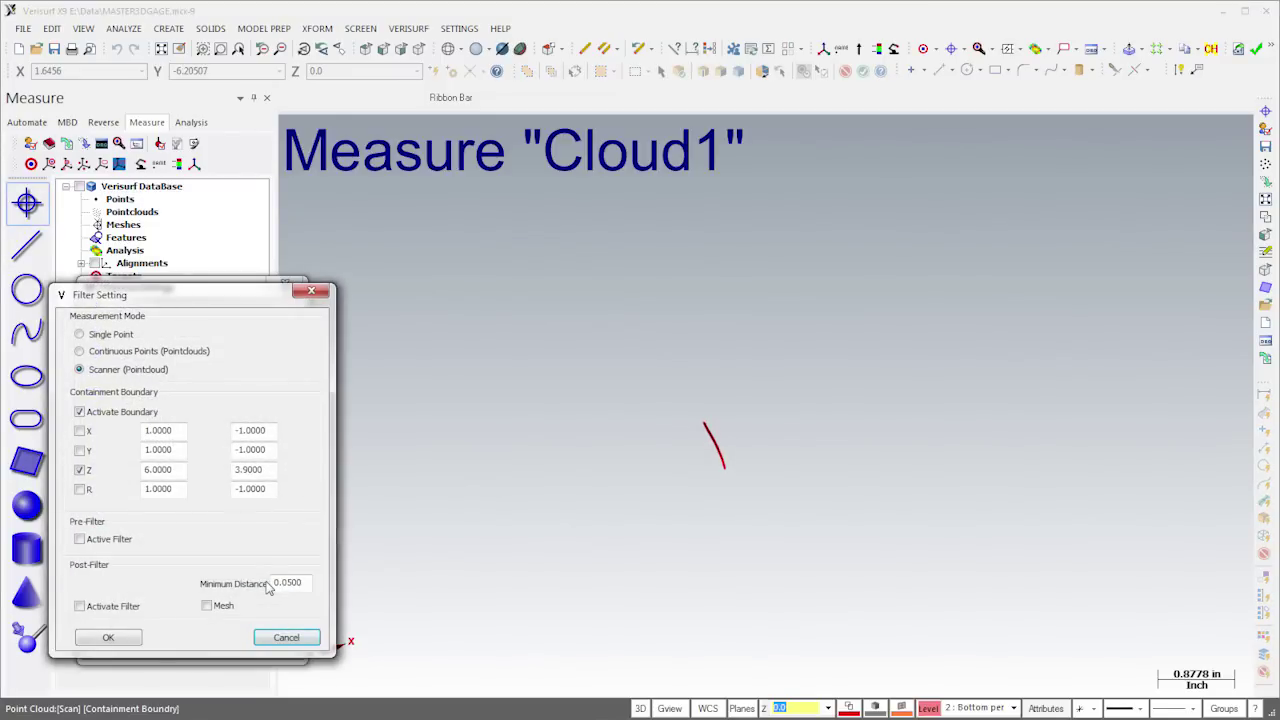
click(135, 639)
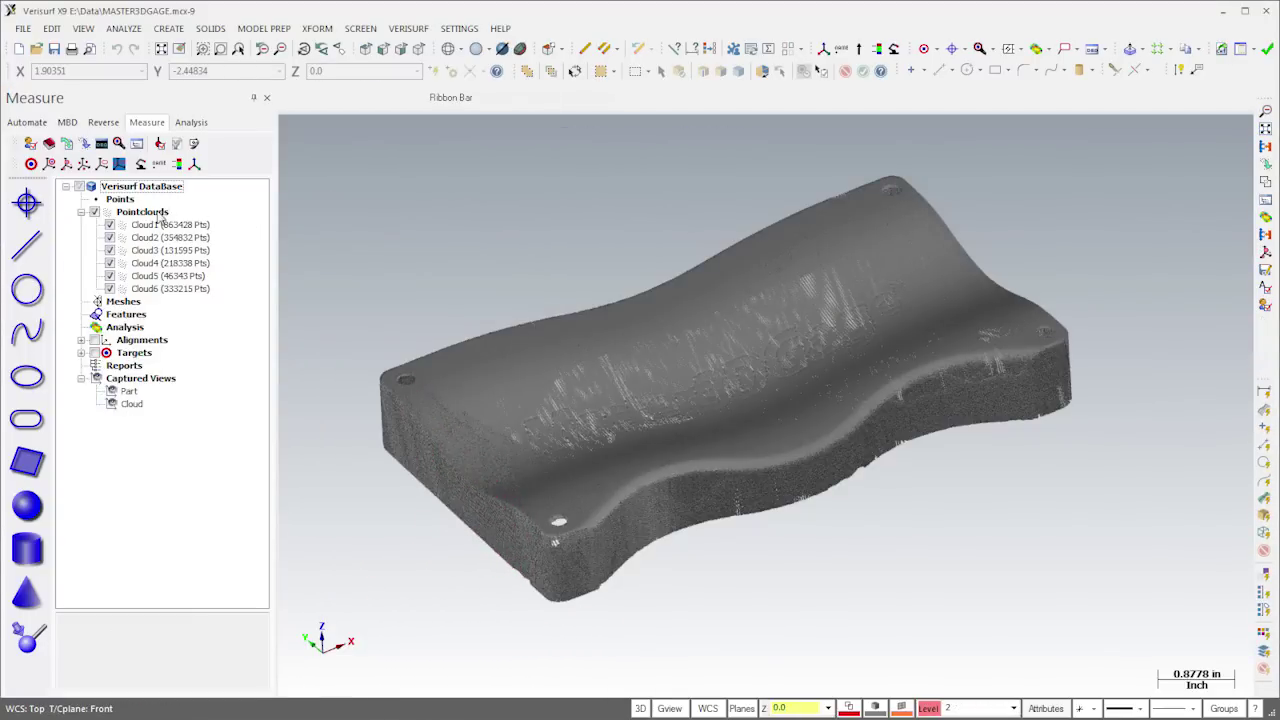
Merge all six scanned point clouds into one and delete the originals after the merge.
right_click(160, 218)
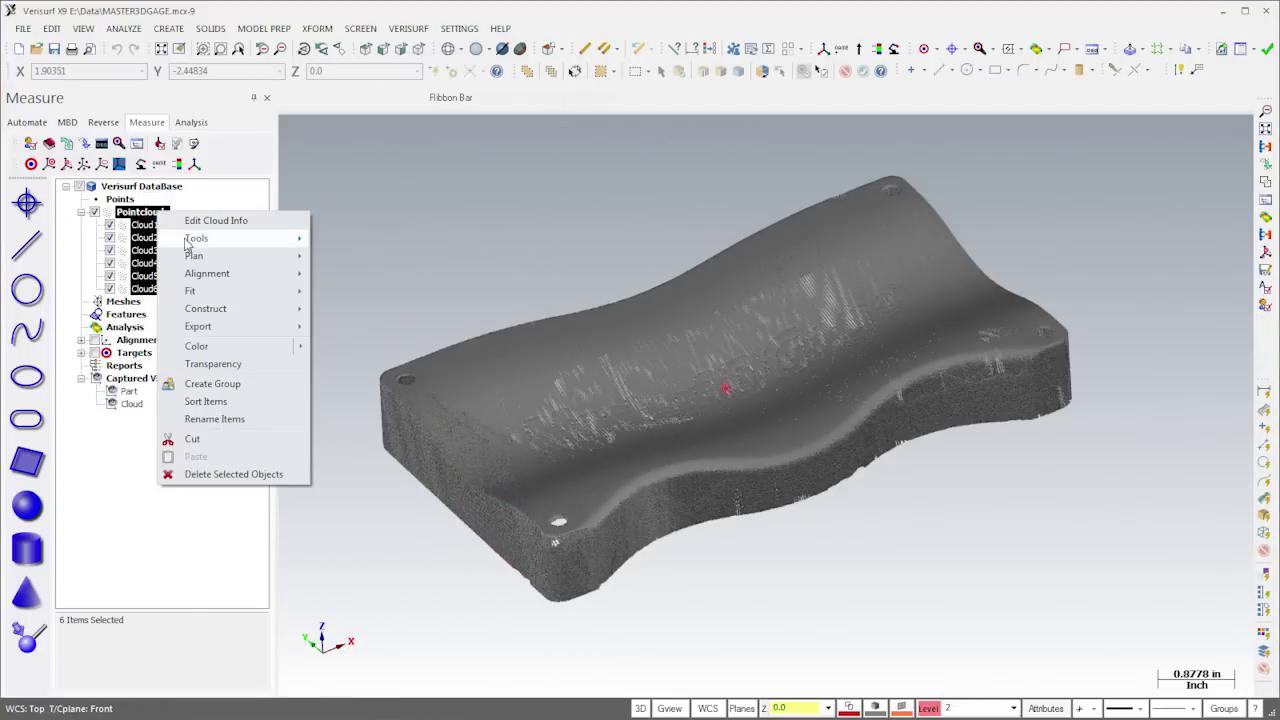
mouse_move(208, 242)
click(358, 259)
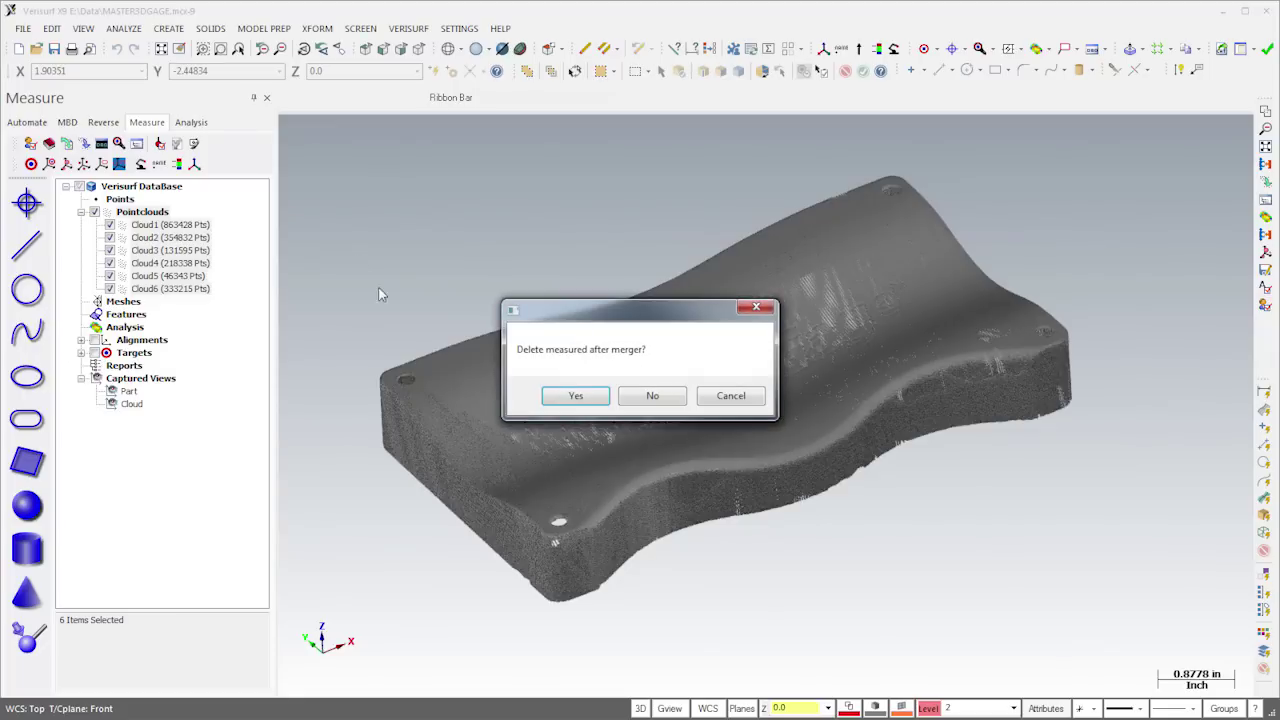
click(570, 395)
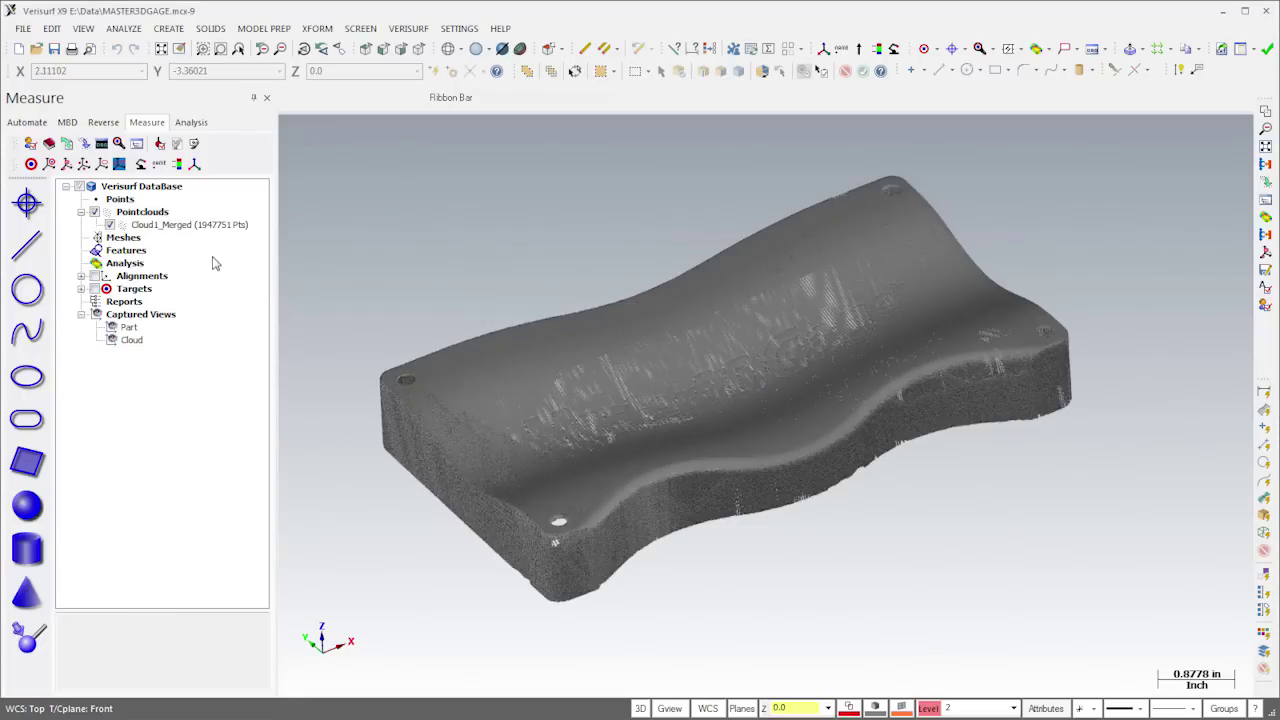
Filter the merged point cloud by a minimum distance of 0.0300.
right_click(205, 226)
mouse_move(245, 253)
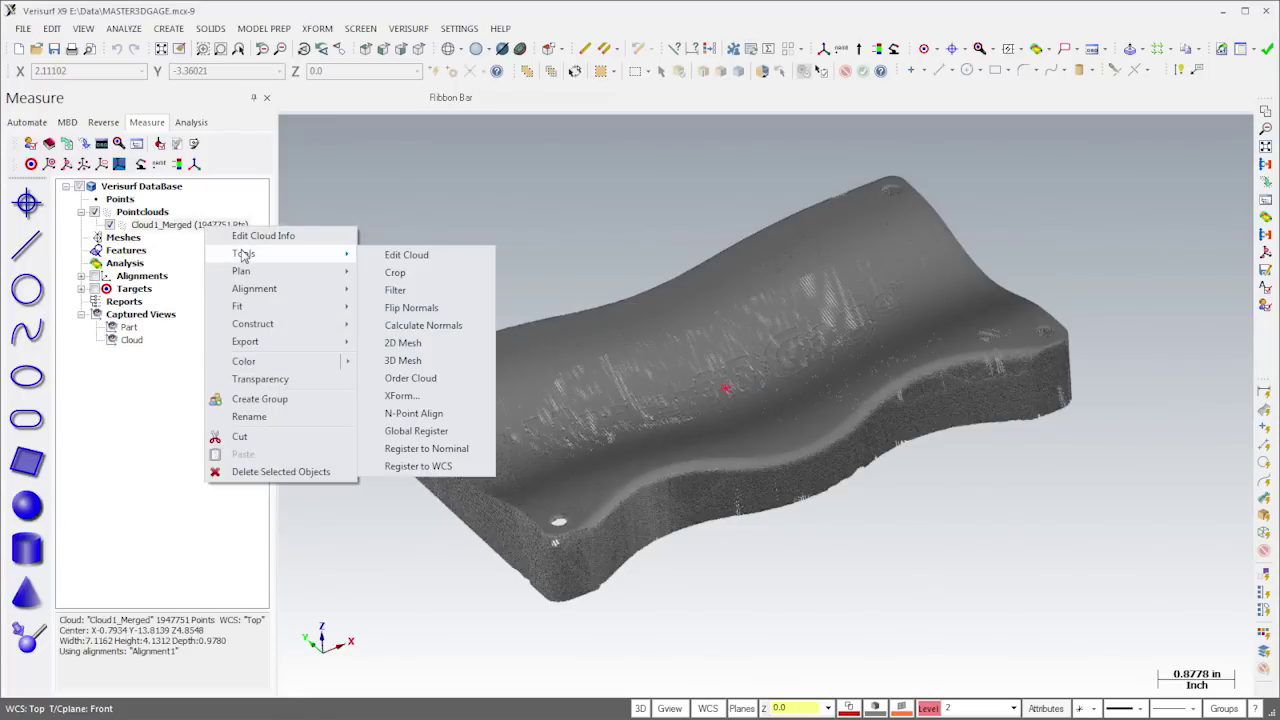
click(410, 290)
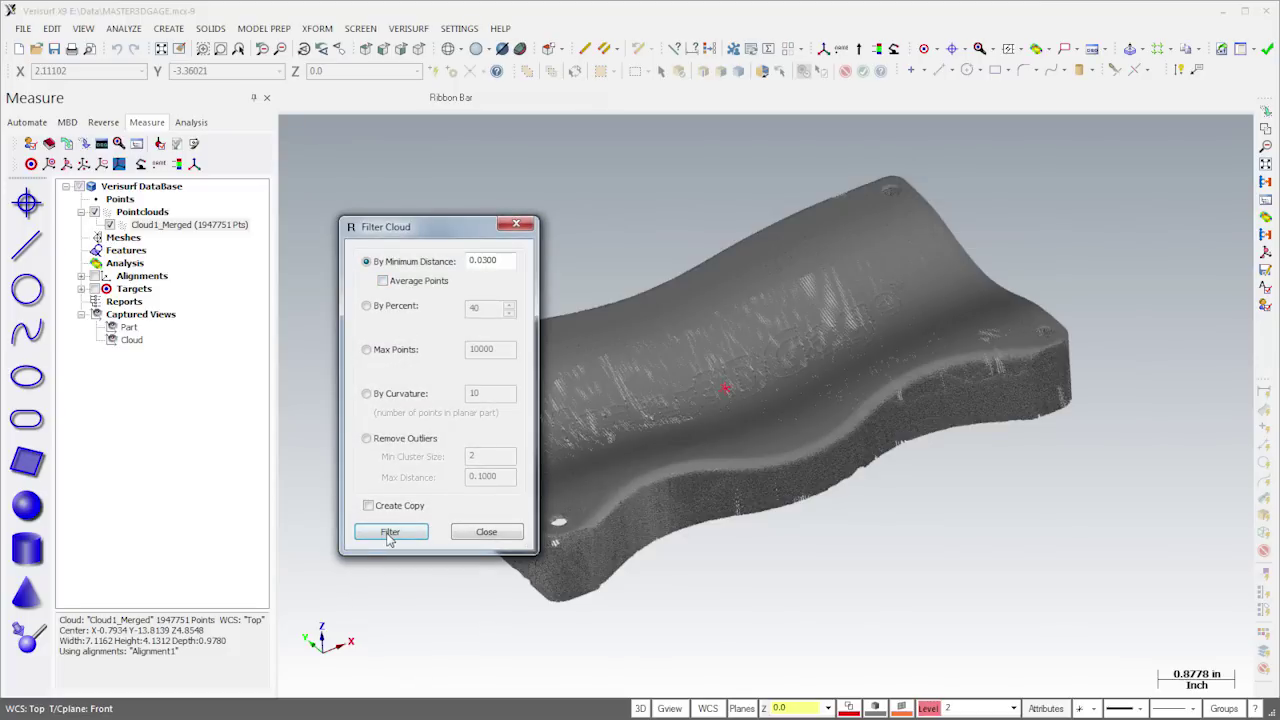
click(390, 533)
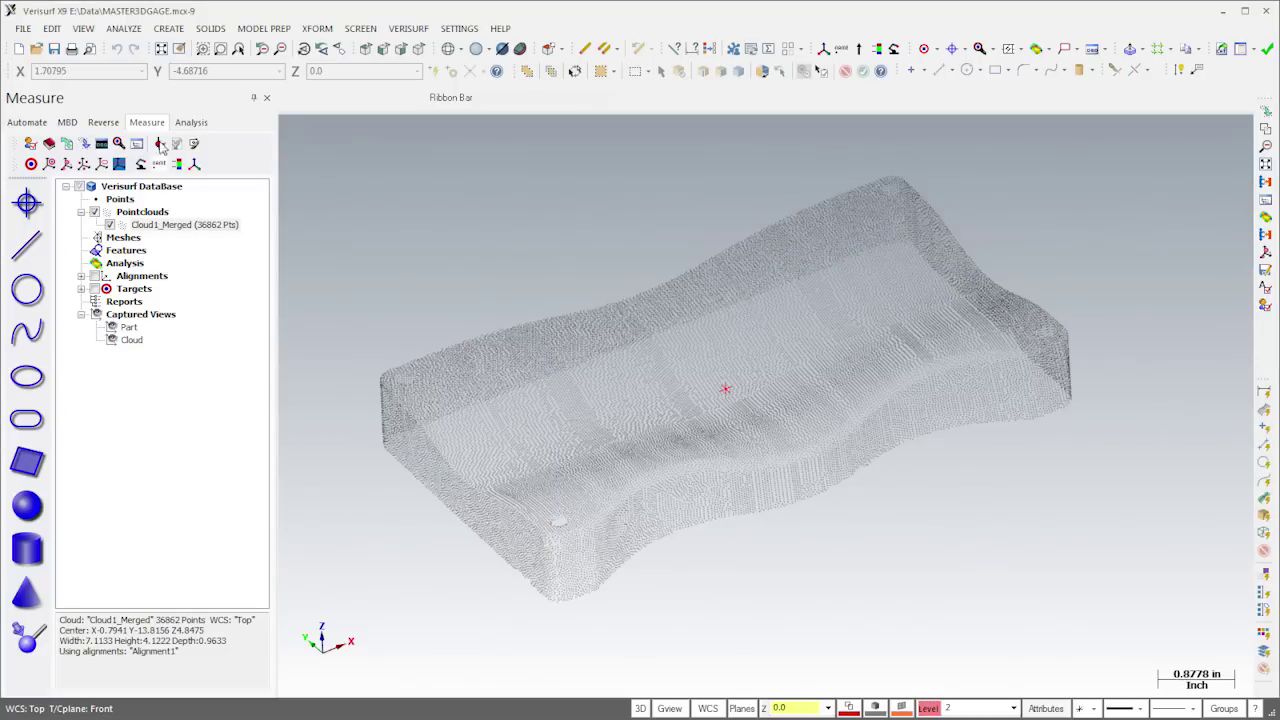
Roughly align the filtered point cloud to the CAD model with Global Register.
click(162, 49)
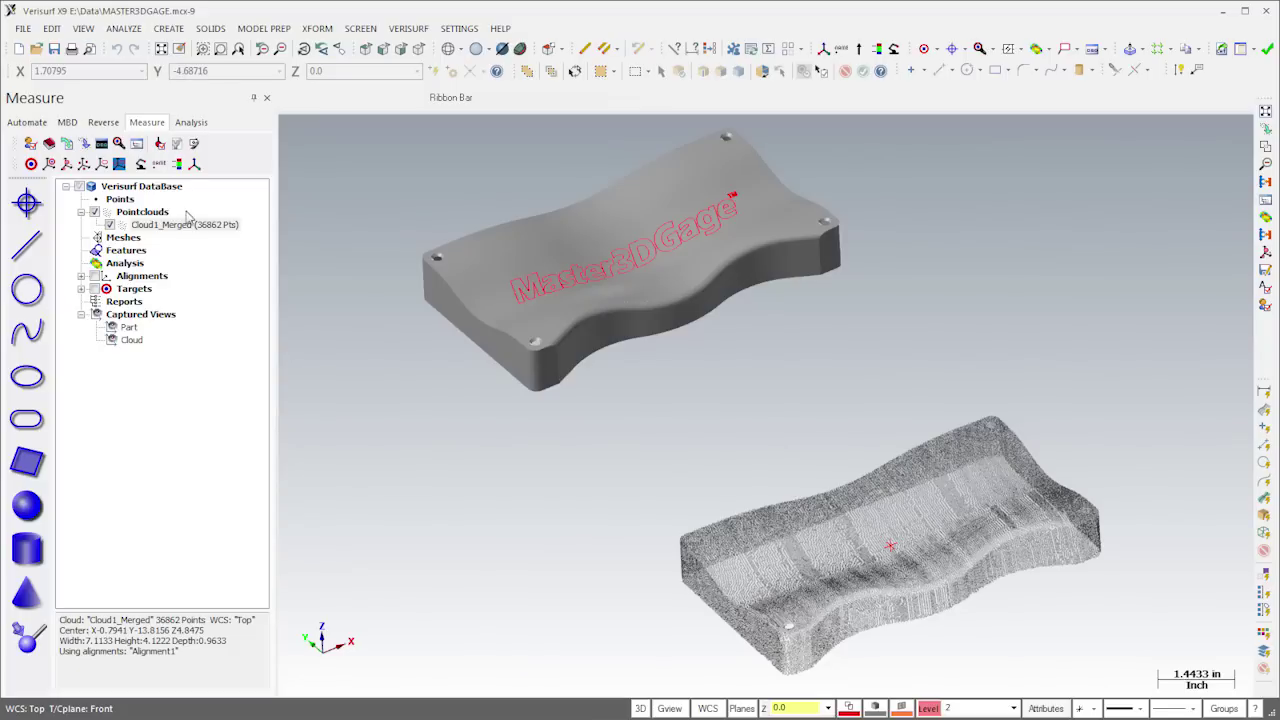
right_click(187, 224)
mouse_move(240, 256)
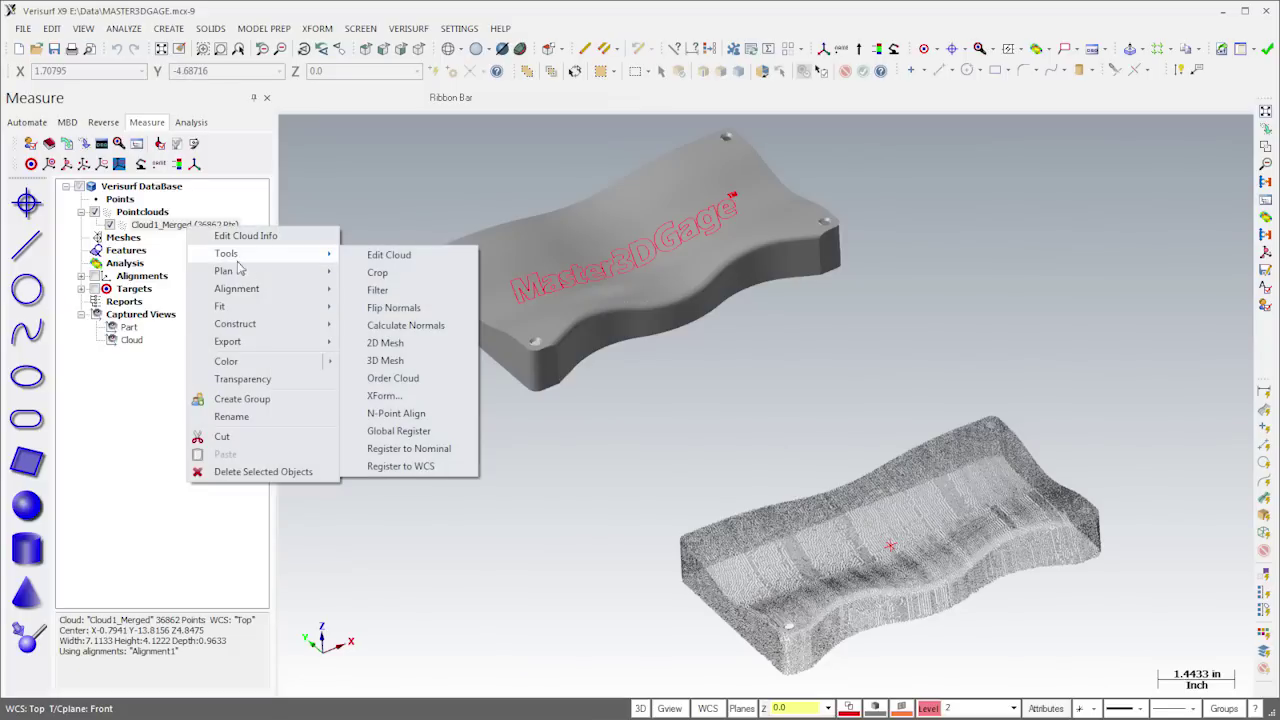
click(386, 433)
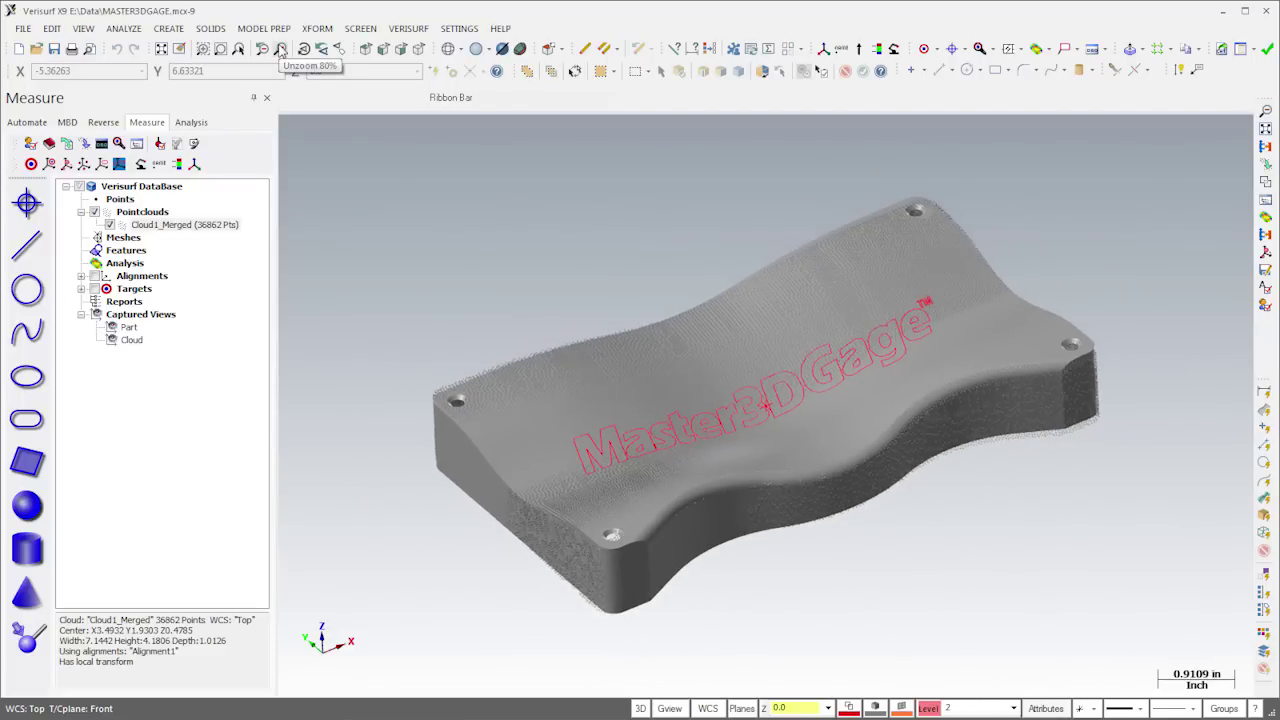
Auto-align the merged cloud to the model's surface targets and accept the best-fit alignment.
click(140, 290)
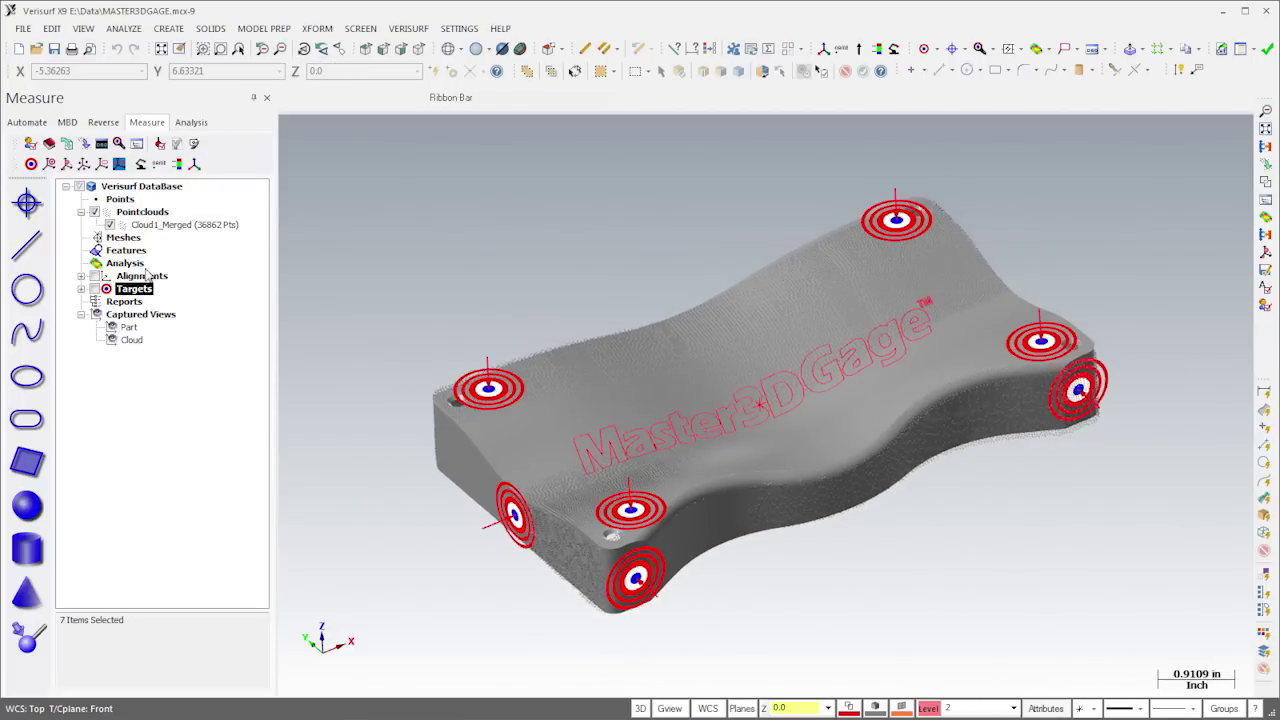
click(157, 226)
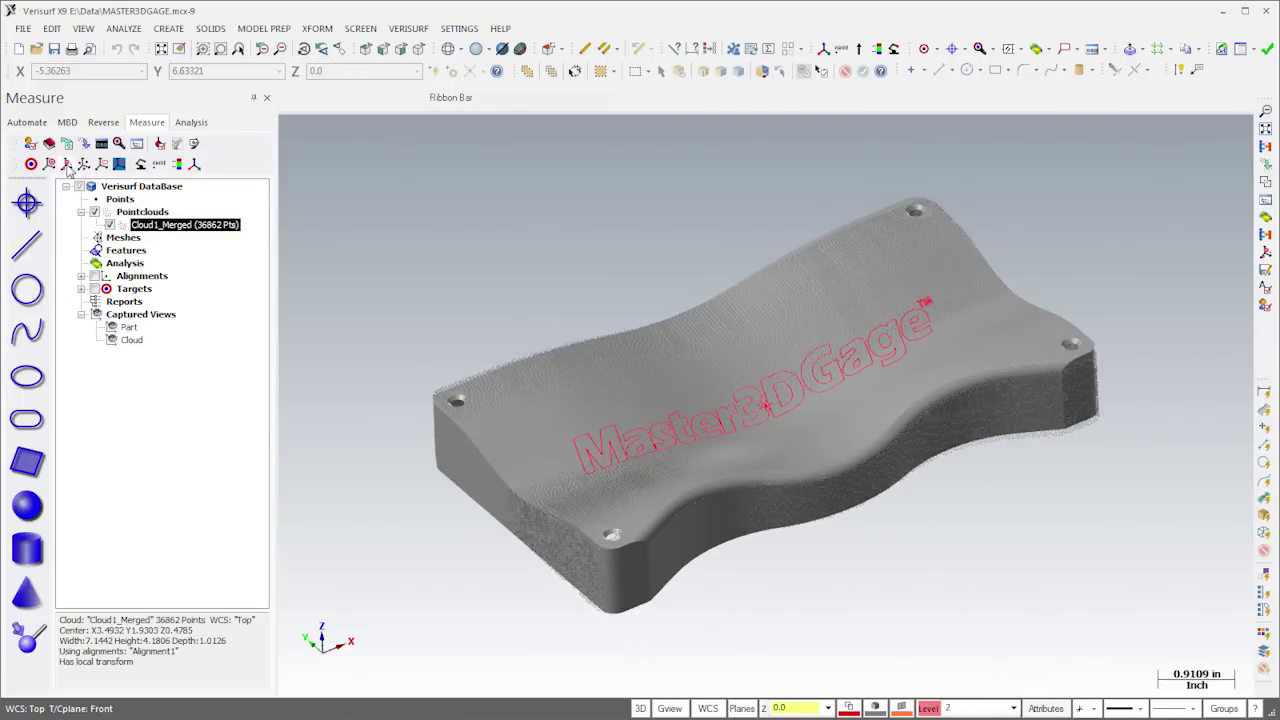
click(66, 165)
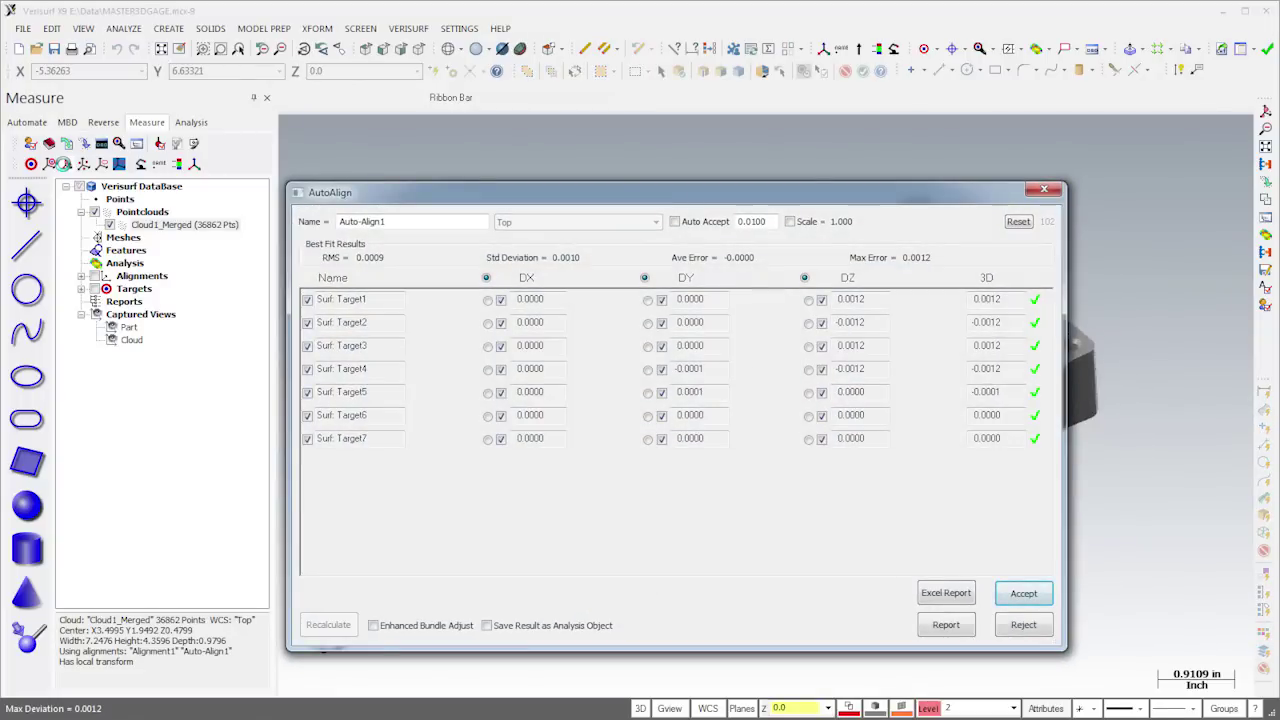
key(Return)
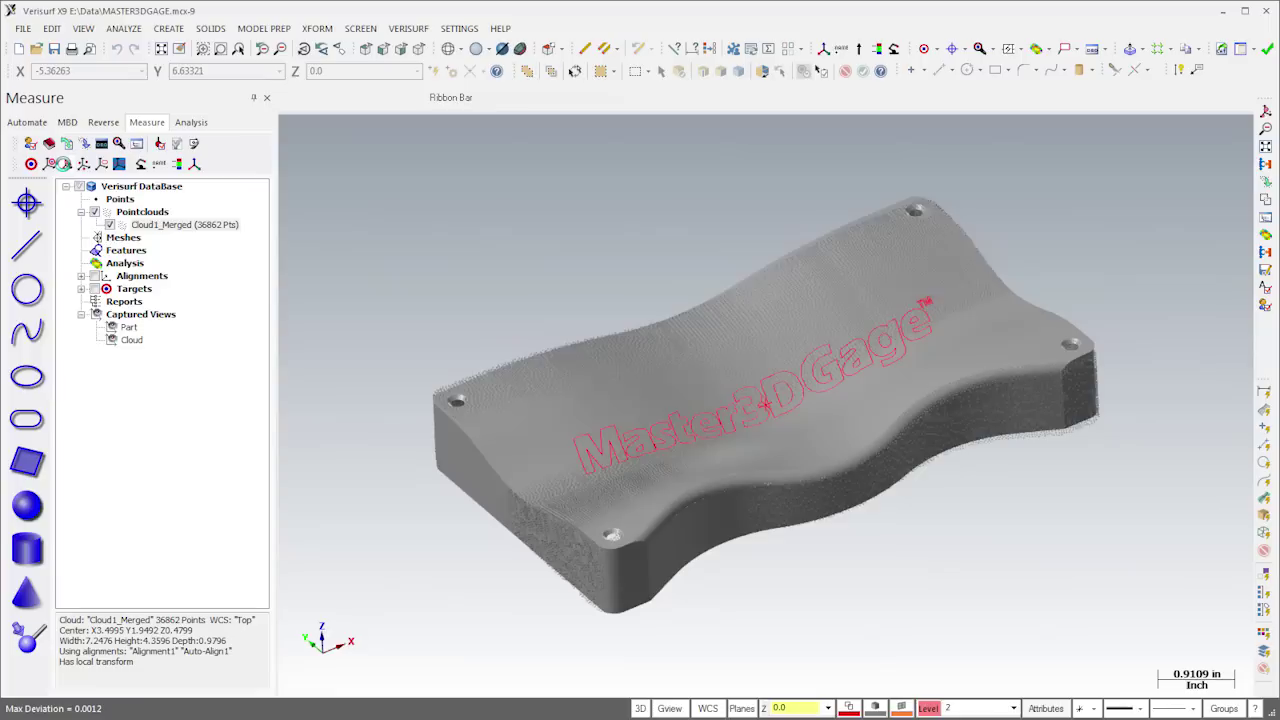
Refine the merged cloud's fit to the CAD model with Register to Nominal.
right_click(199, 229)
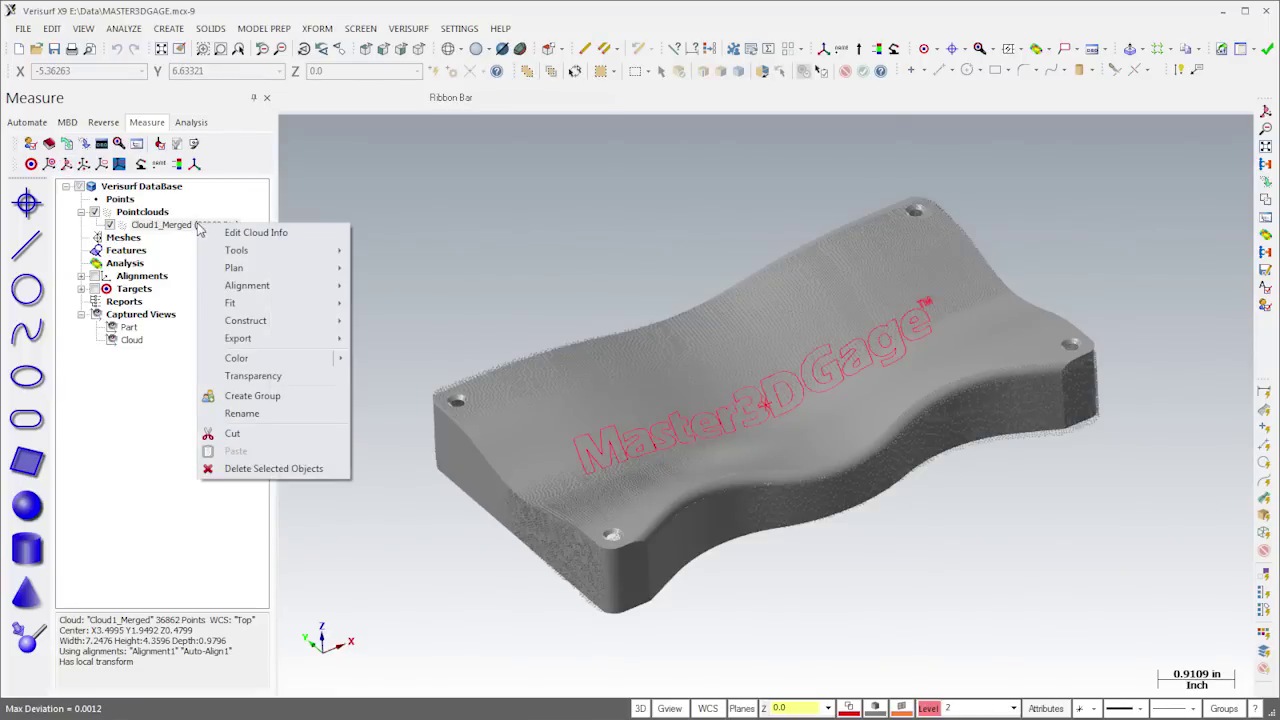
mouse_move(290, 251)
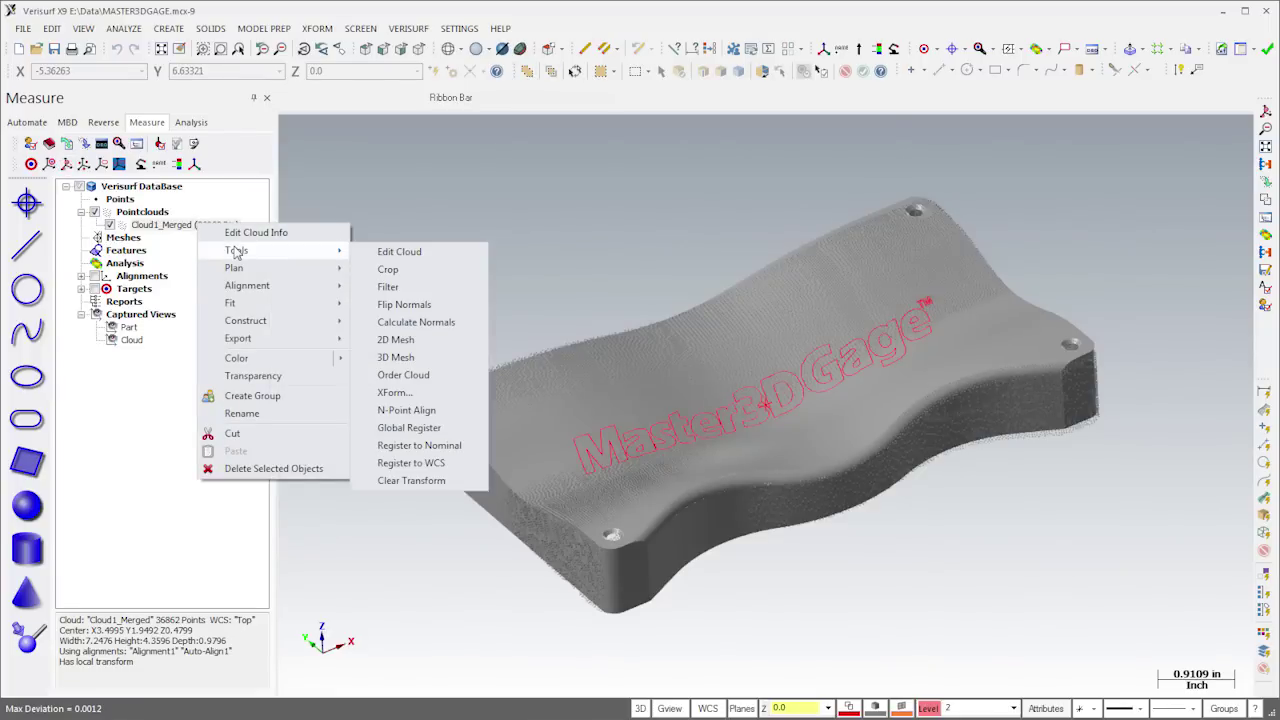
click(398, 446)
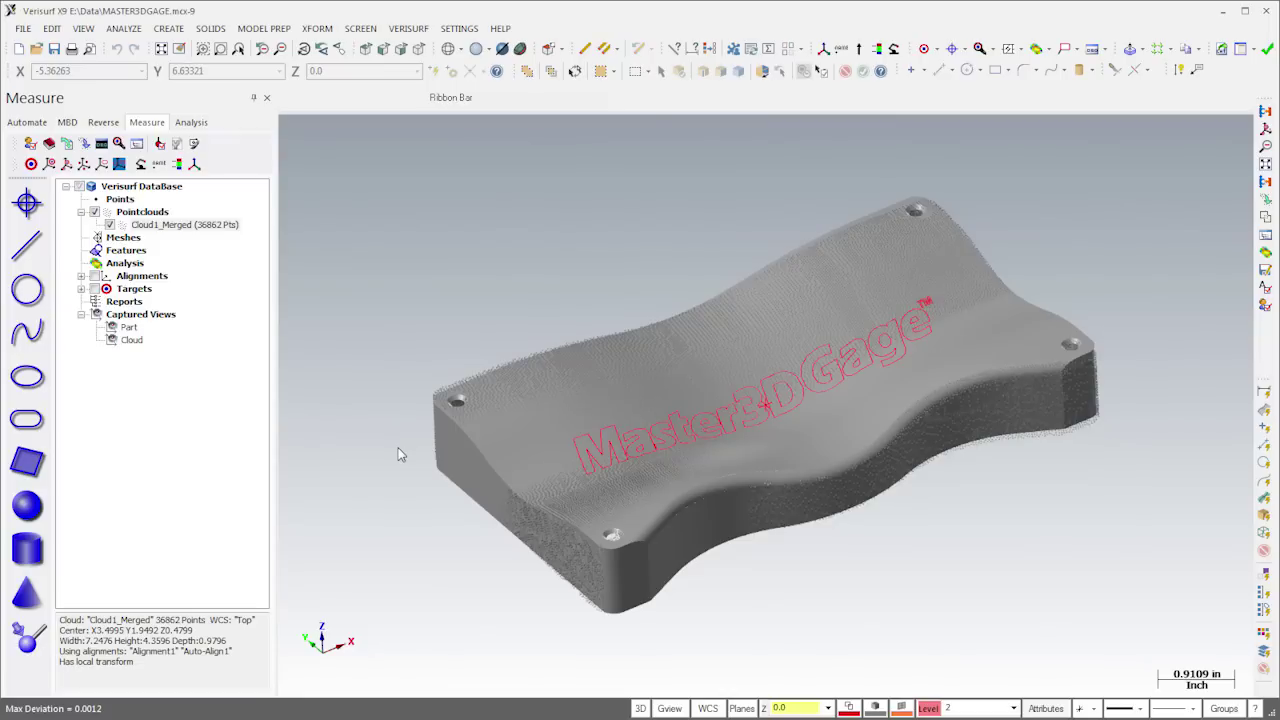
Analyze the merged cloud against the model's surfaces and display the deviation colour scale.
click(192, 124)
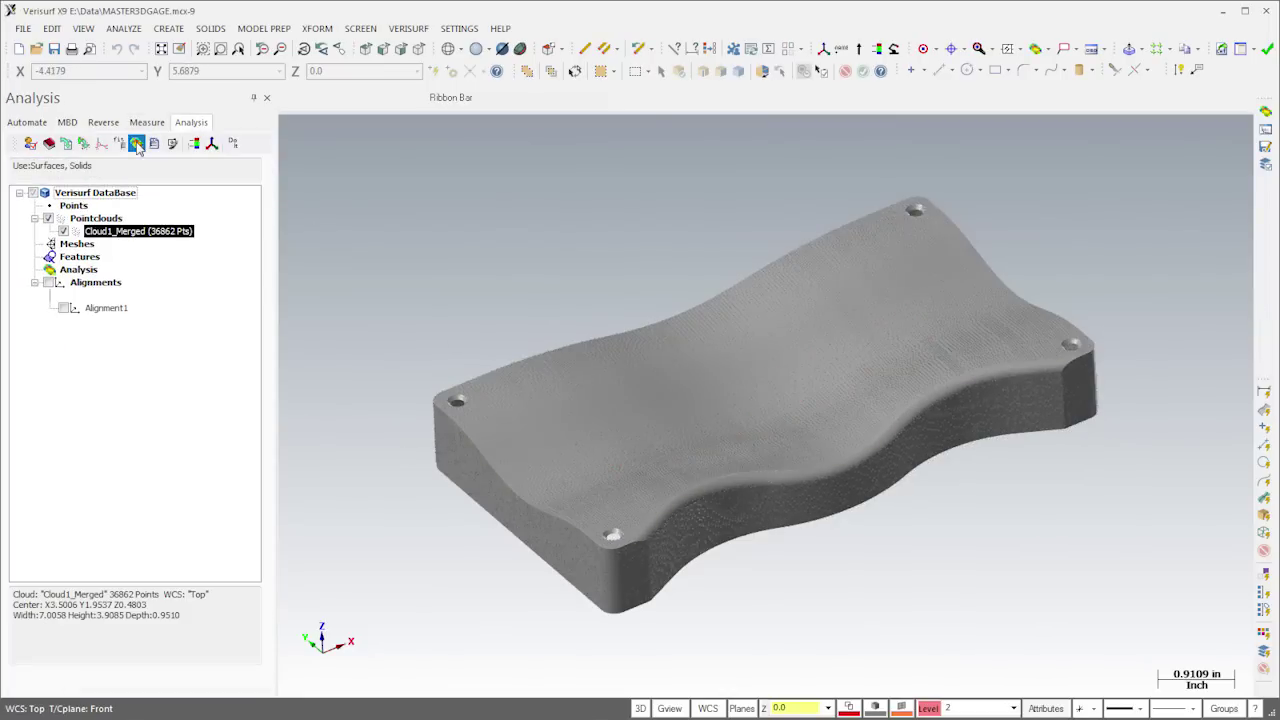
click(137, 144)
click(144, 122)
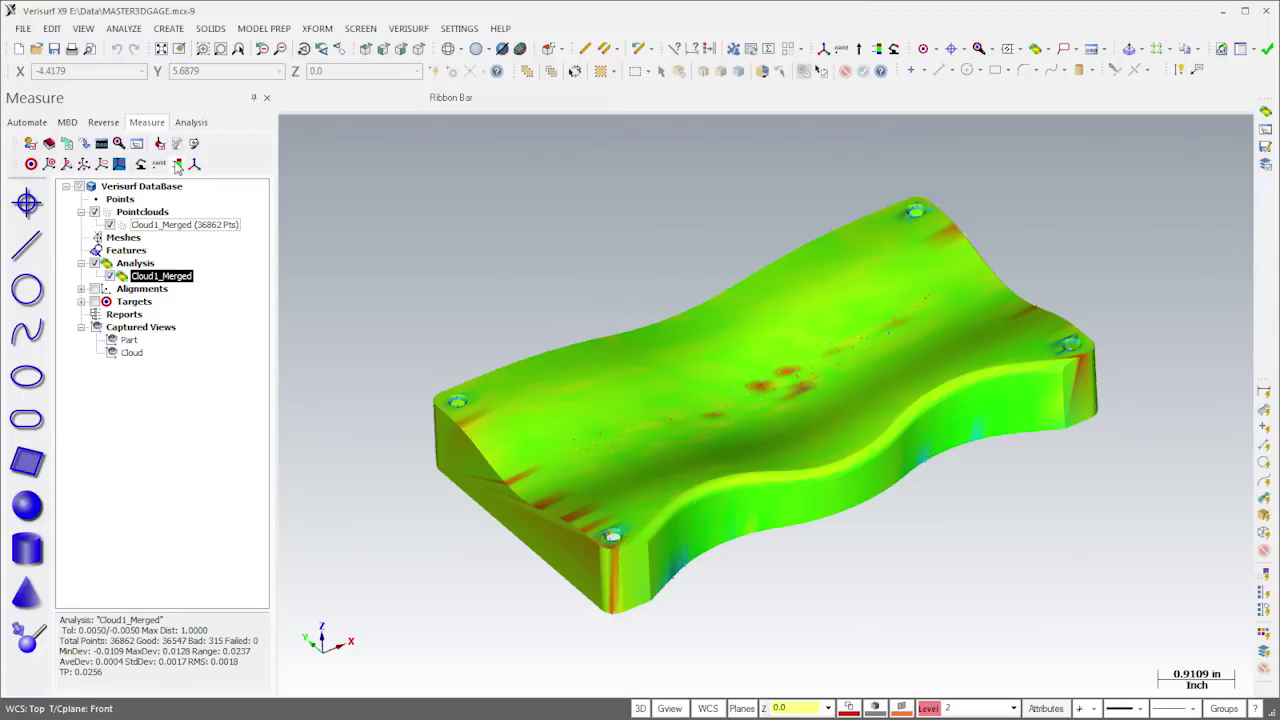
click(177, 165)
Create a PDF inspection report of the cloud analysis with a screenshot of the deviation map, and review it.
click(137, 144)
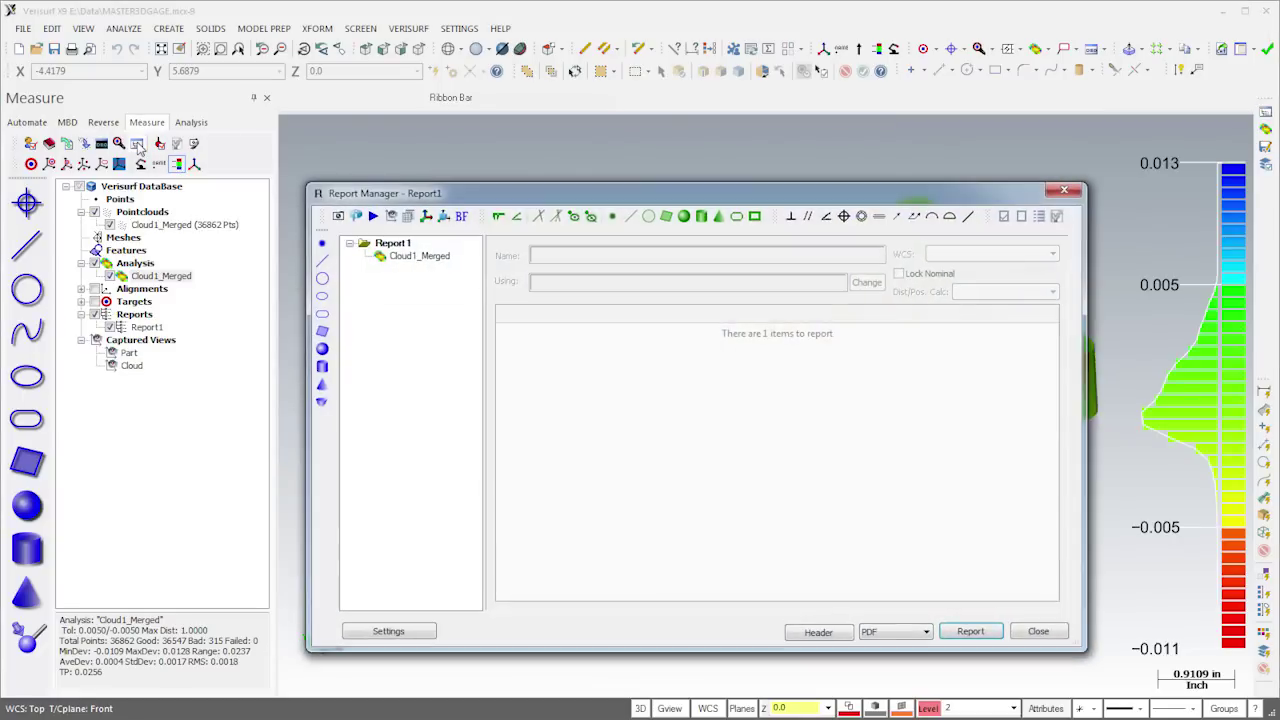
click(336, 215)
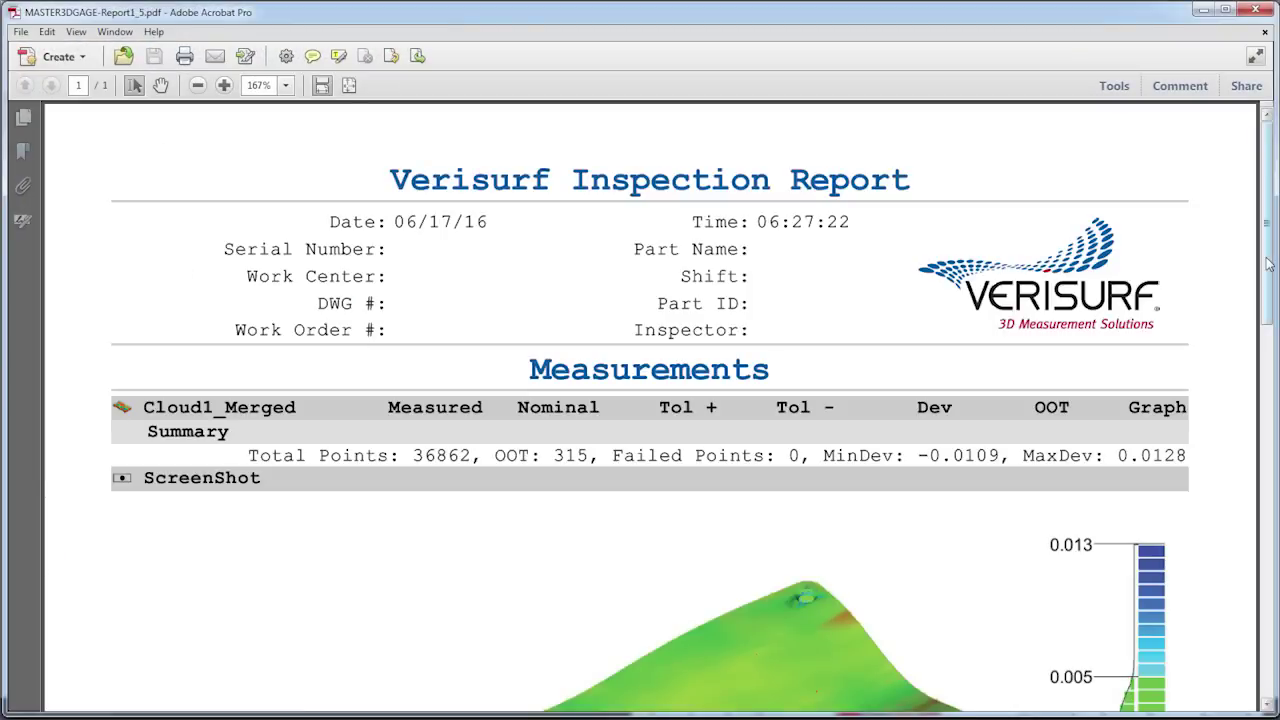
scroll(1270, 333, down, 3)
drag(1270, 333, 1270, 342)
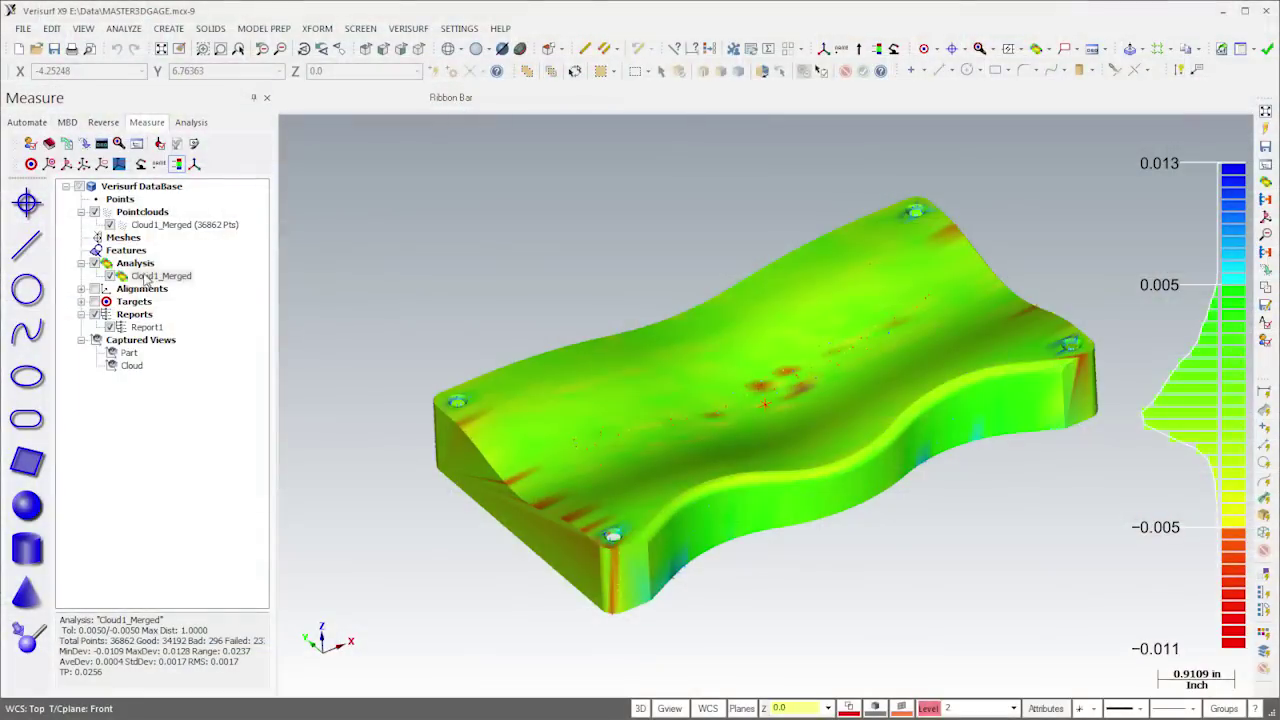
Hide the deviation analysis and clear the merged cloud's transform, with both model and cloud in view.
click(212, 263)
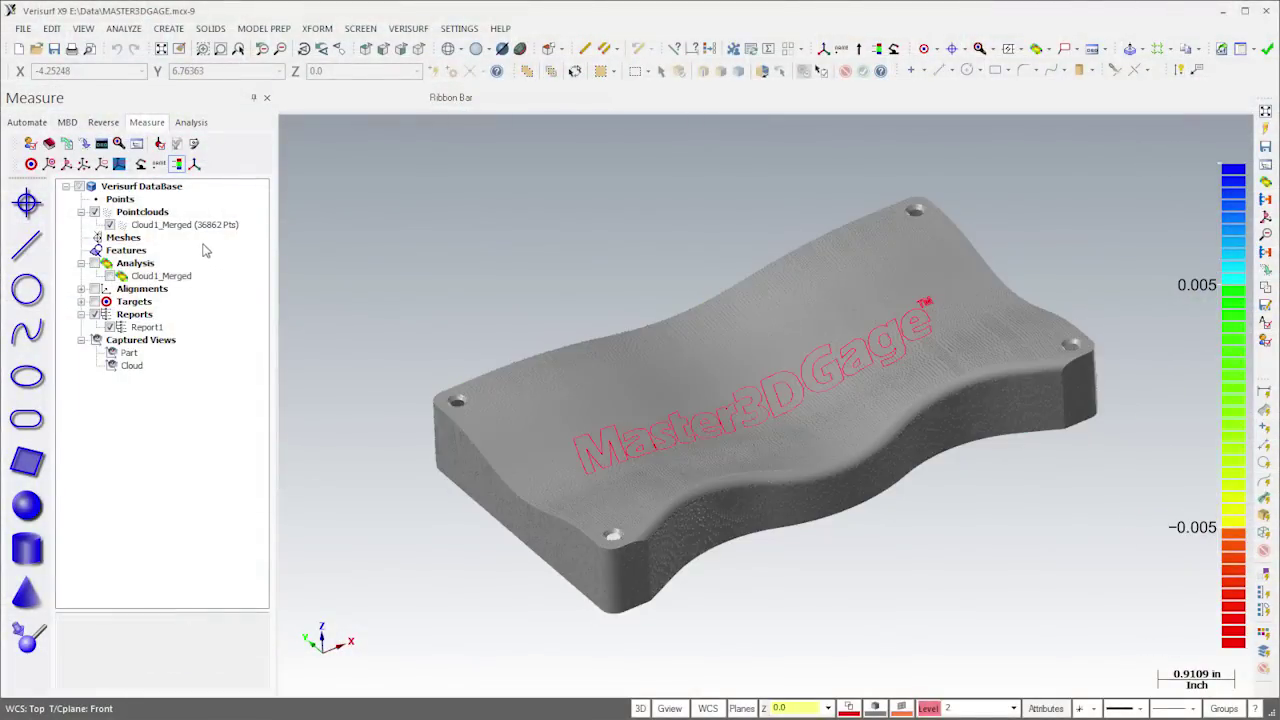
right_click(200, 230)
mouse_move(240, 258)
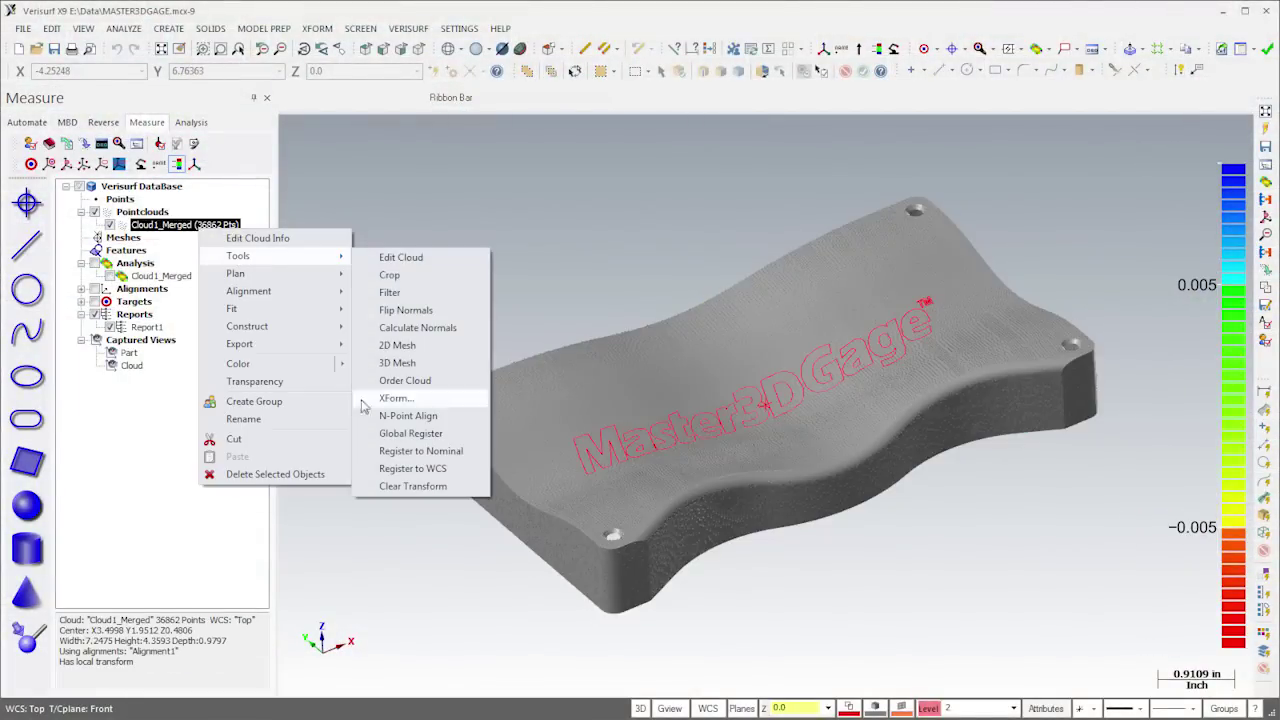
click(398, 488)
click(235, 316)
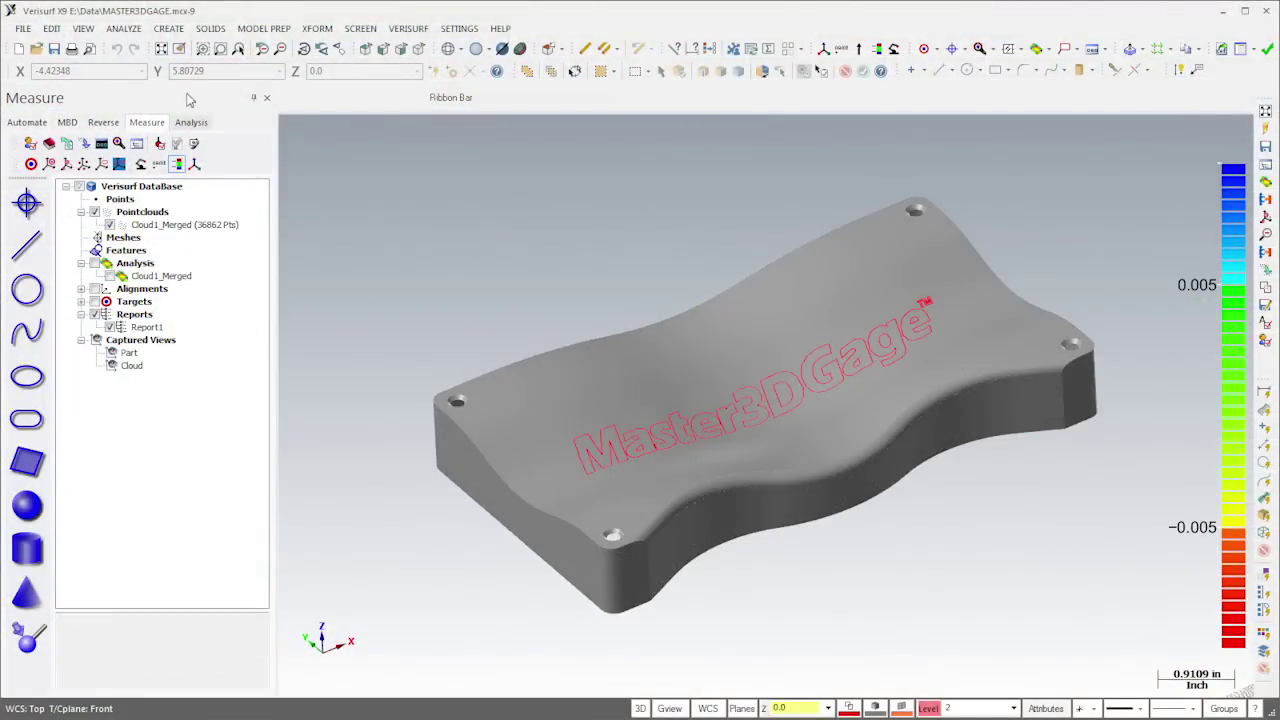
click(165, 50)
Check the Do It! alignment, analysis and report options, run the automated routine on the merged cloud, and review its quick report.
click(191, 122)
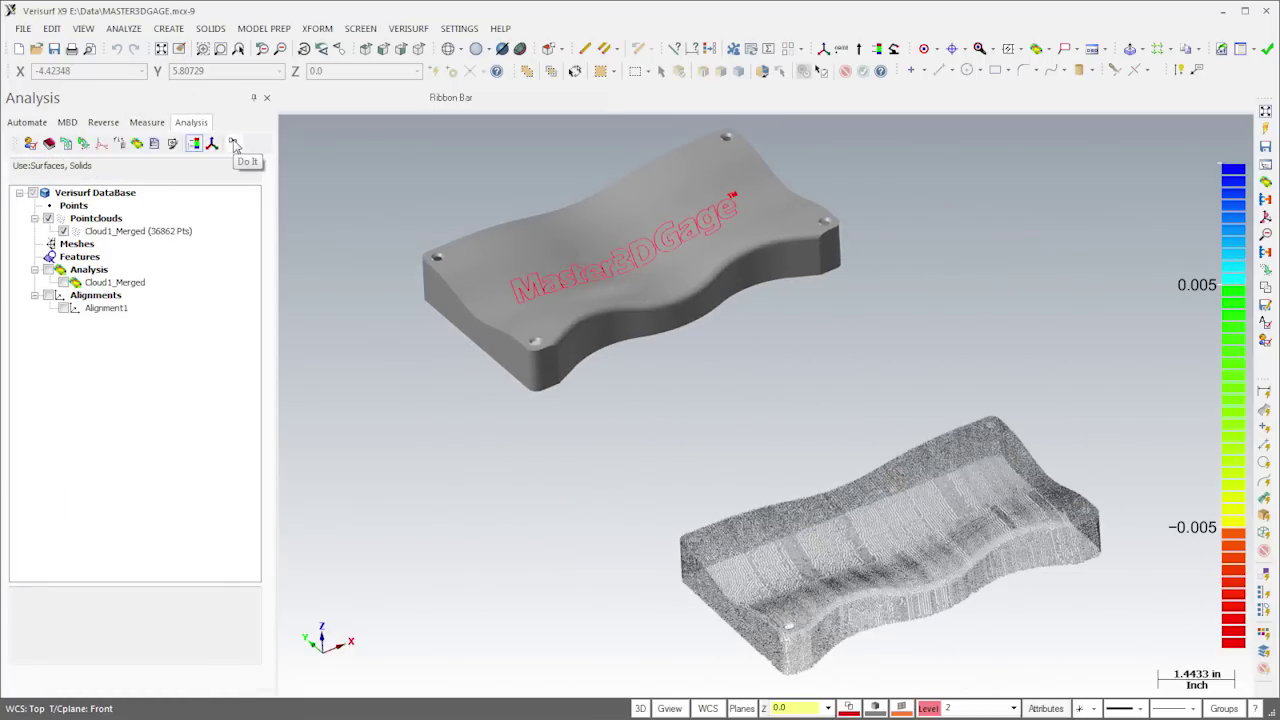
click(234, 144)
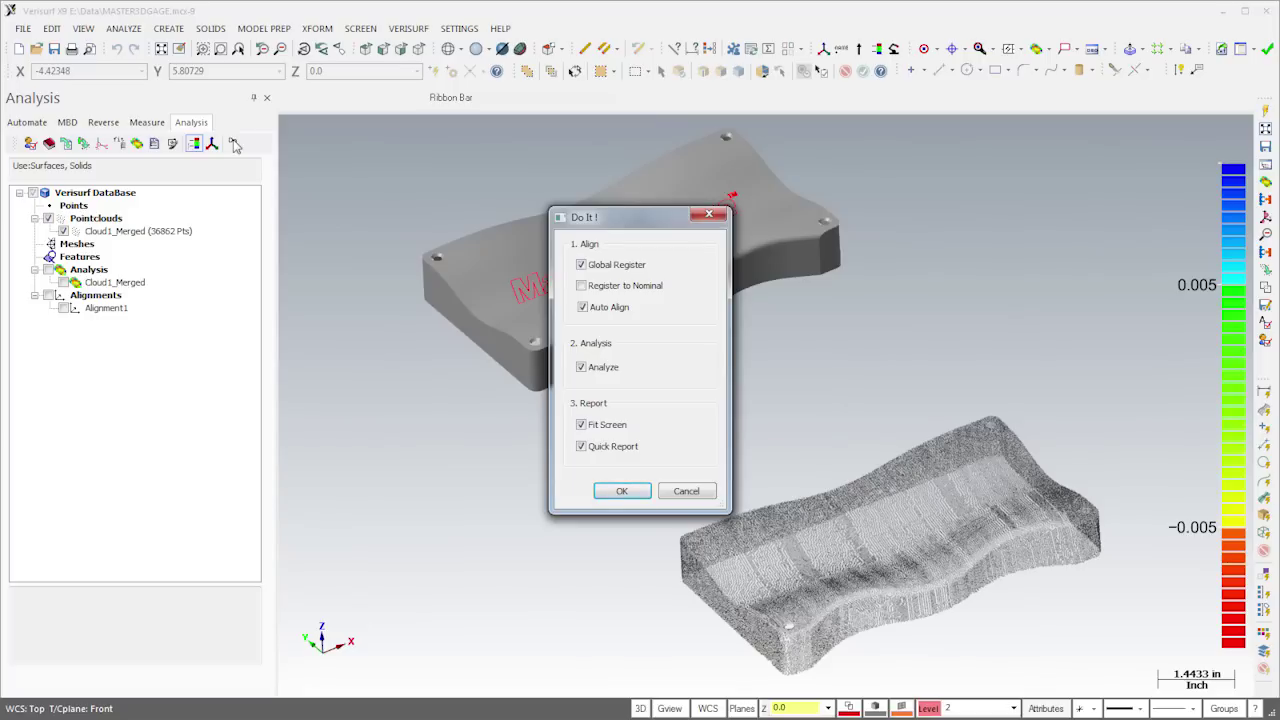
click(687, 492)
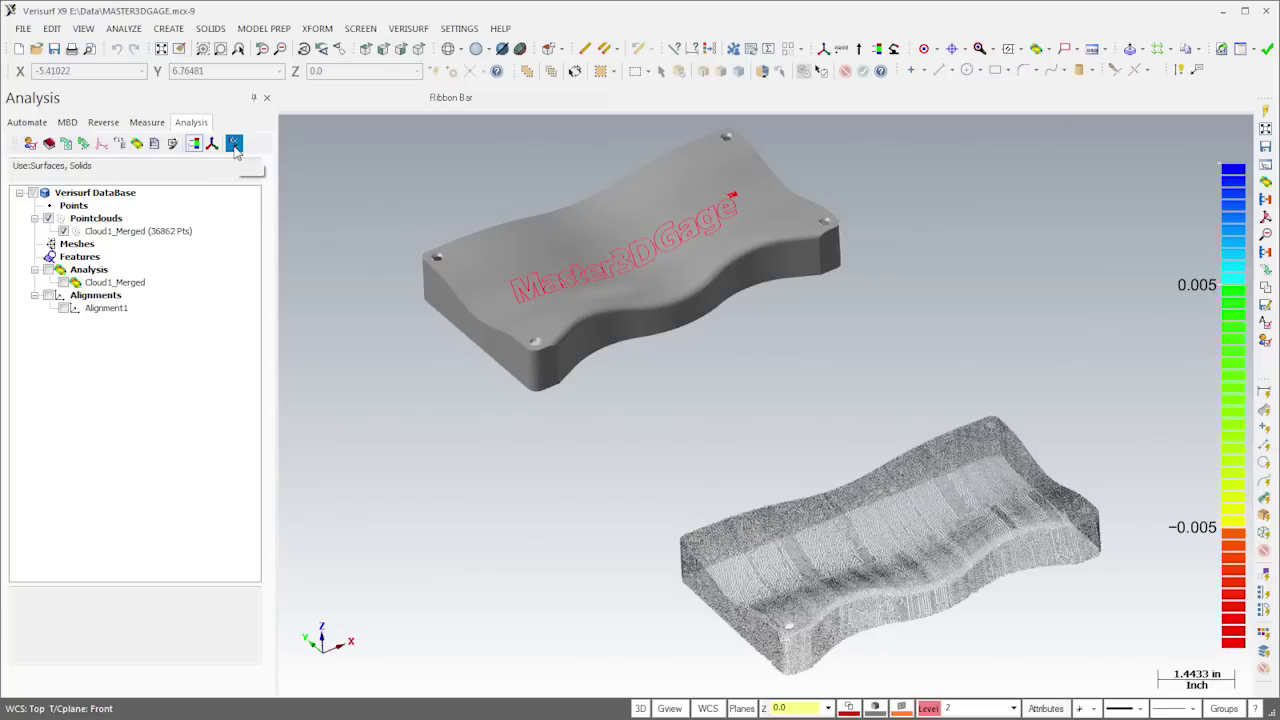
click(234, 145)
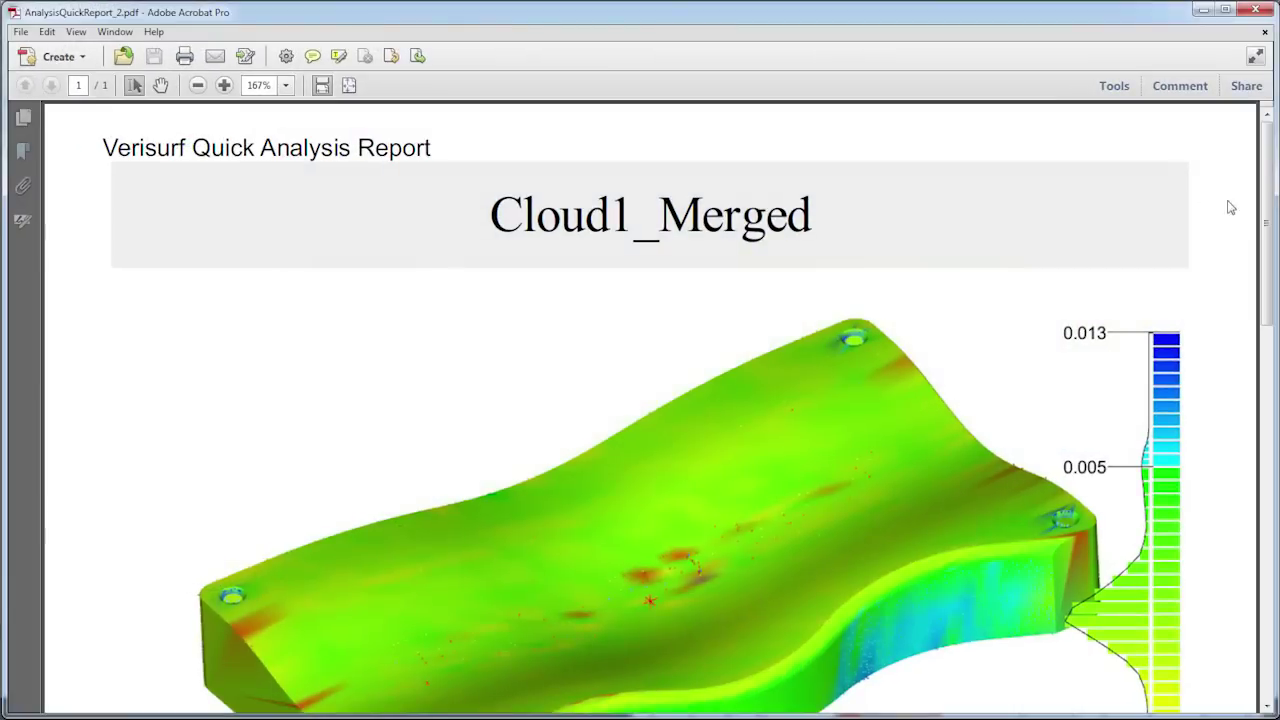
drag(1264, 210, 1272, 430)
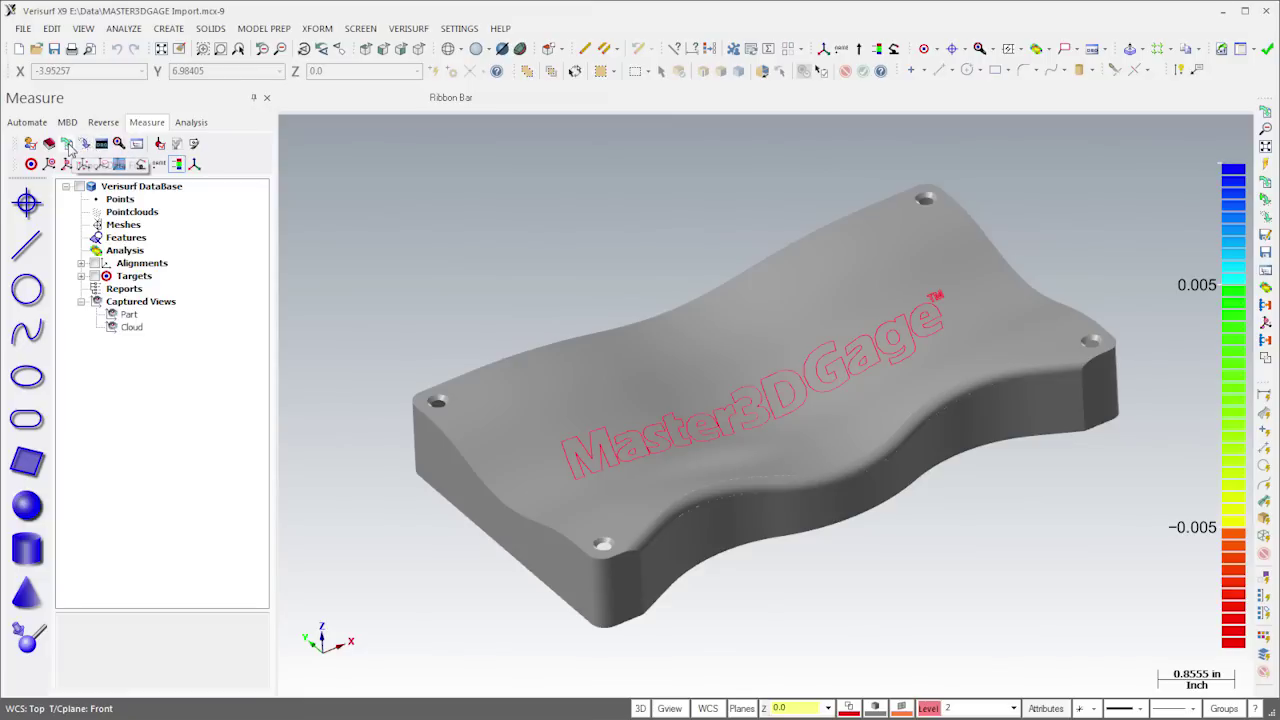
Import the Part Scan.txt point cloud into the MASTER3DGAGE Import file and bring up the analysis tools.
click(85, 144)
double_click(729, 268)
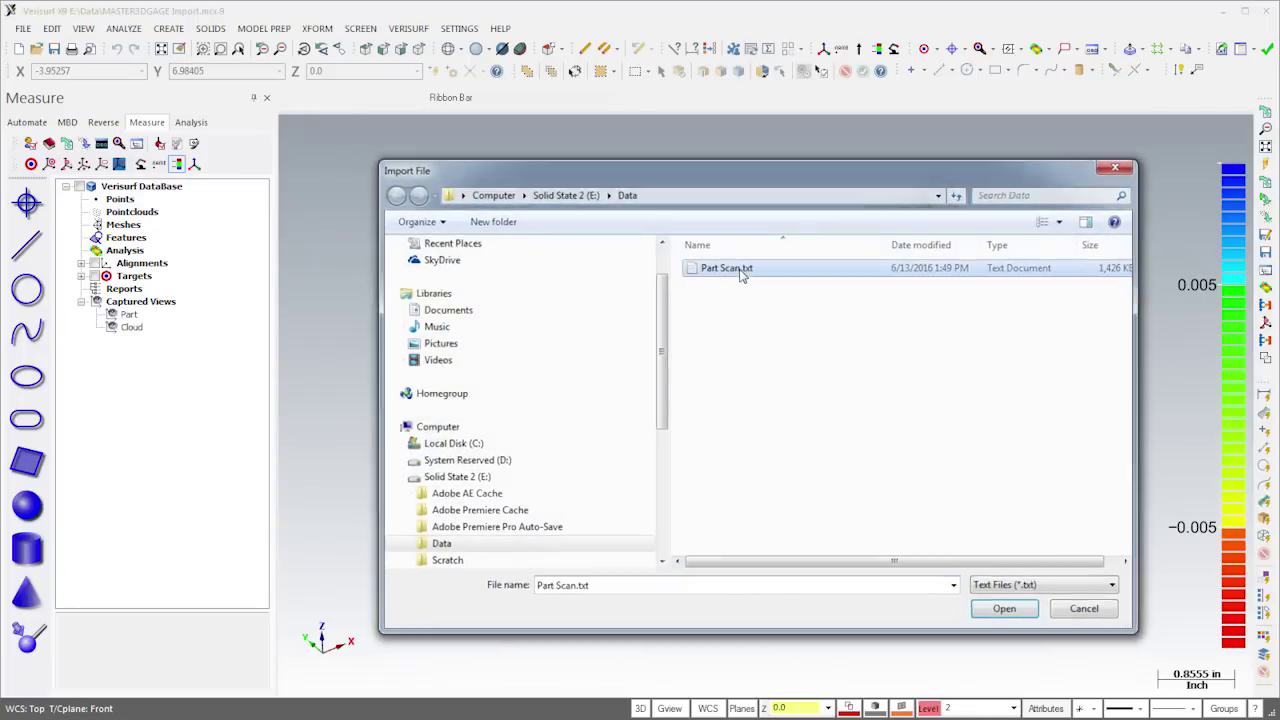
click(595, 489)
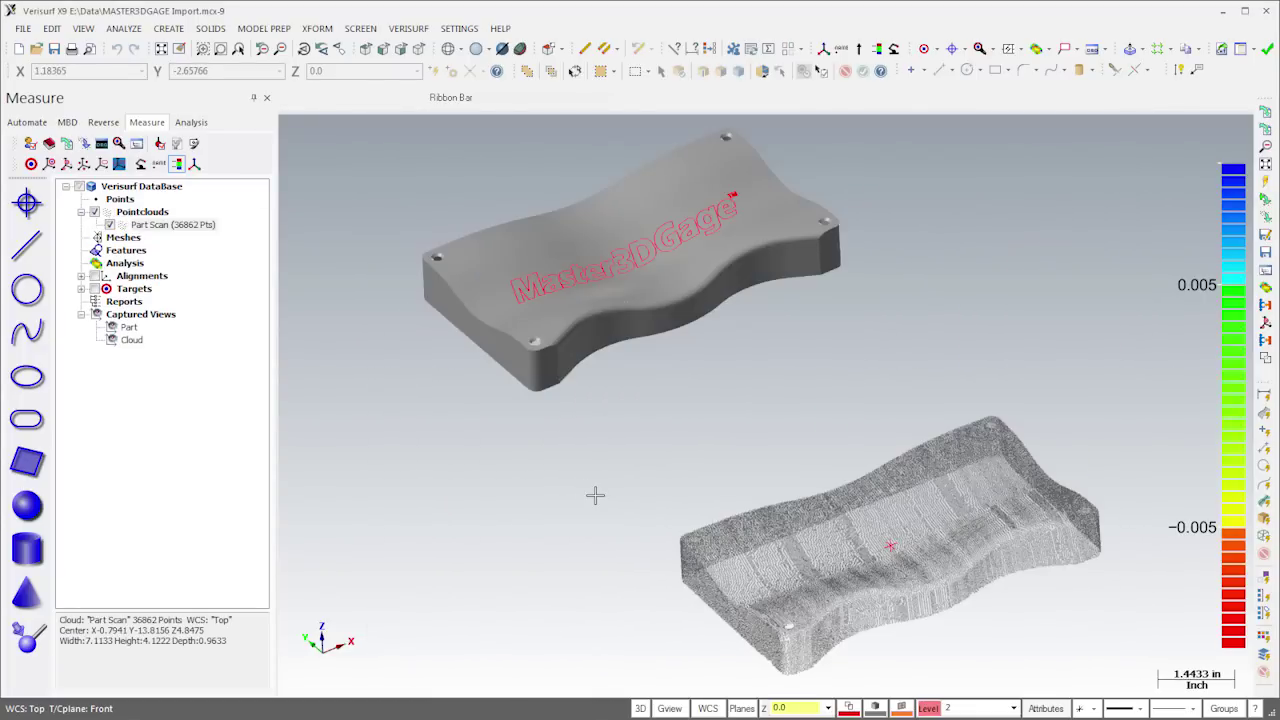
click(191, 123)
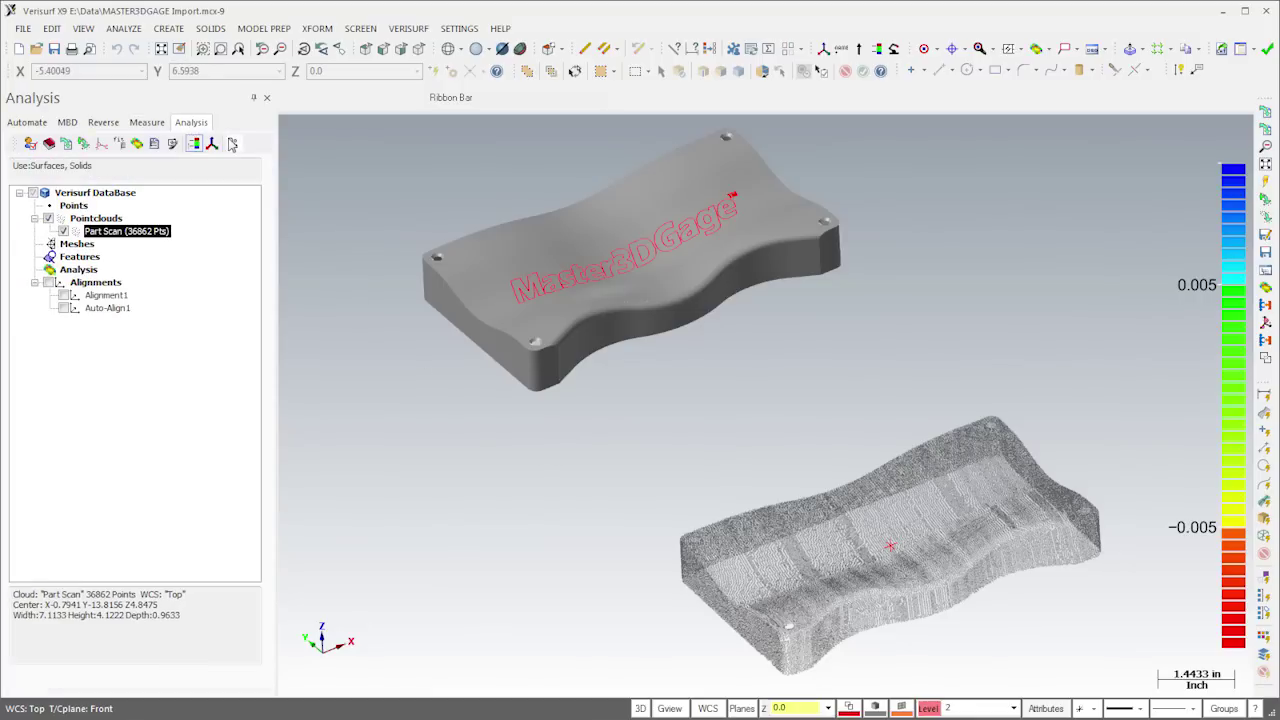
Run the Do It! routine on the Part Scan cloud, and review the quick report down to its deviation summary.
click(233, 145)
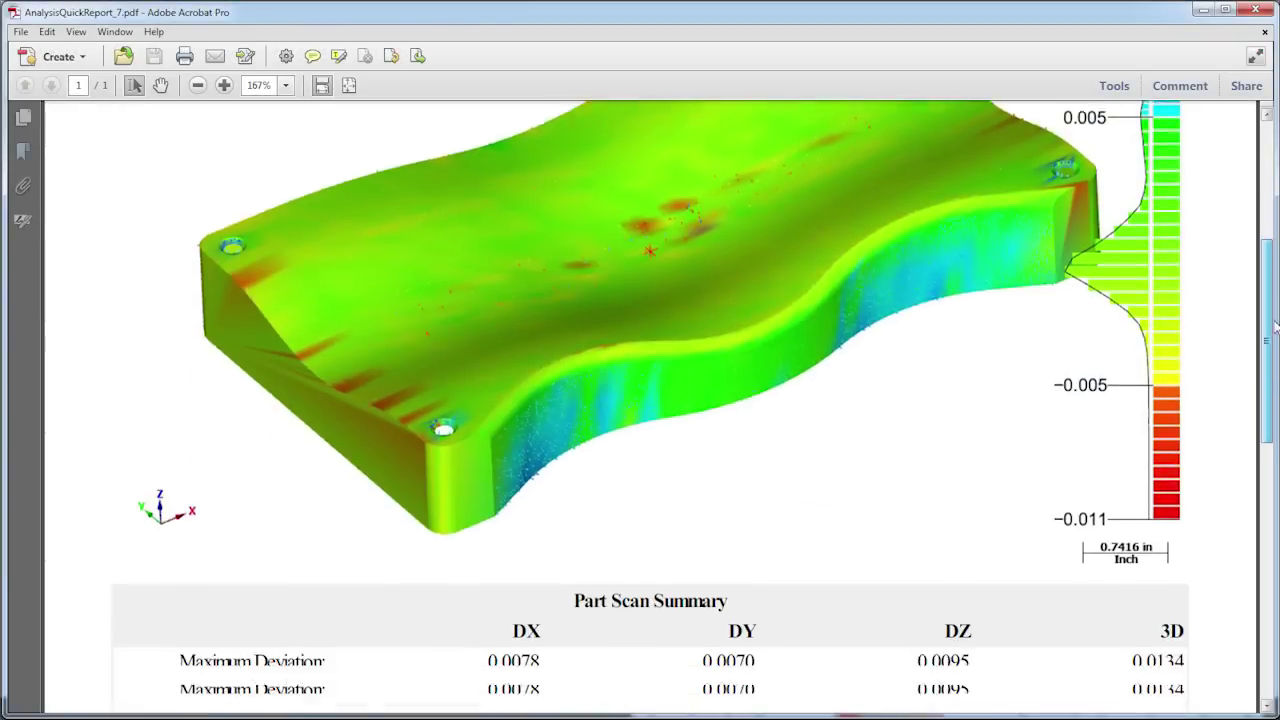
drag(1268, 318, 1268, 413)
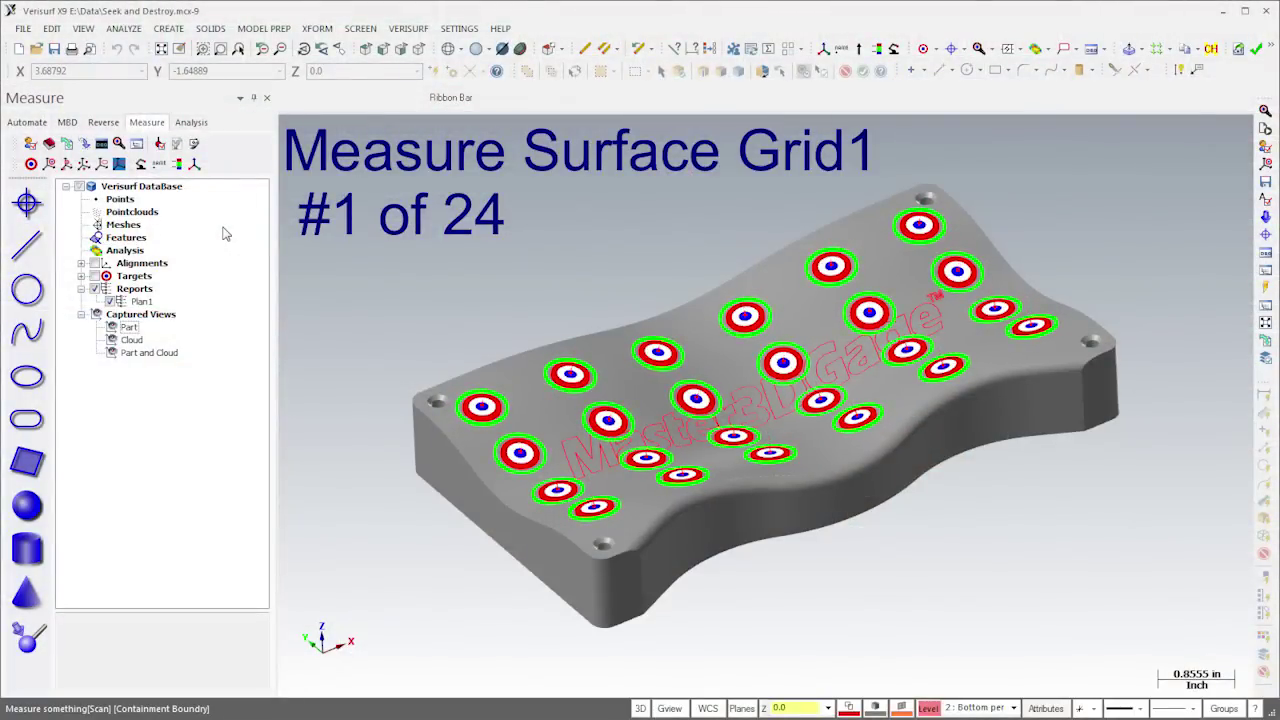
Bring up Plan1 in the Seek and Destroy file and open the measure settings of its five surface grids.
click(33, 123)
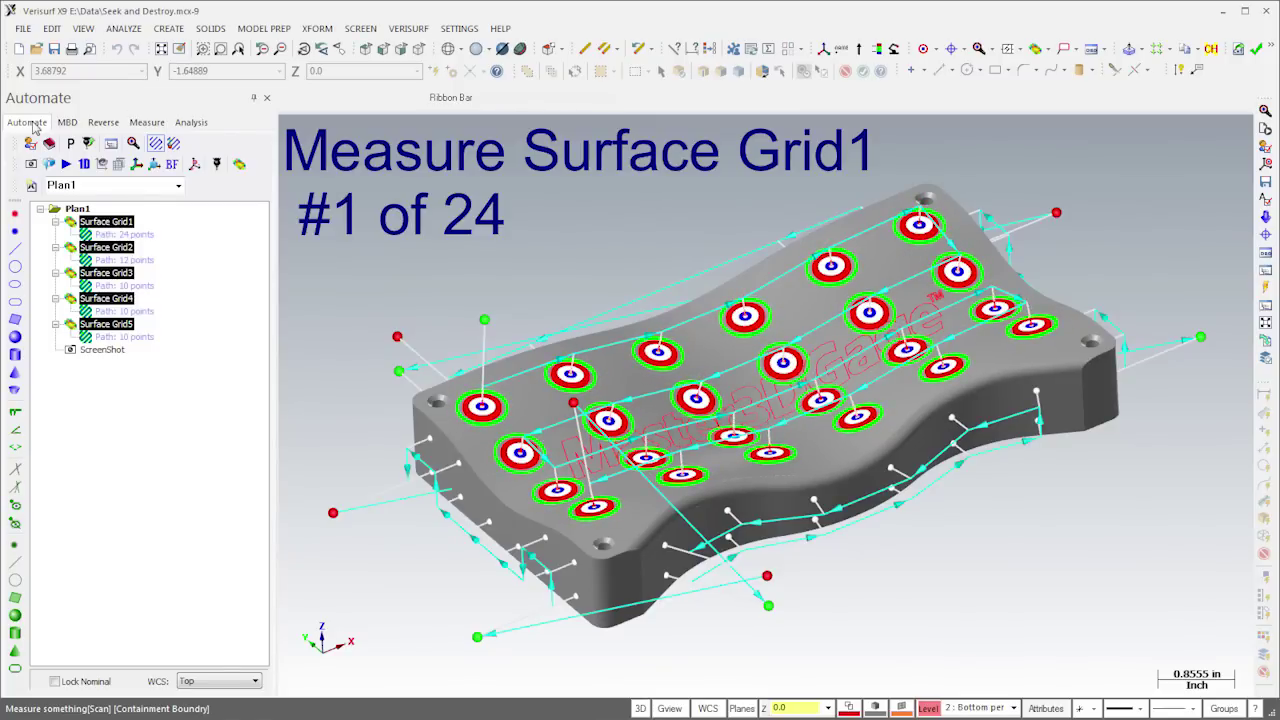
right_click(96, 222)
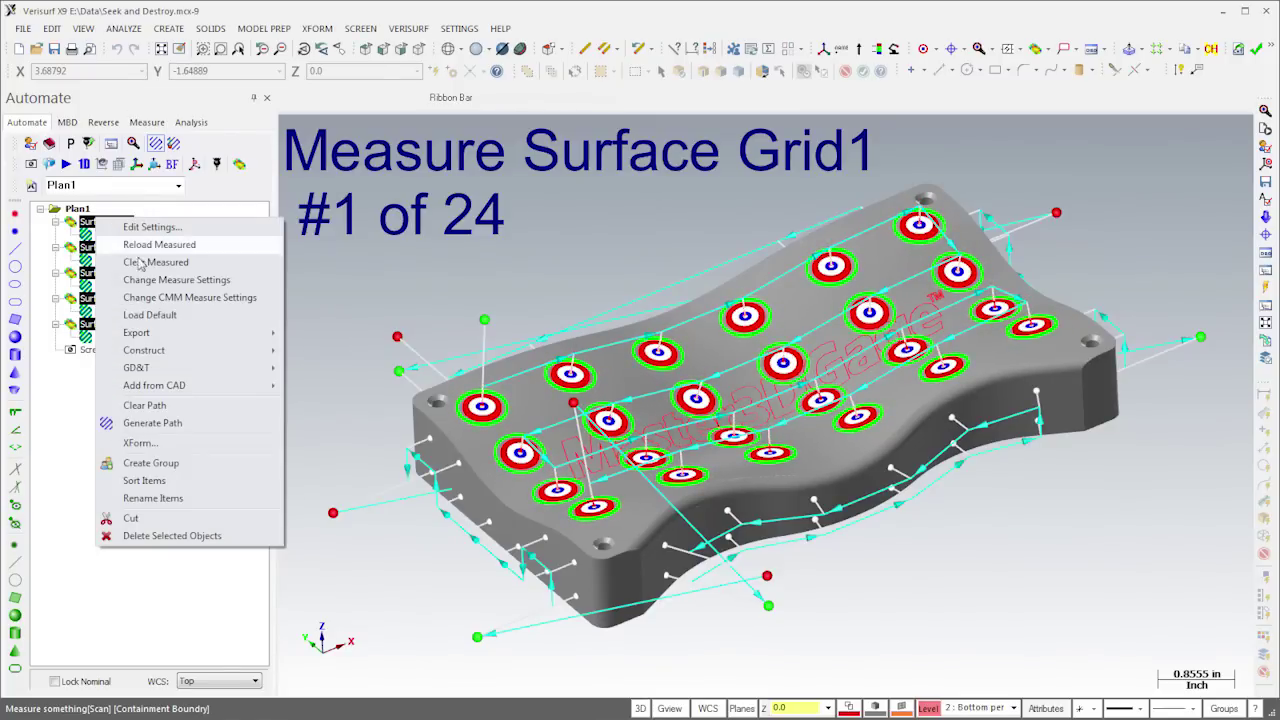
click(164, 283)
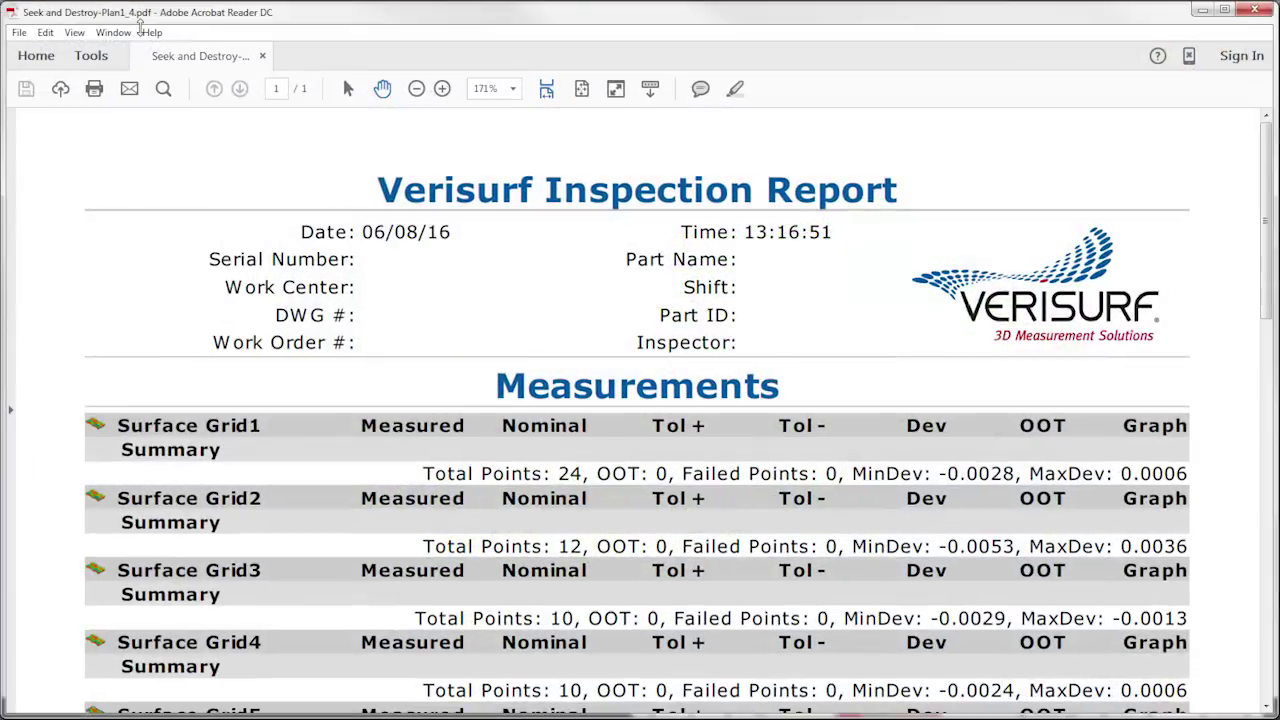
Review the surface grid summaries in the Plan1 inspection report.
scroll(140, 22, down, 10)
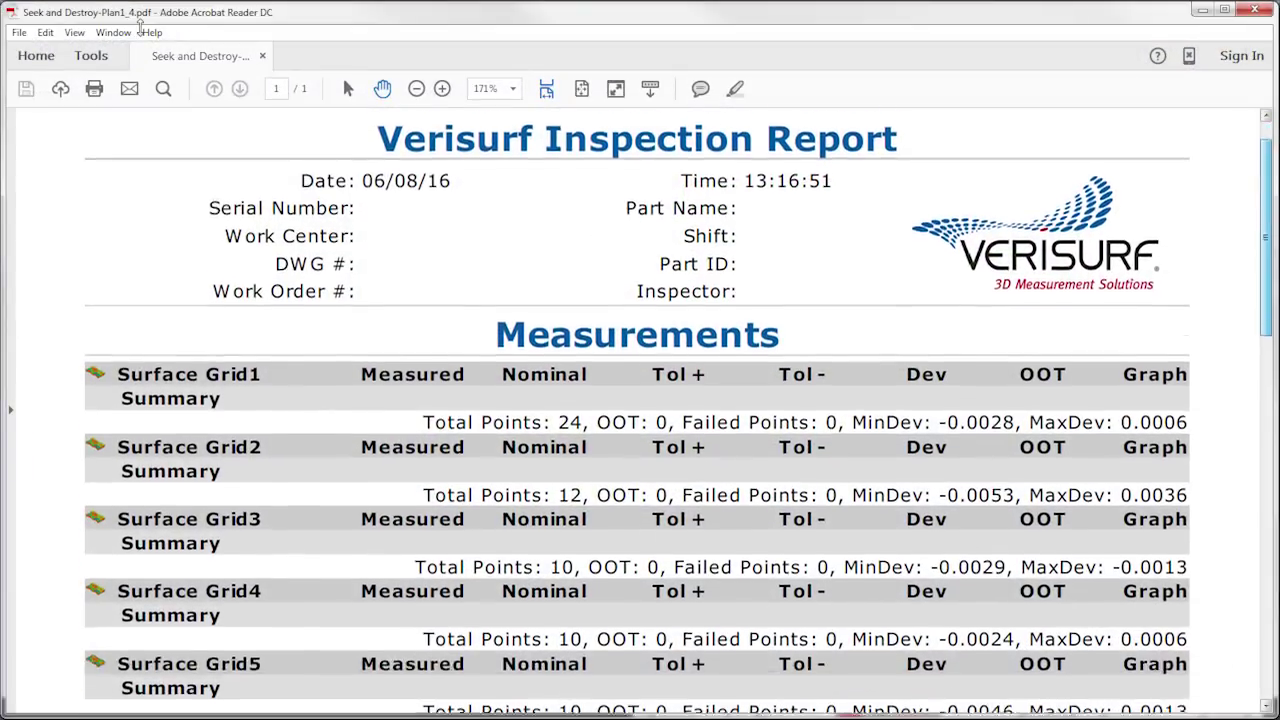
scroll(140, 20, down, 1)
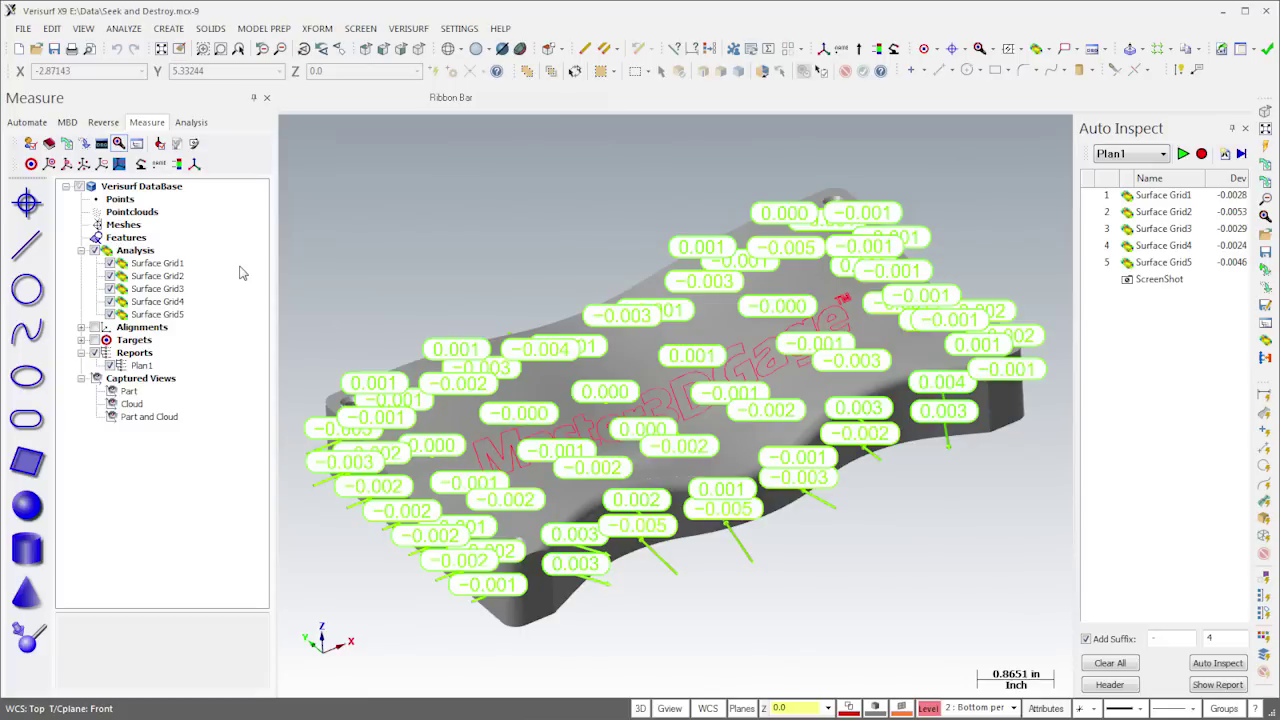
Clear the Plan1 inspection results and import Part Scan.txt as a point cloud without scaling.
click(95, 251)
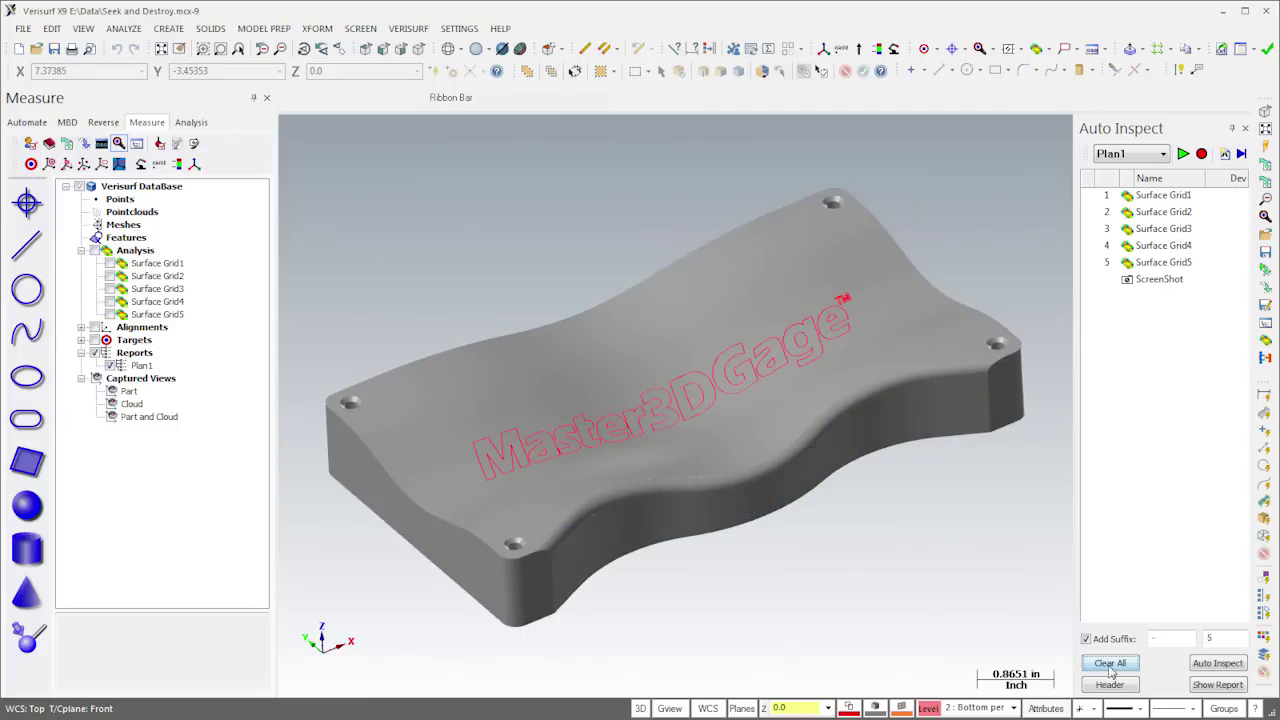
click(66, 144)
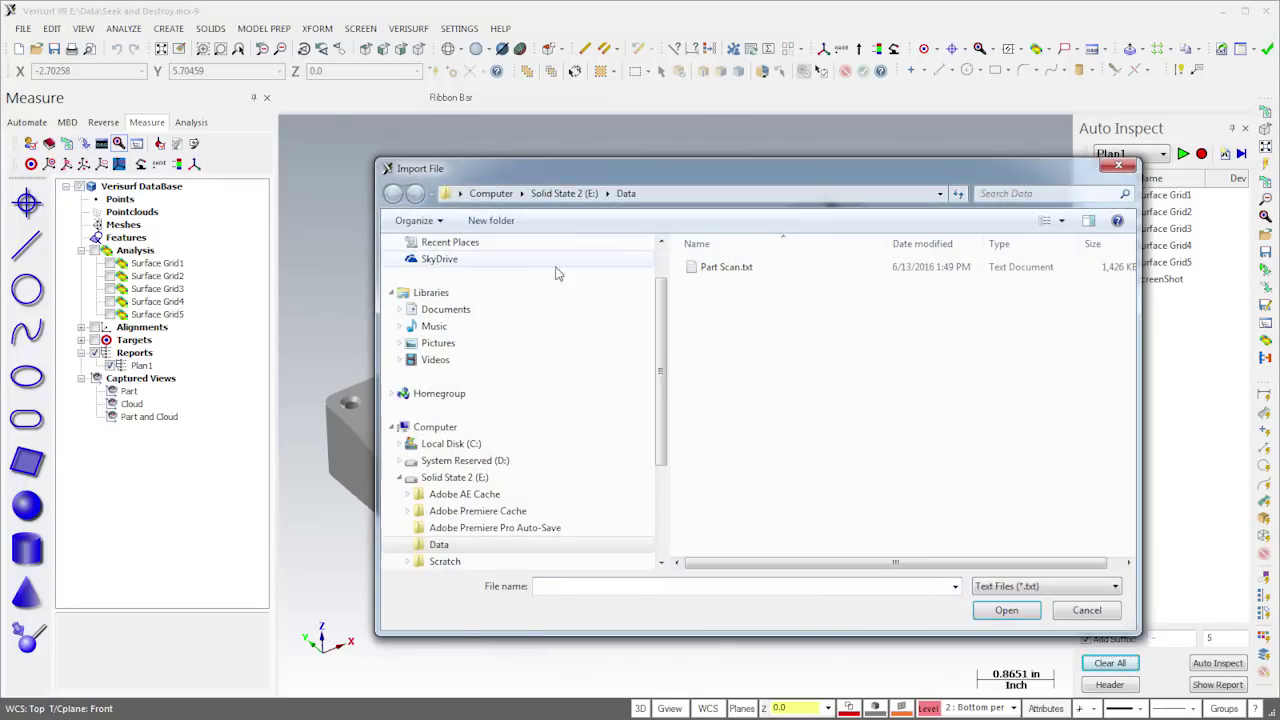
double_click(700, 278)
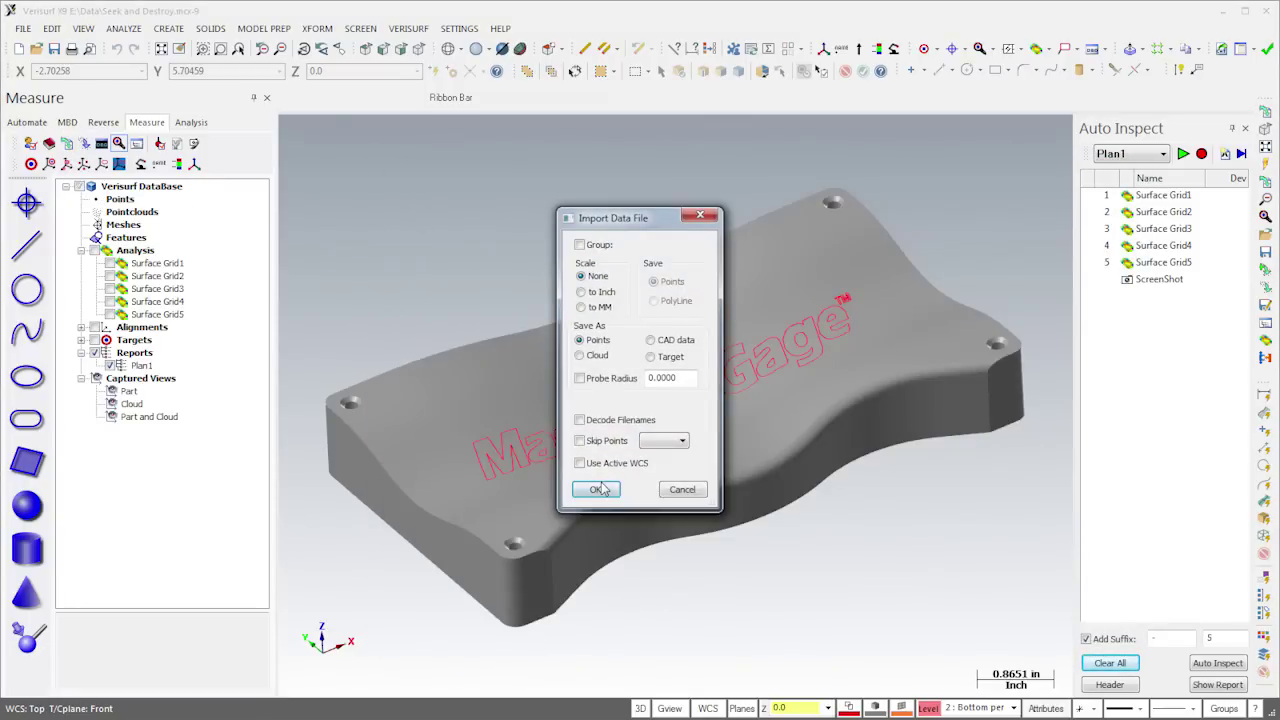
click(597, 489)
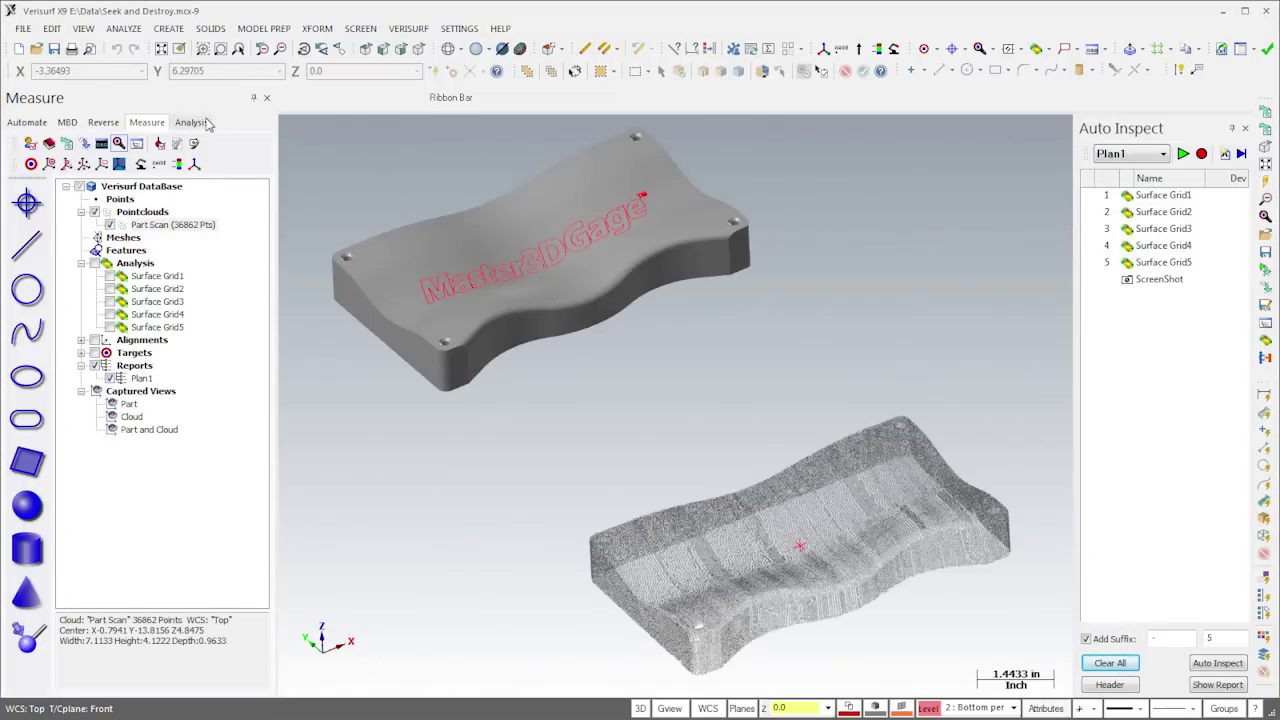
Align the Part Scan cloud to the model using Global Register and Auto Align, and run the Plan1 auto inspection on it.
click(191, 122)
click(238, 145)
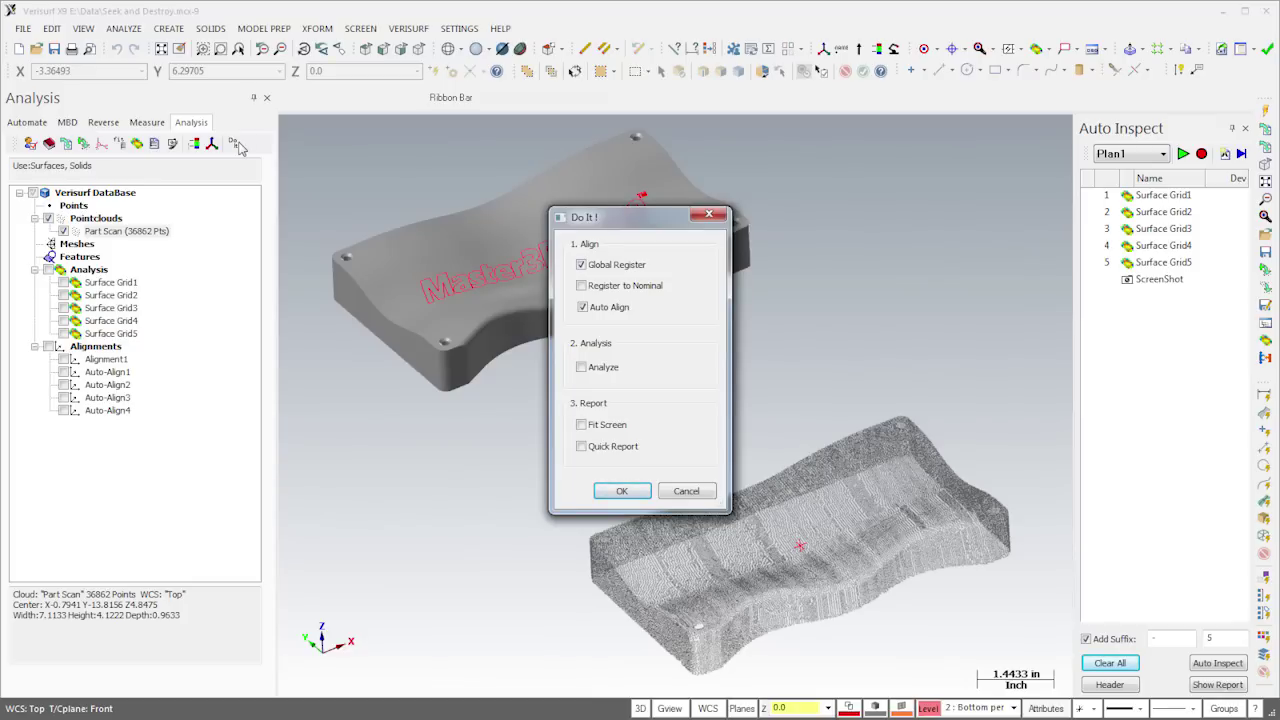
click(614, 491)
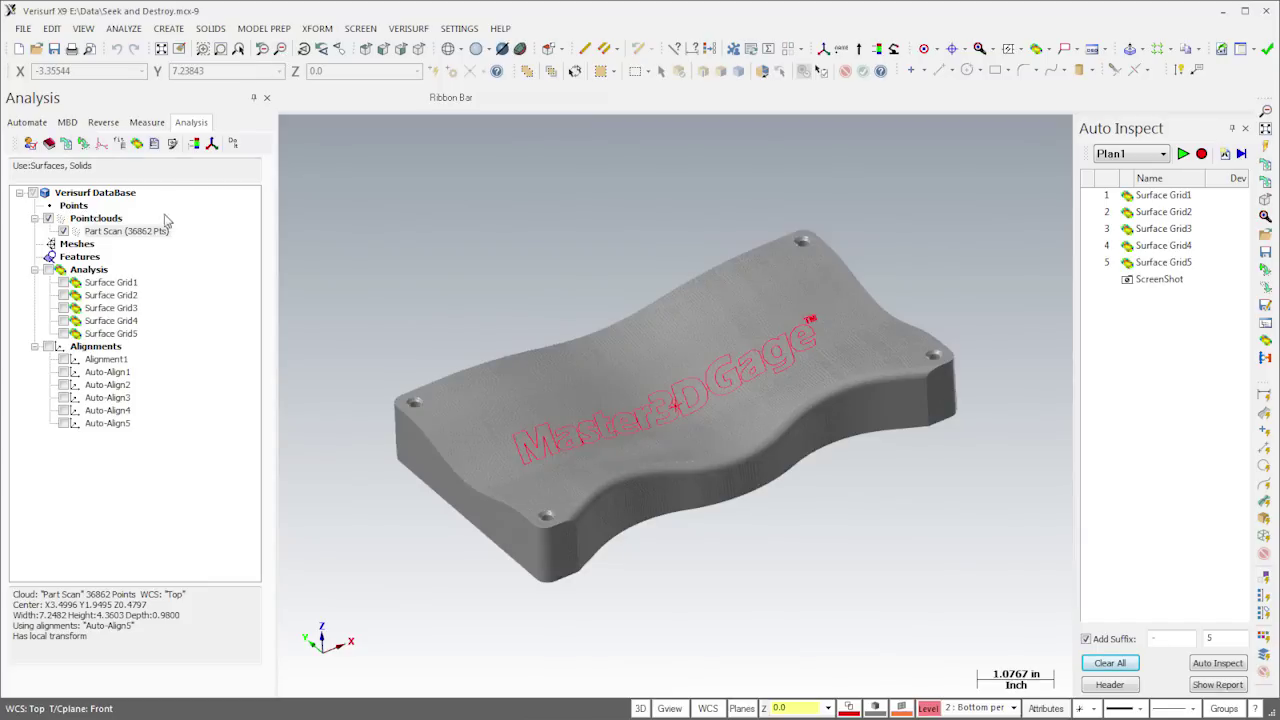
click(1241, 155)
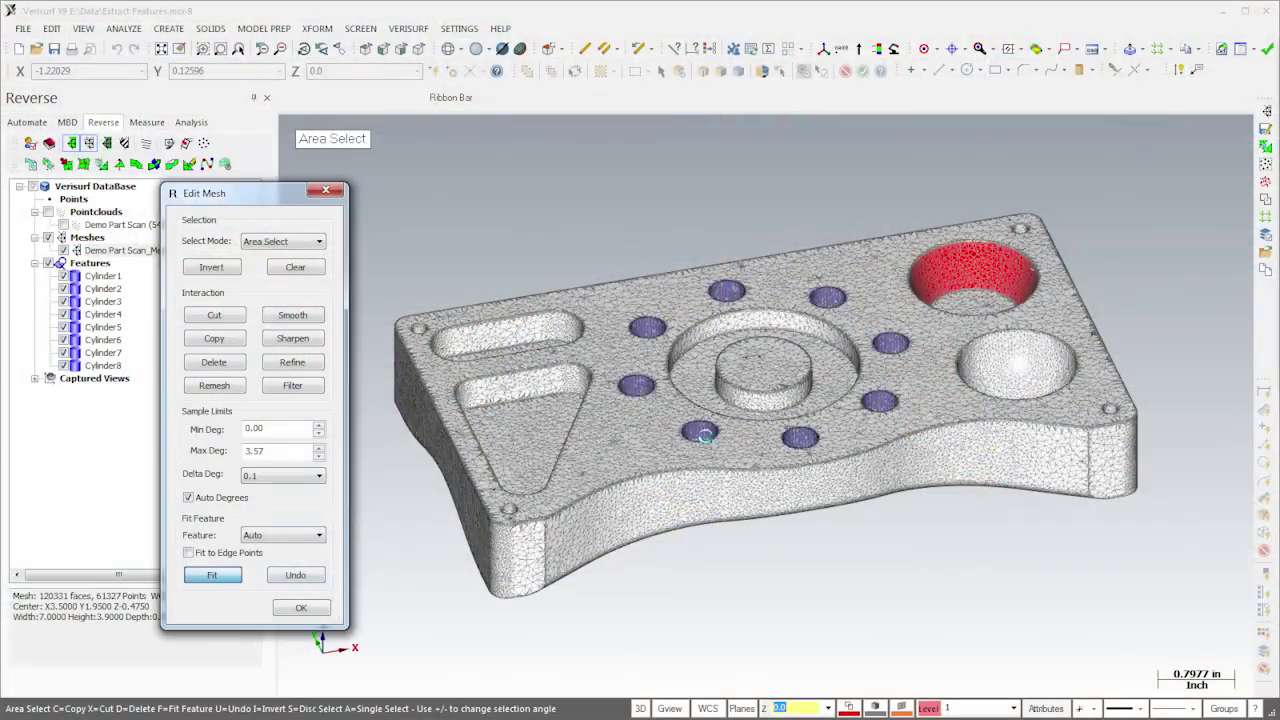
Fit automatic features to the large selected round pocket and the spherical pocket of the mesh.
key(f)
click(1020, 355)
click(213, 575)
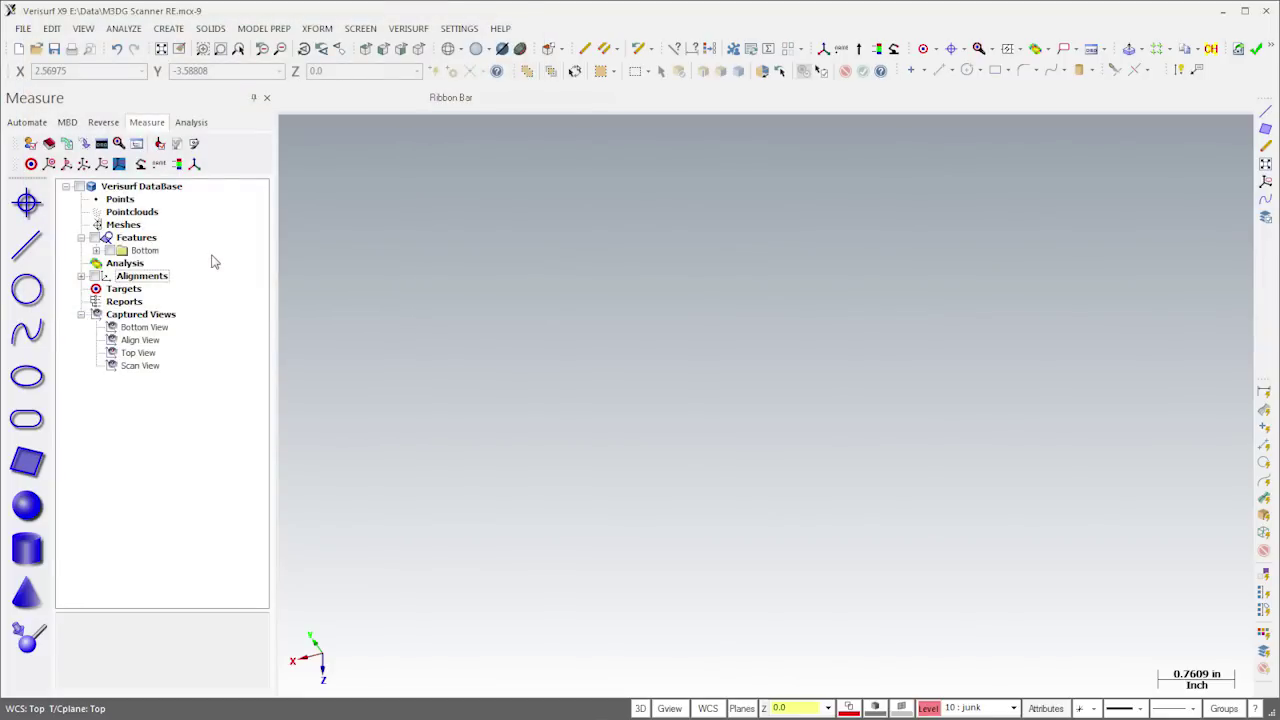
Preview the measured Bottom features in M3DG Scanner RE, hide them again, and recall the captured Bottom View.
click(110, 251)
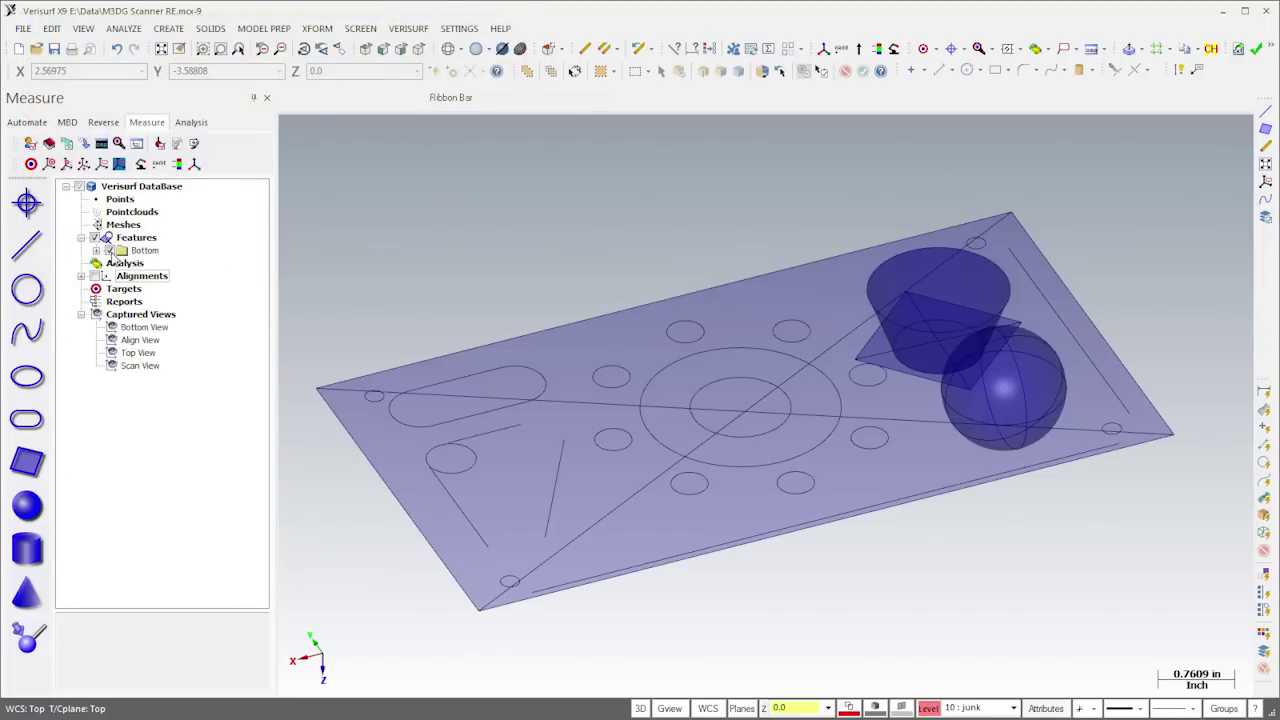
click(110, 251)
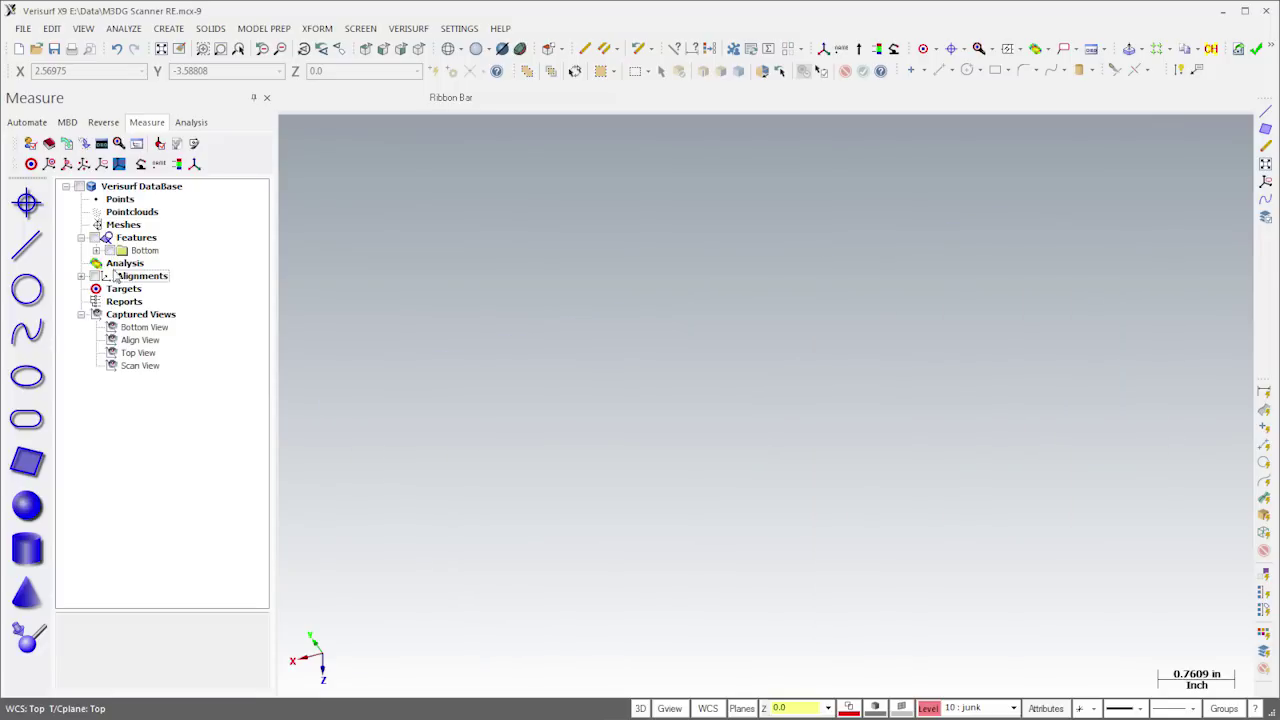
double_click(128, 328)
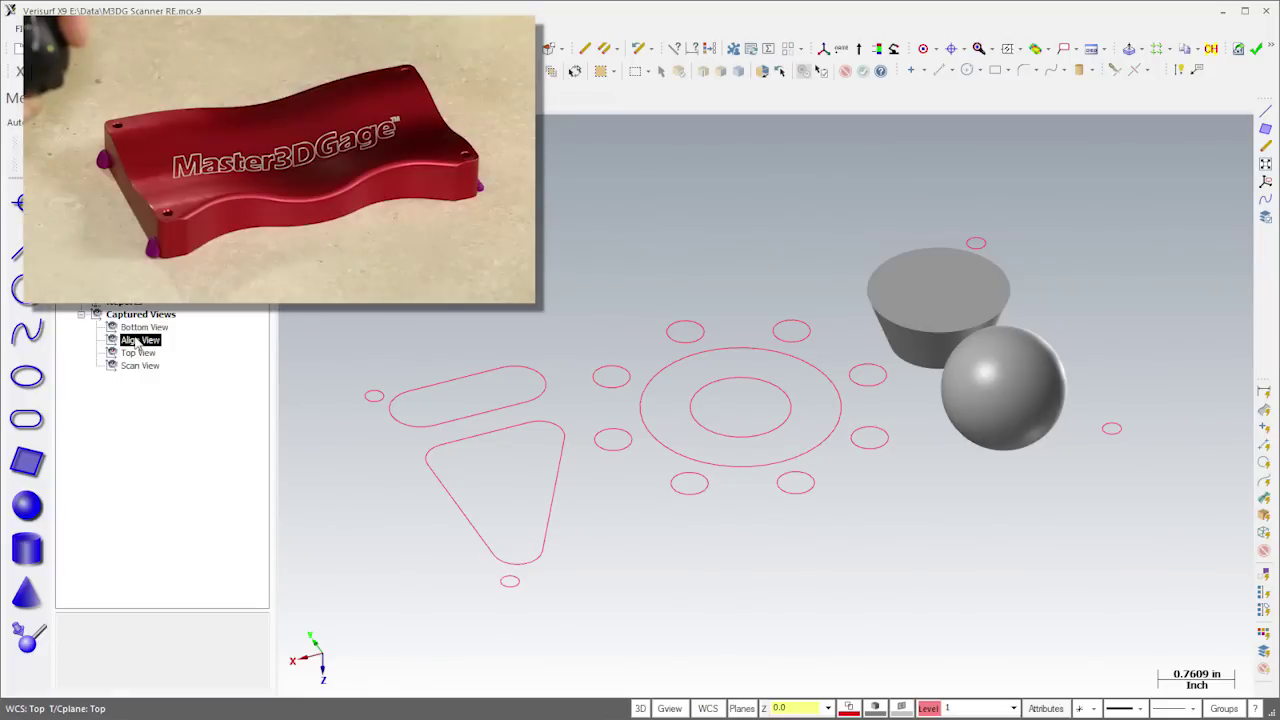
Align the part to the measured Plane3, Line6 and Line7, and measure the remaining edge lines and a spline along the wavy side.
click(27, 460)
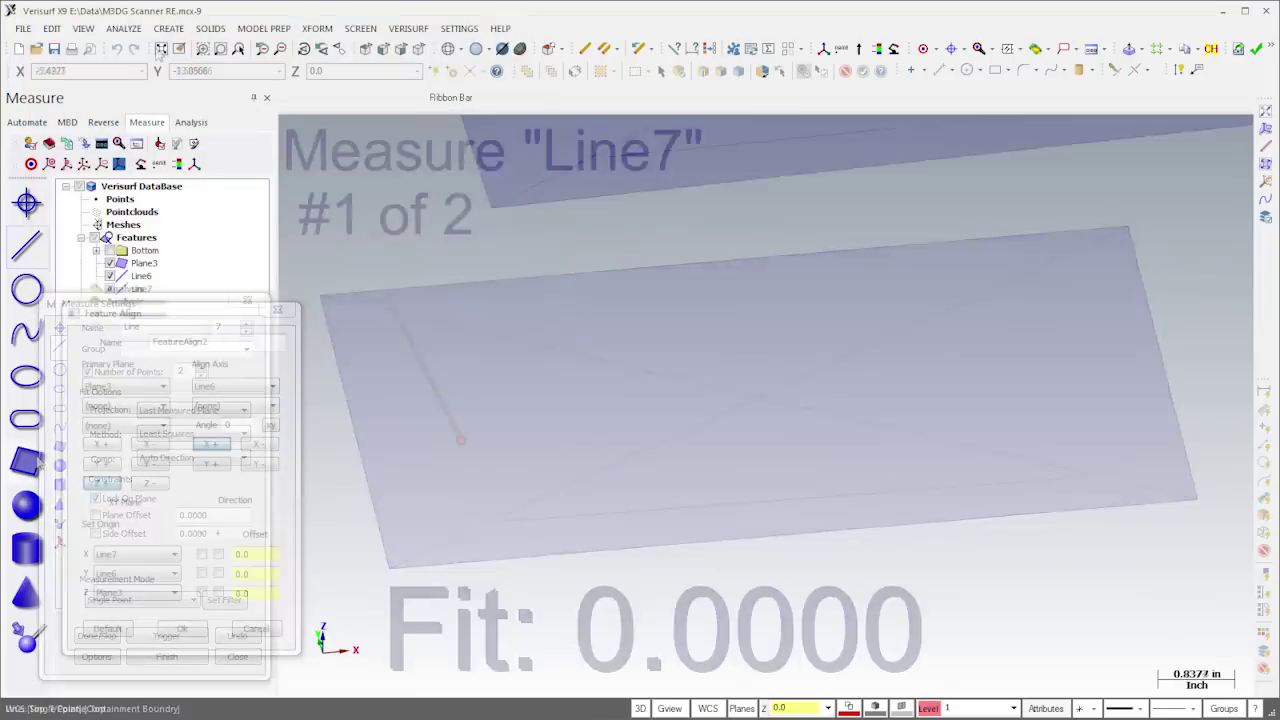
click(182, 629)
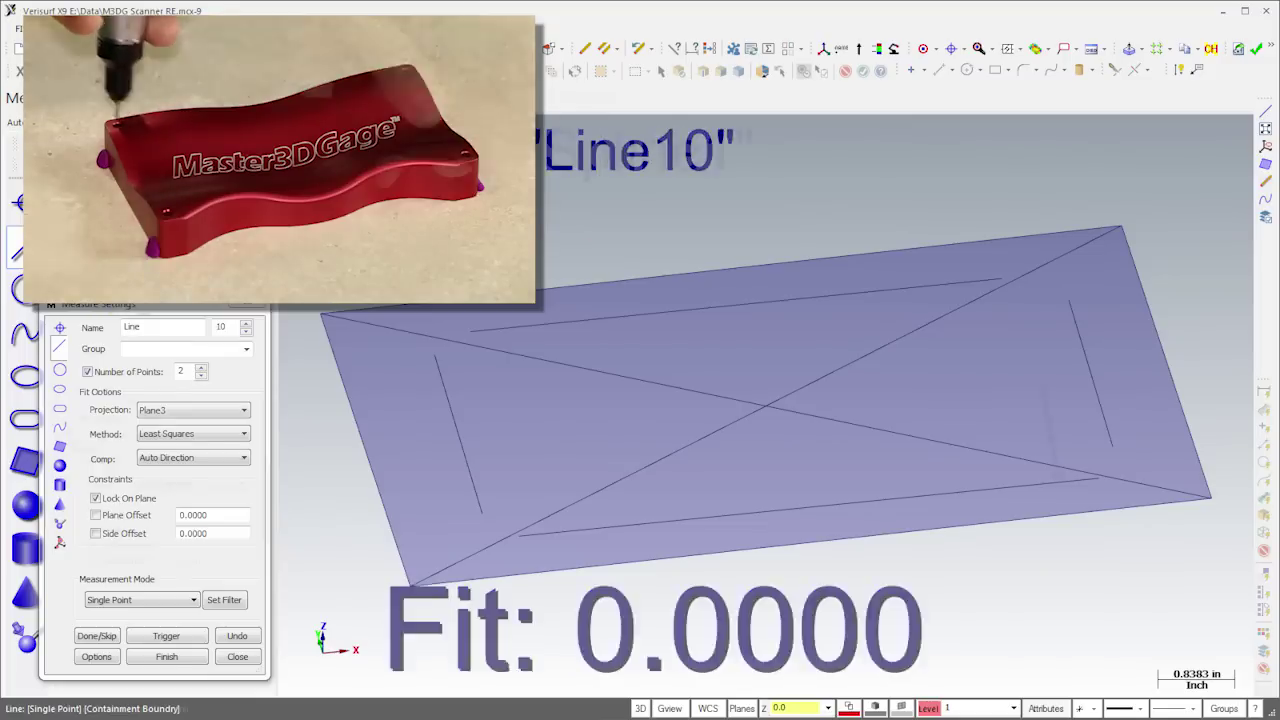
click(60, 425)
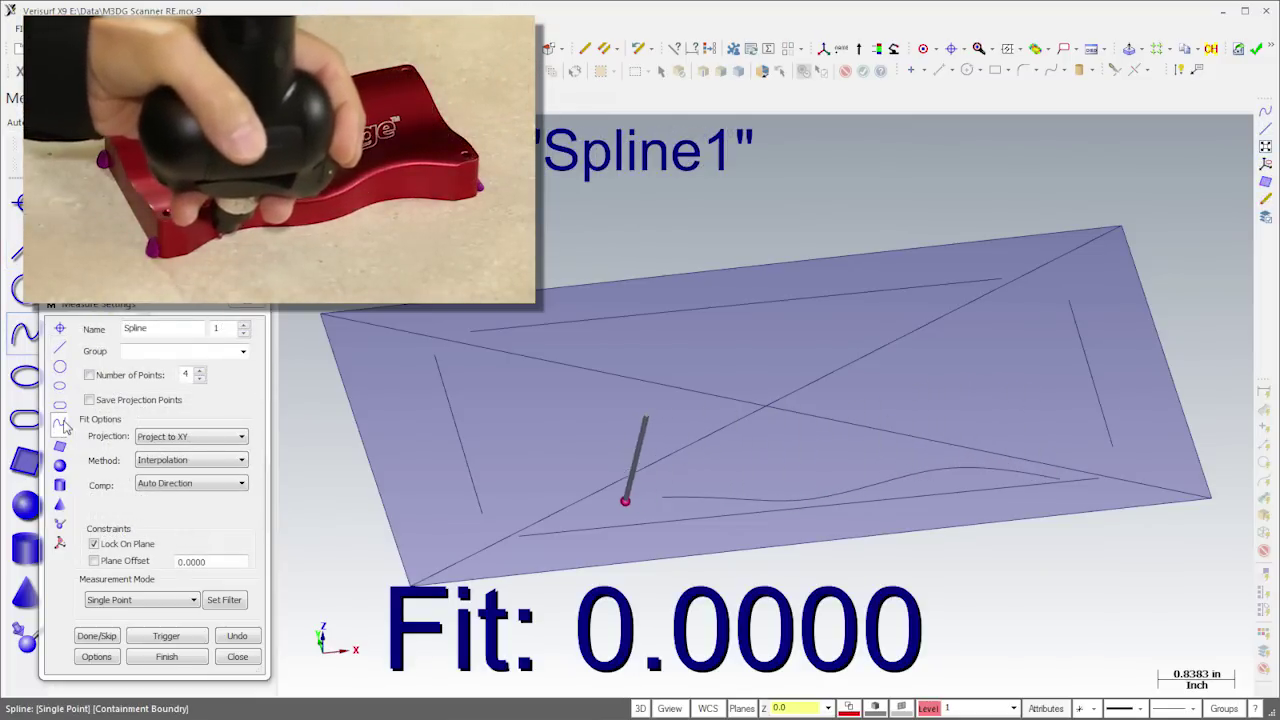
Export Line6 to Line9 and Spline1 to CAD, hide the measured features, and trim the curves into a closed profile.
right_click(137, 330)
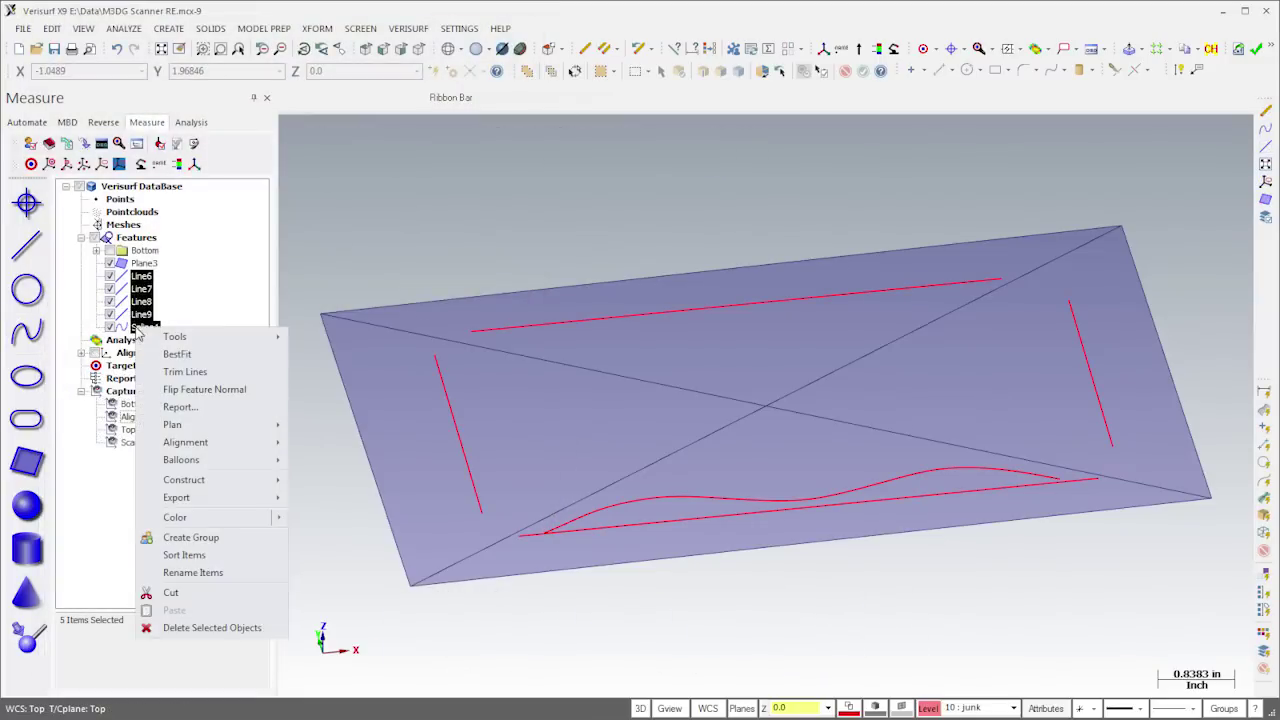
mouse_move(220, 497)
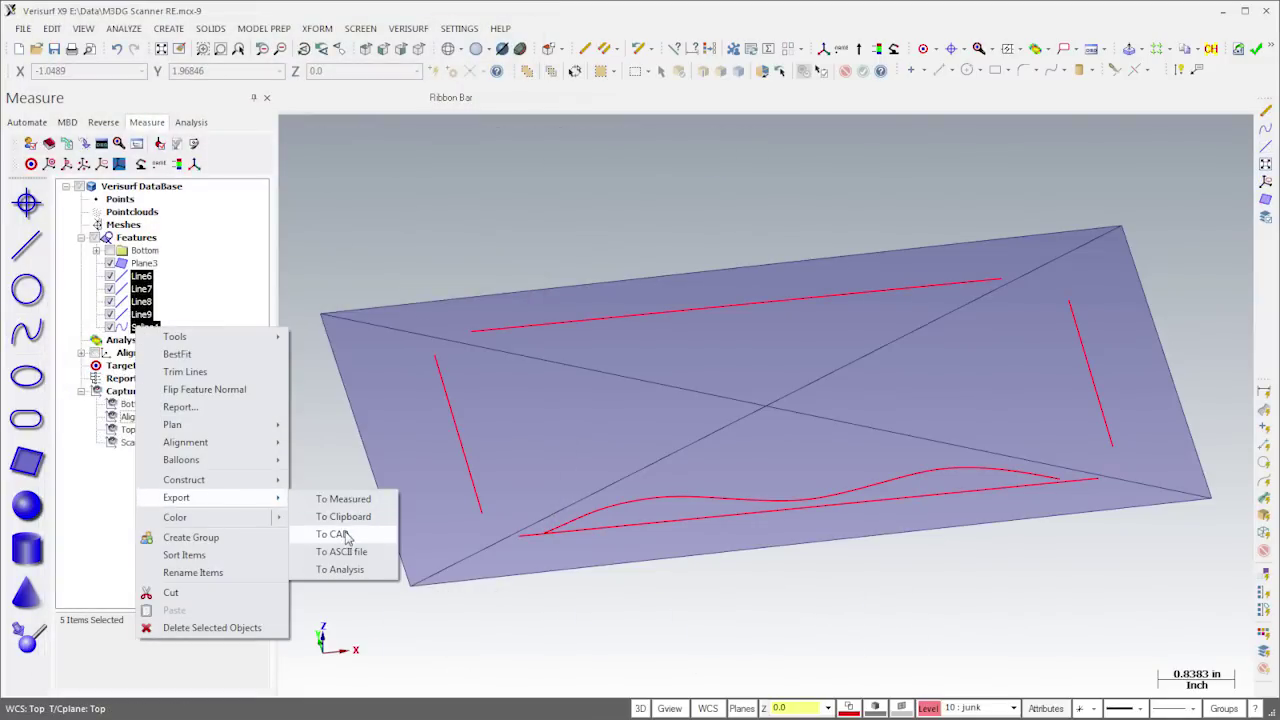
click(330, 517)
click(110, 263)
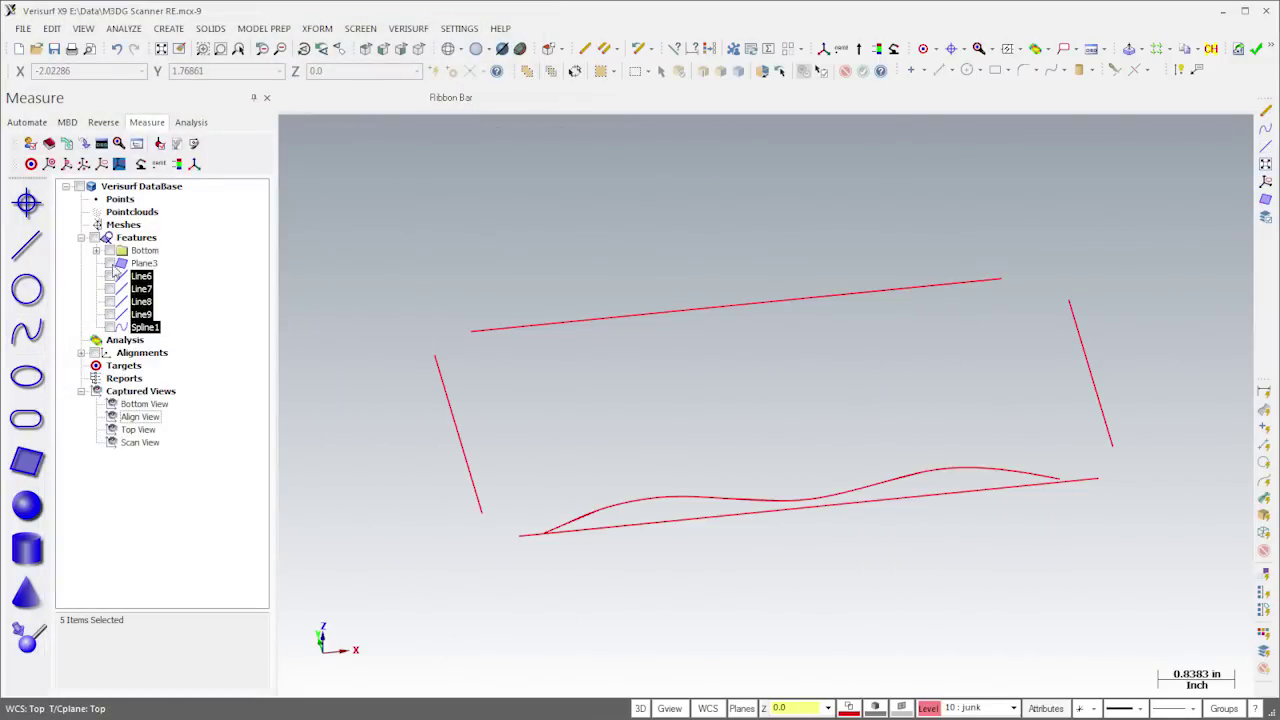
key(Return)
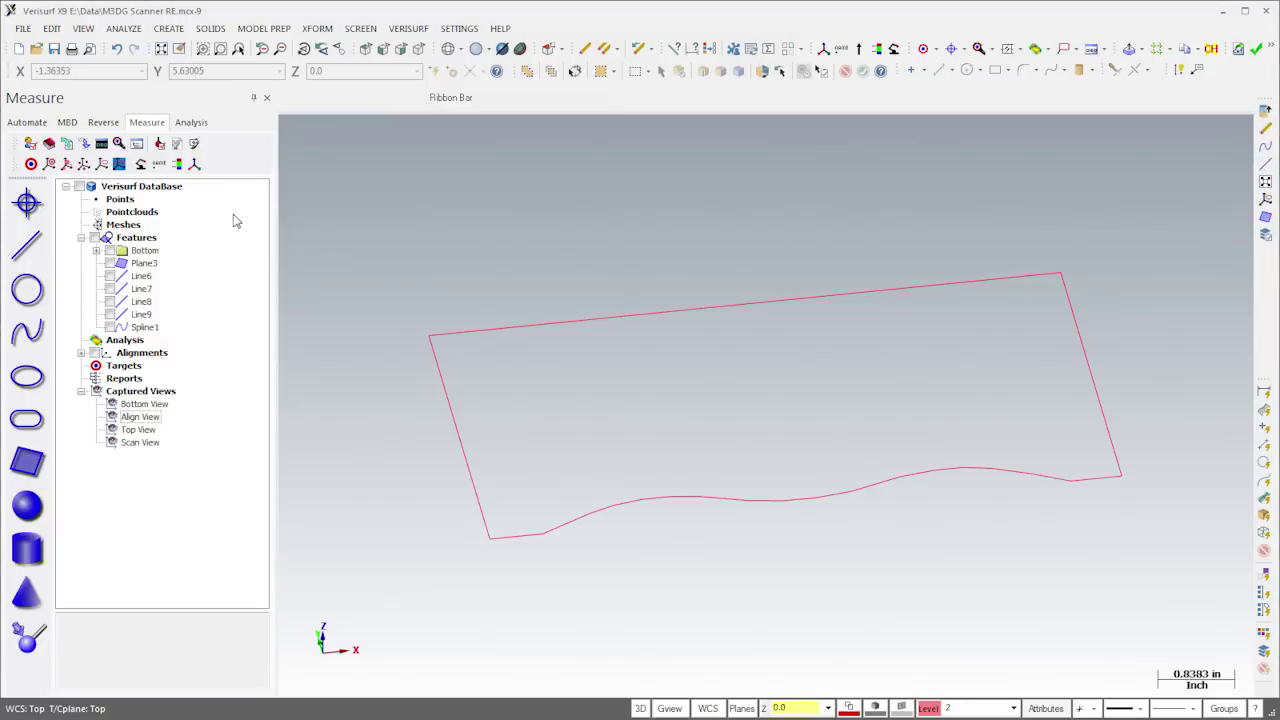
Extrude the closed part profile upward as a new solid body with a distance of 1.4 in.
click(210, 30)
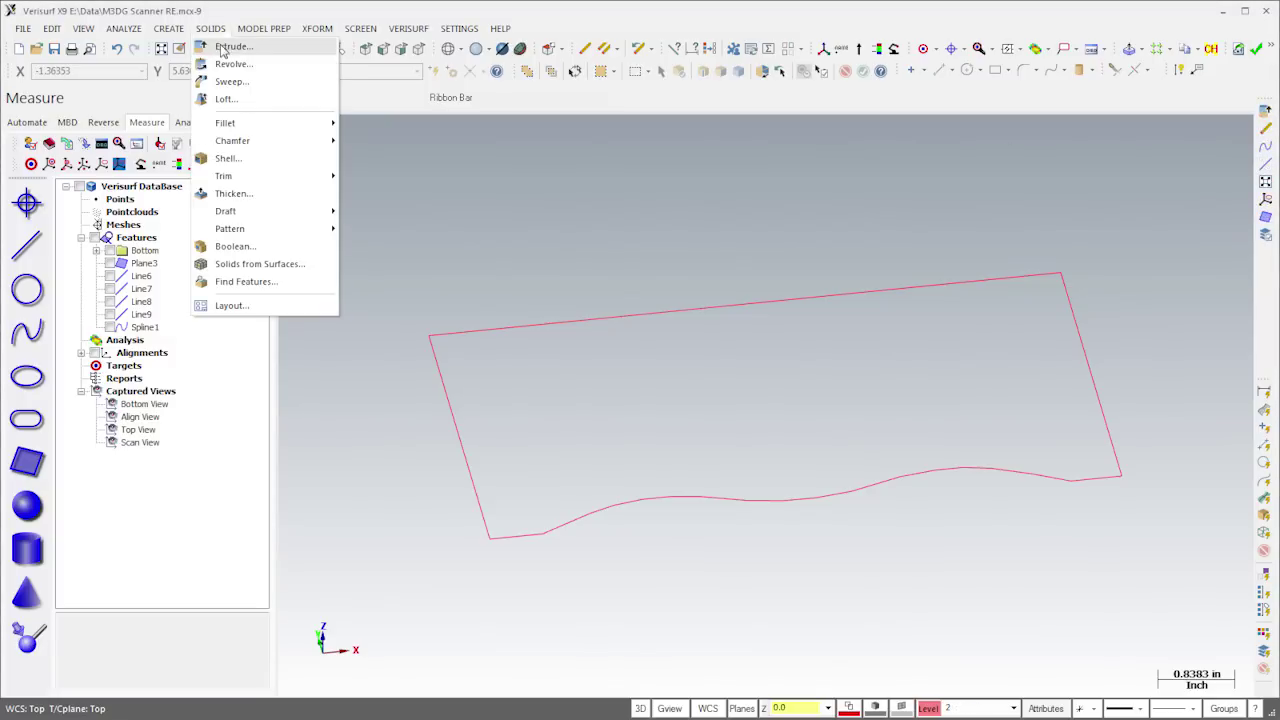
click(222, 47)
click(432, 347)
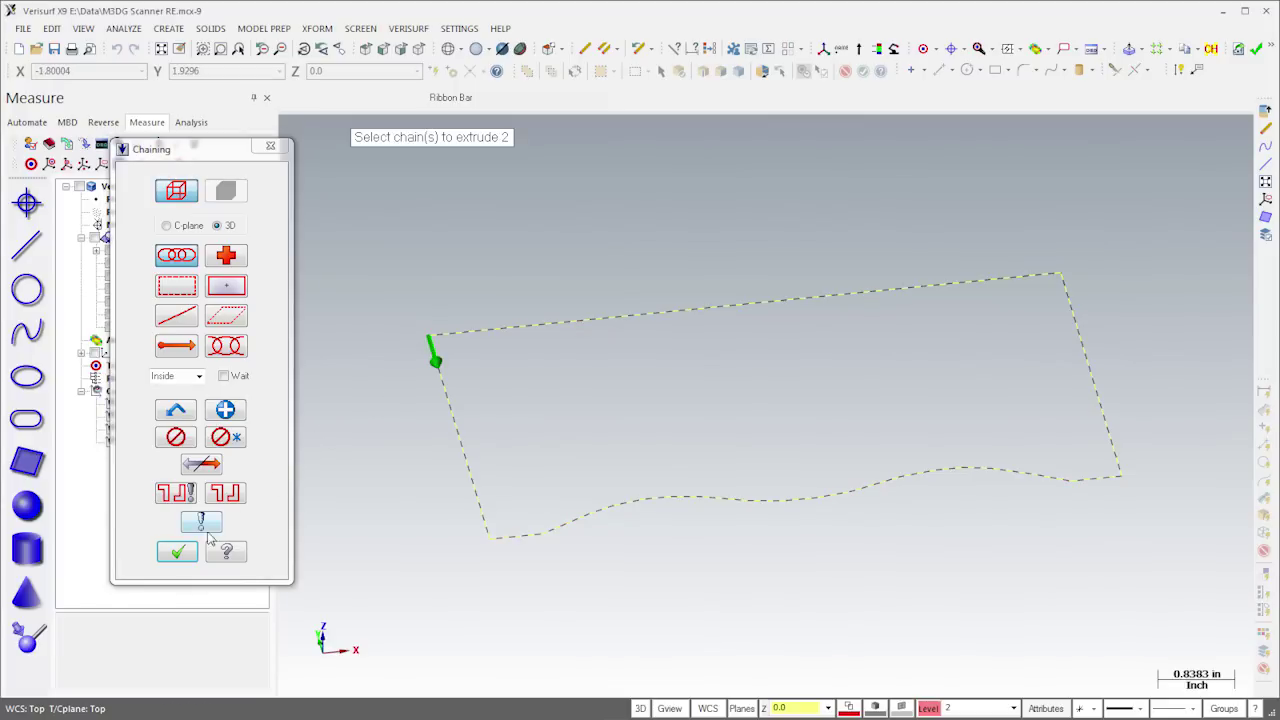
click(178, 552)
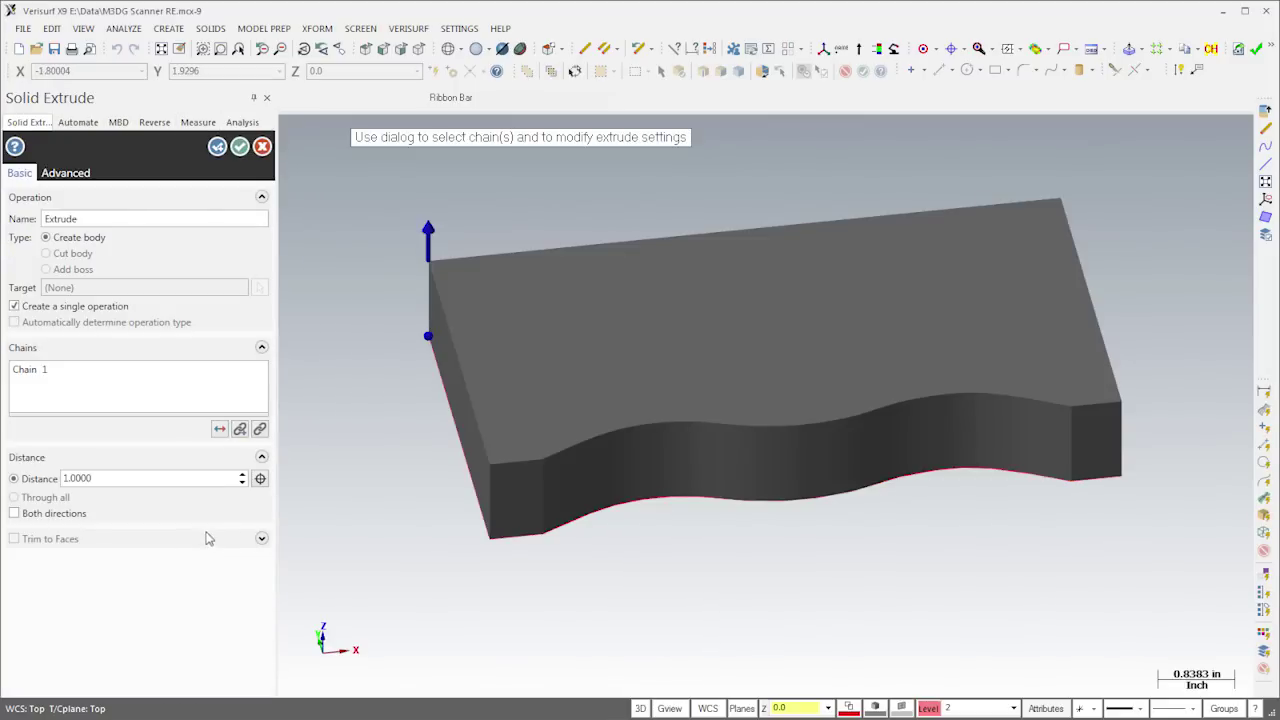
click(242, 475)
click(242, 475)
click(242, 475)
click(242, 475)
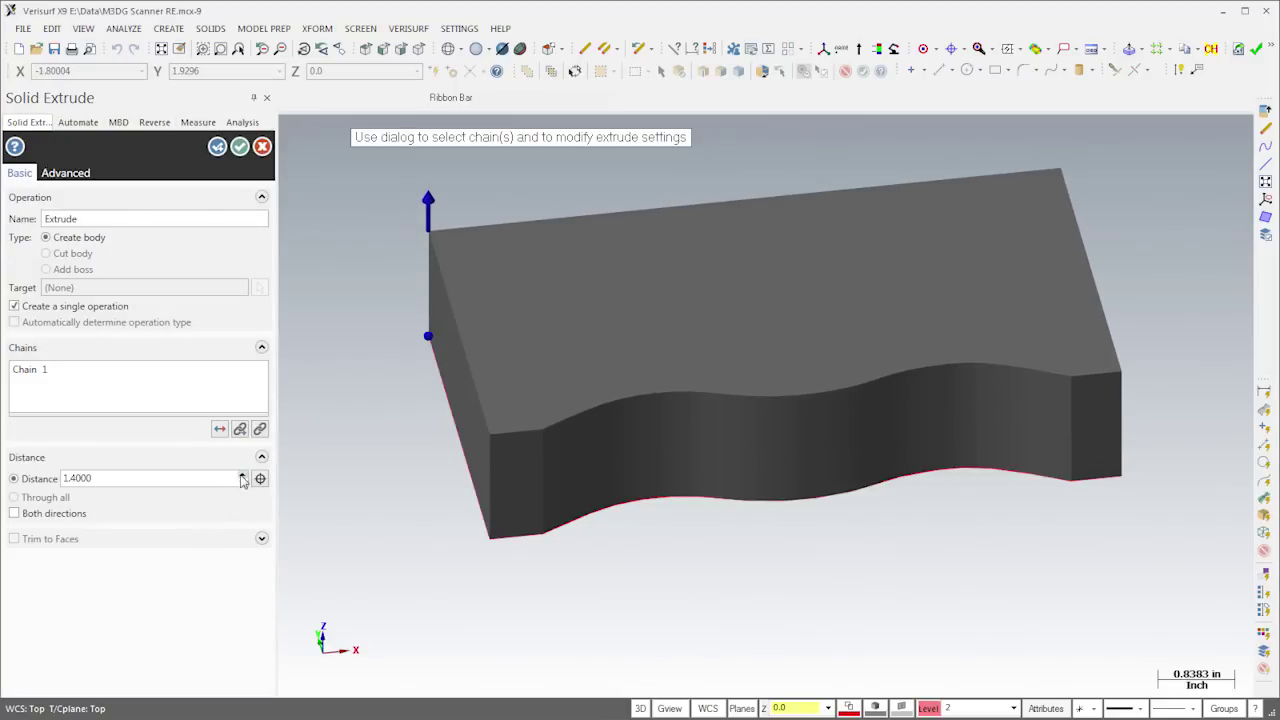
click(240, 148)
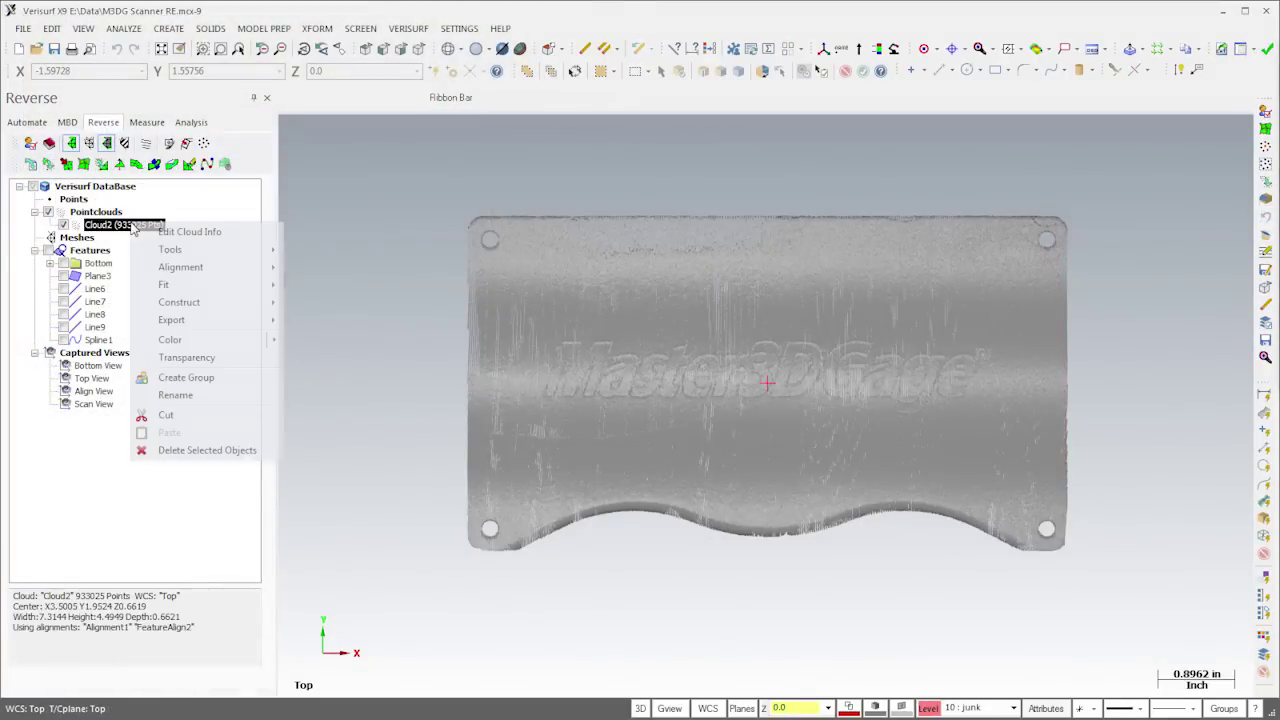
Filter the Cloud2 point cloud by a minimum distance of 0.05.
right_click(132, 224)
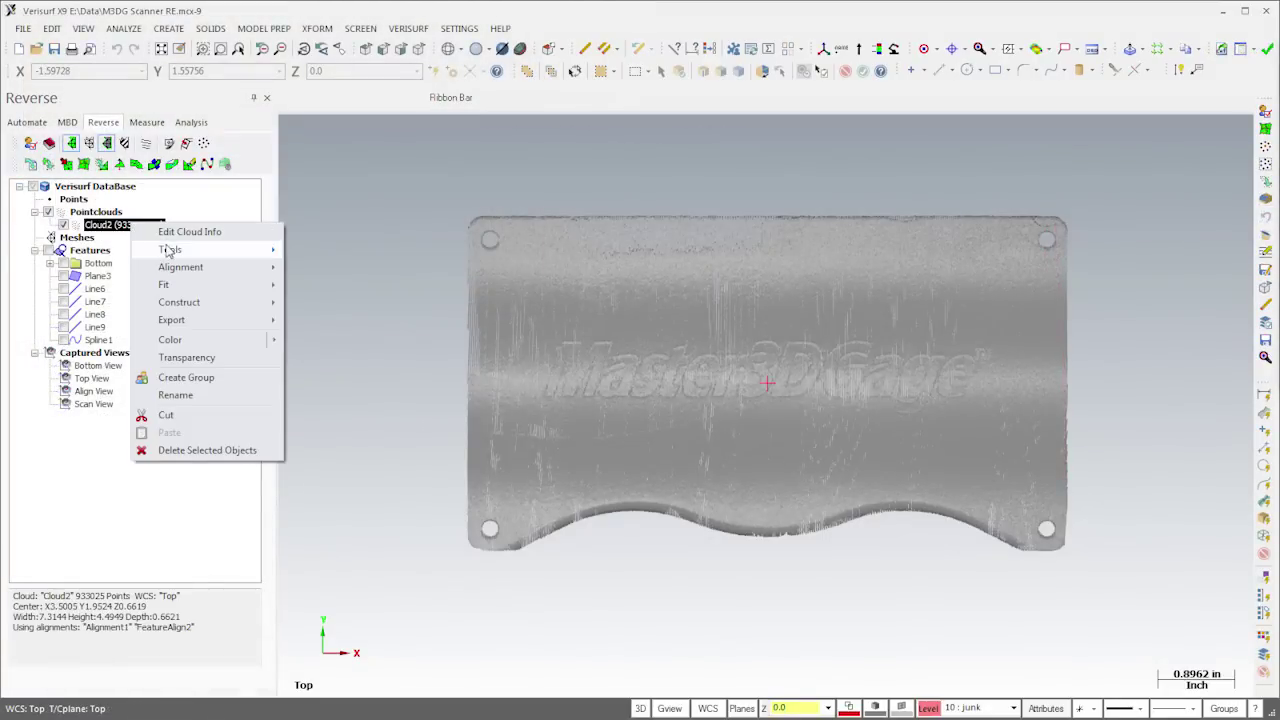
click(322, 303)
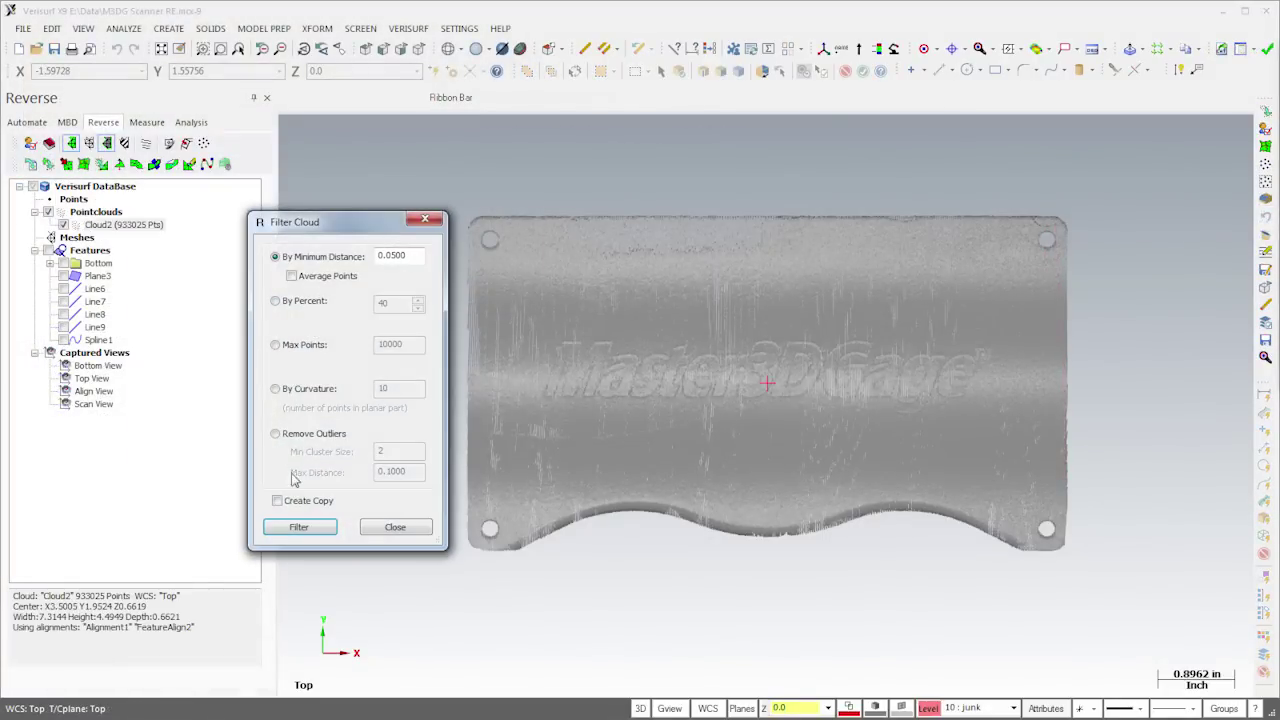
click(298, 527)
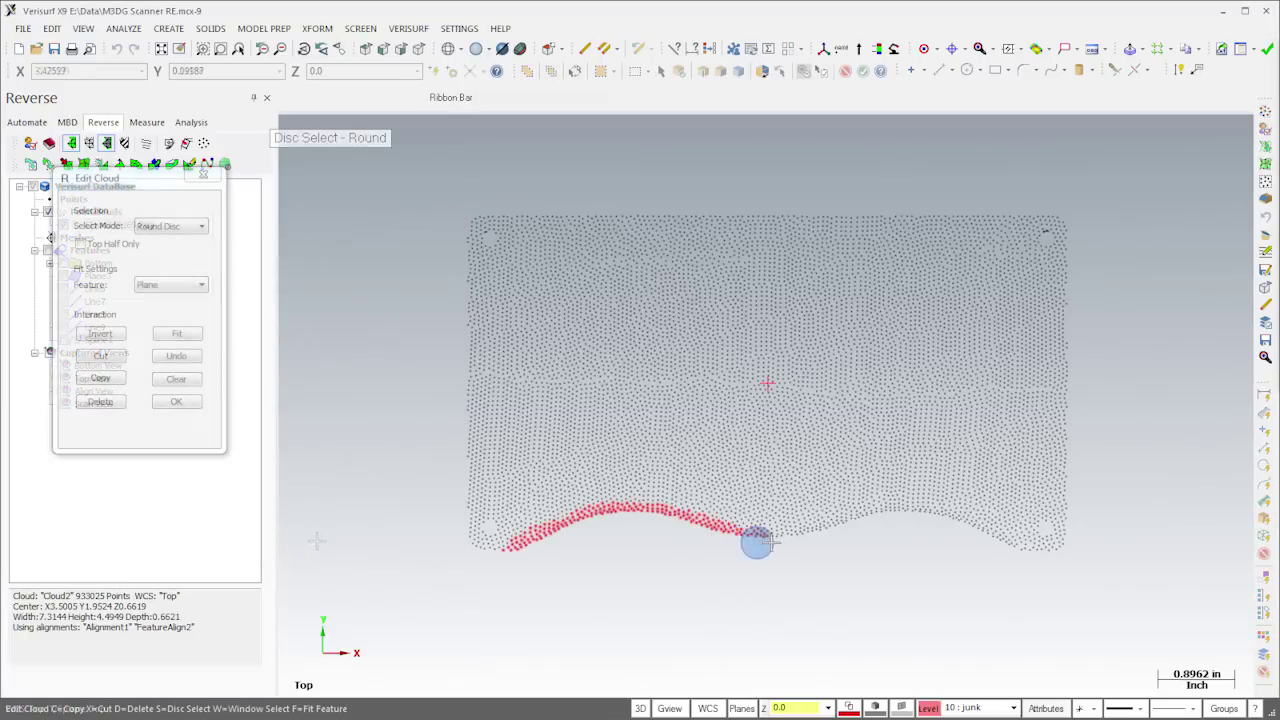
Delete the Cloud2 points along the wavy edge, selecting them with the Round Disc mode.
drag(757, 541, 823, 535)
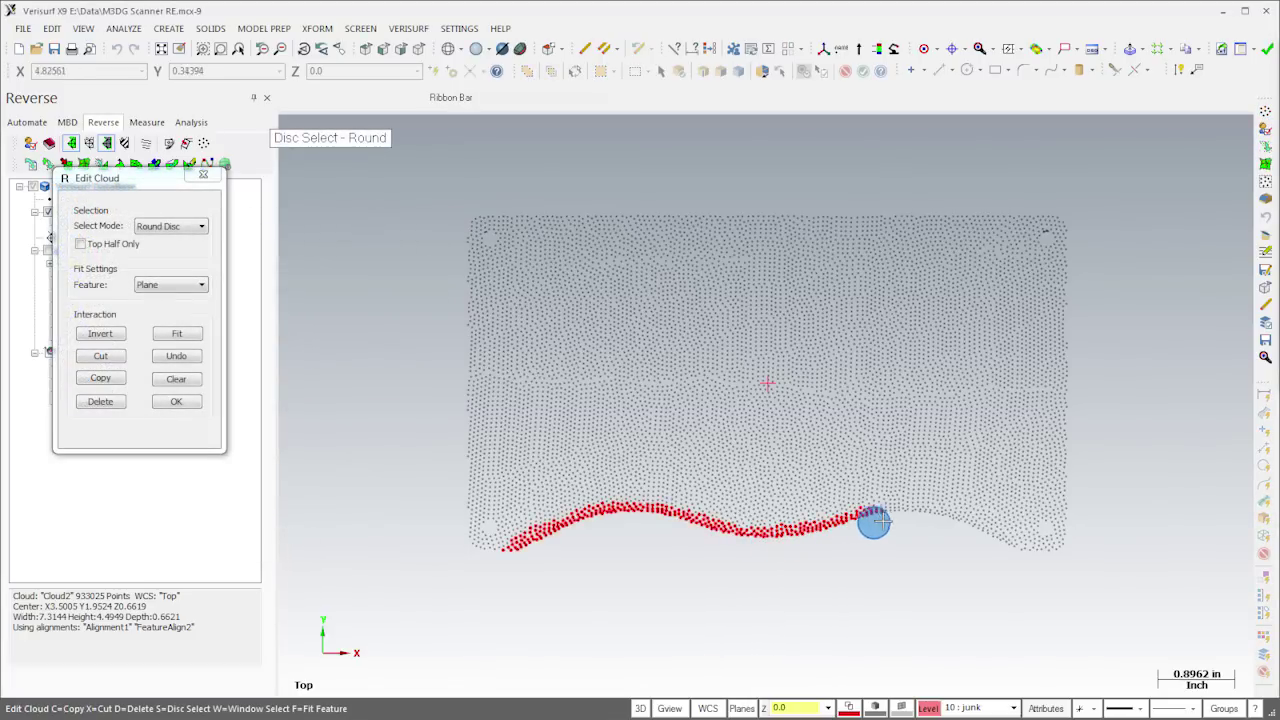
drag(983, 534, 1032, 570)
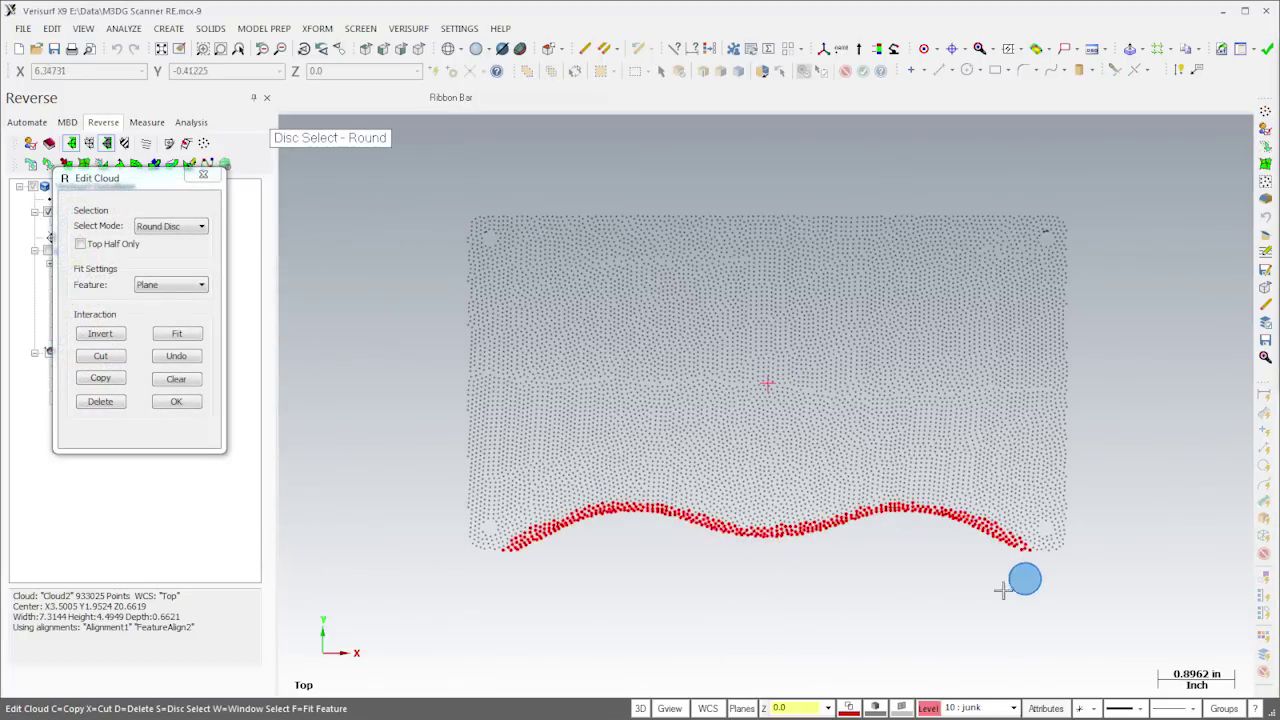
click(100, 402)
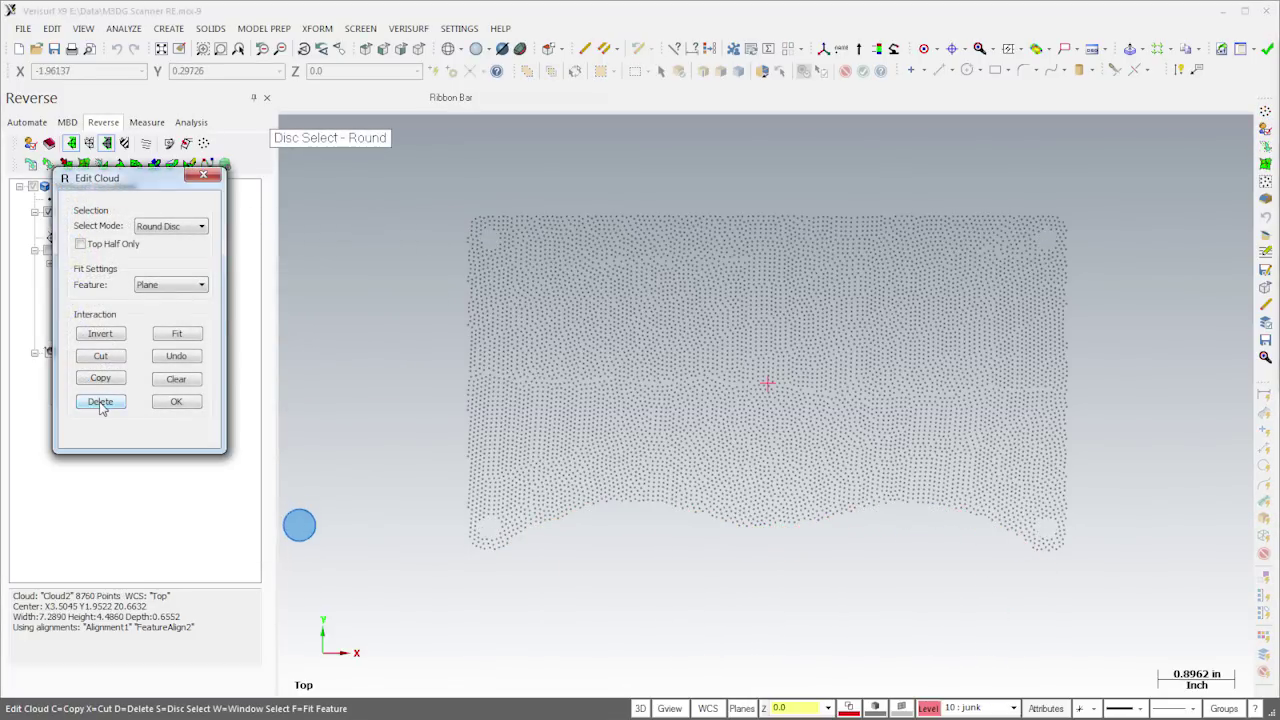
Create a surface patch from Cloud2 with XY Plane - Top View projection, 0.01 max standard deviation, 16 U and V controls and 0.25 extend distance.
click(84, 165)
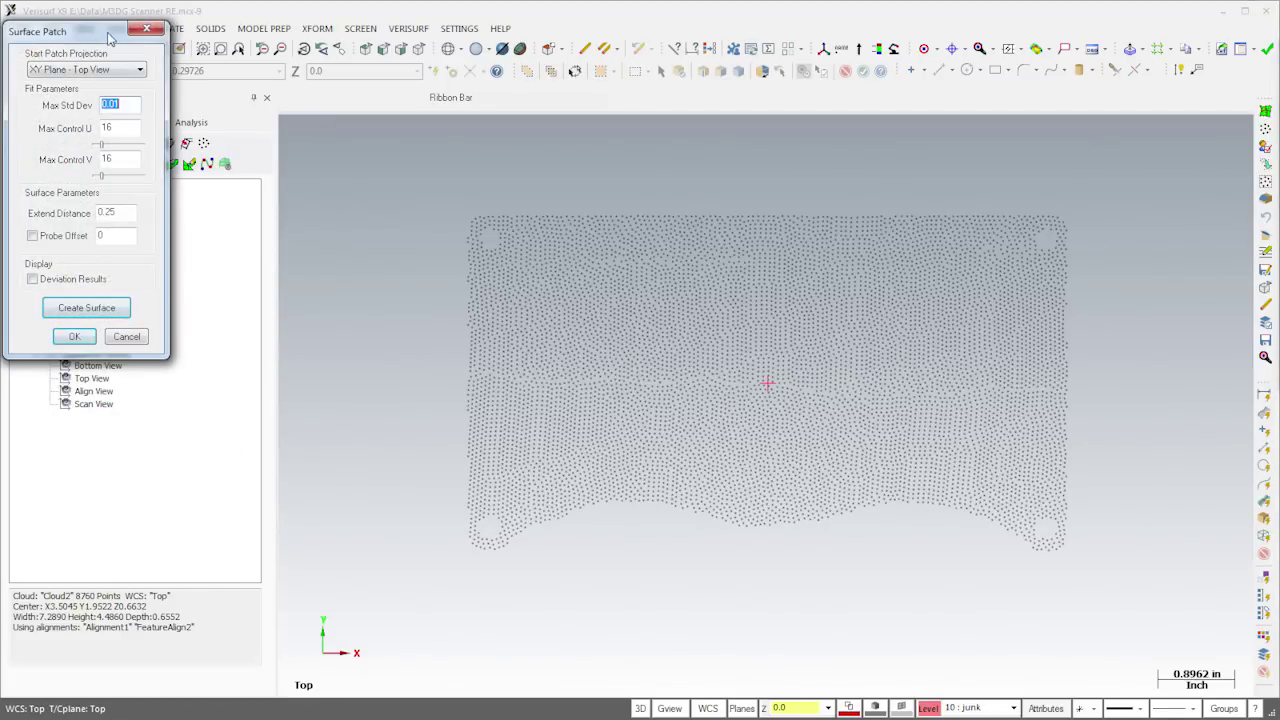
drag(108, 38, 328, 222)
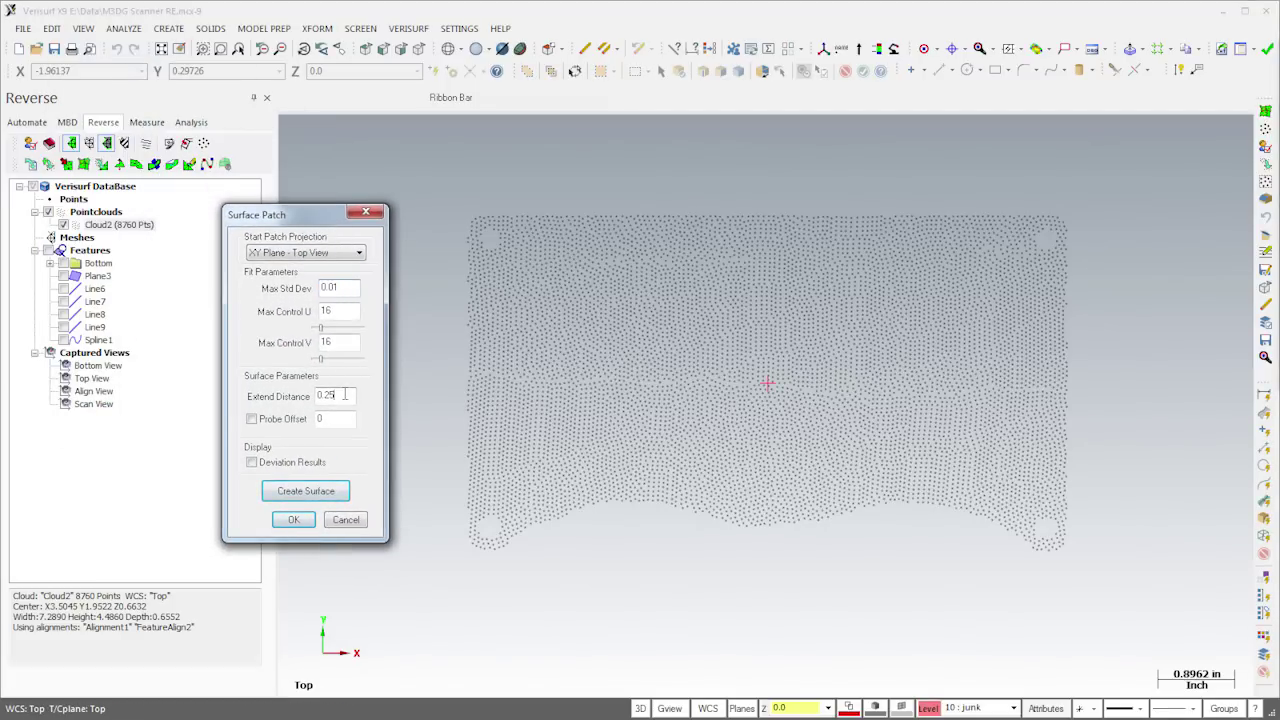
click(312, 492)
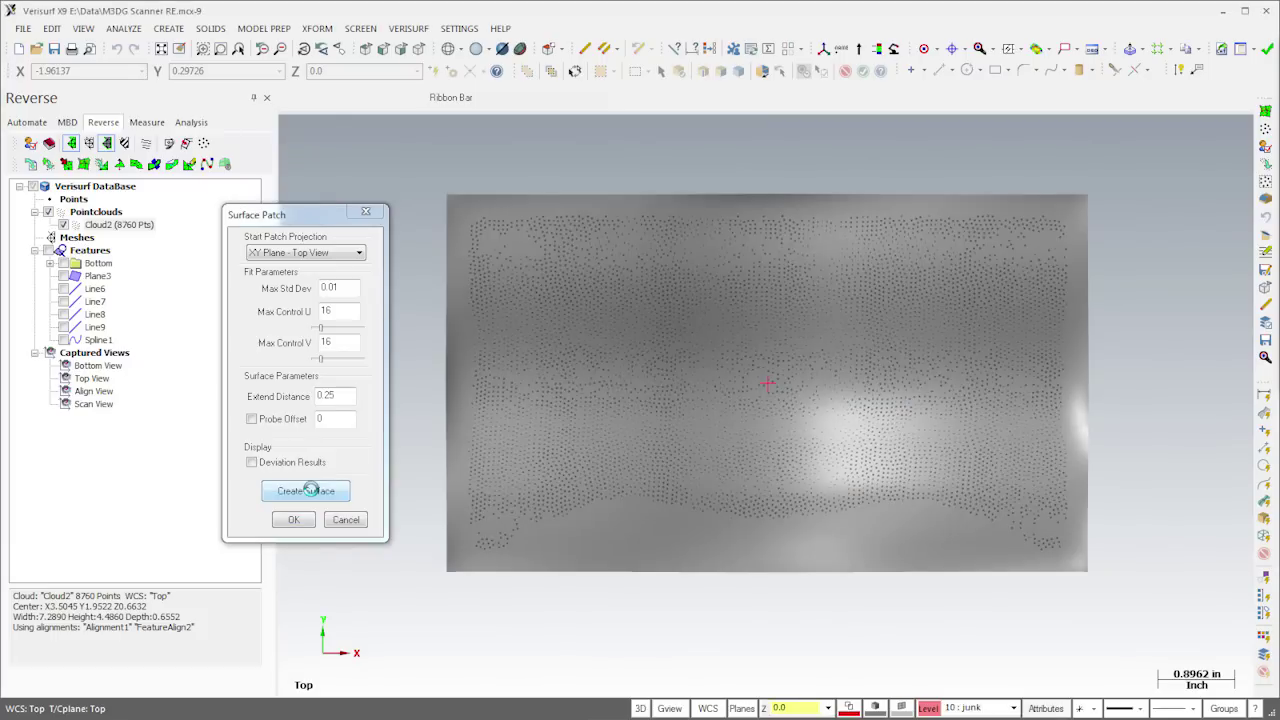
click(294, 520)
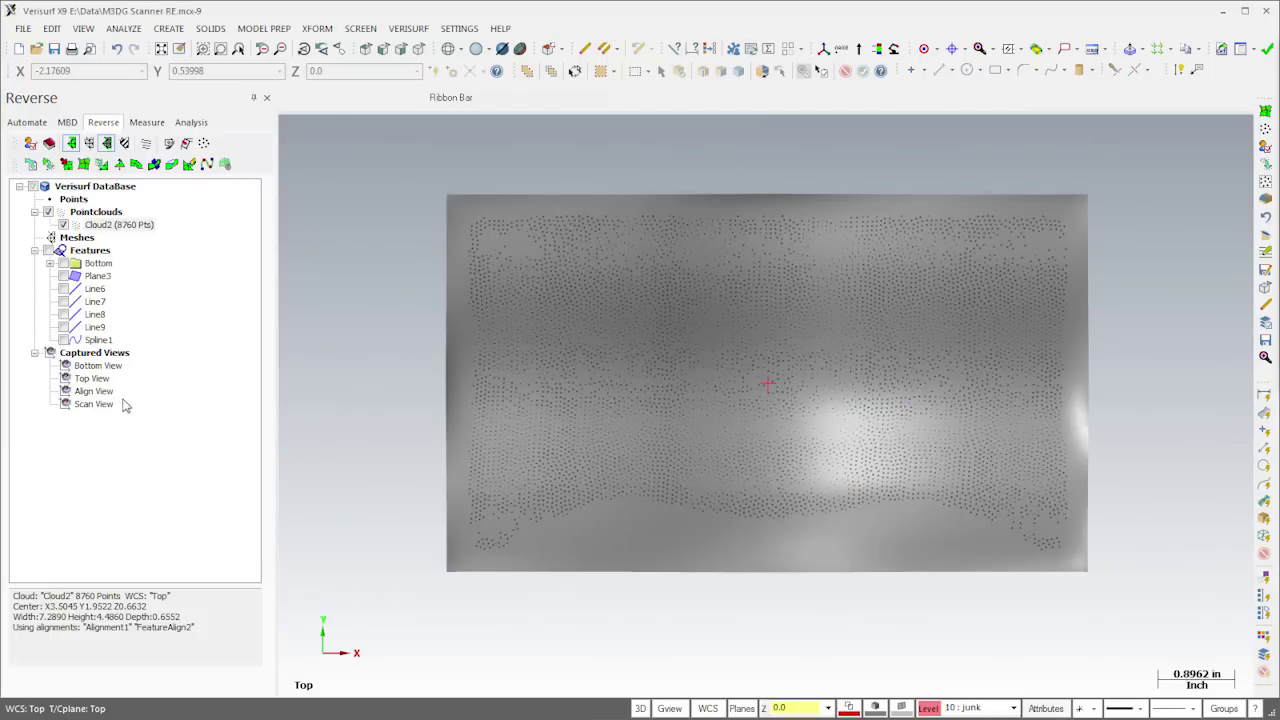
Trim the extruded solid to the fitted surface patch, keeping the lower body, and hide Cloud2.
double_click(93, 379)
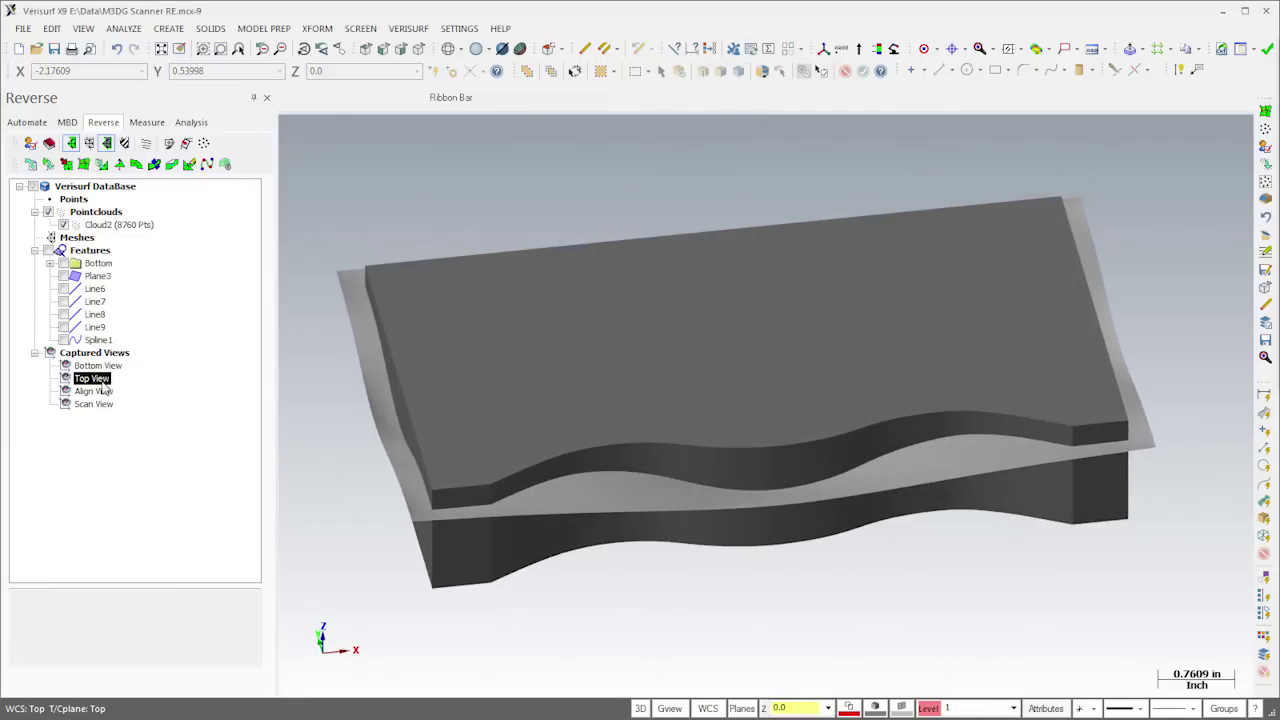
click(212, 30)
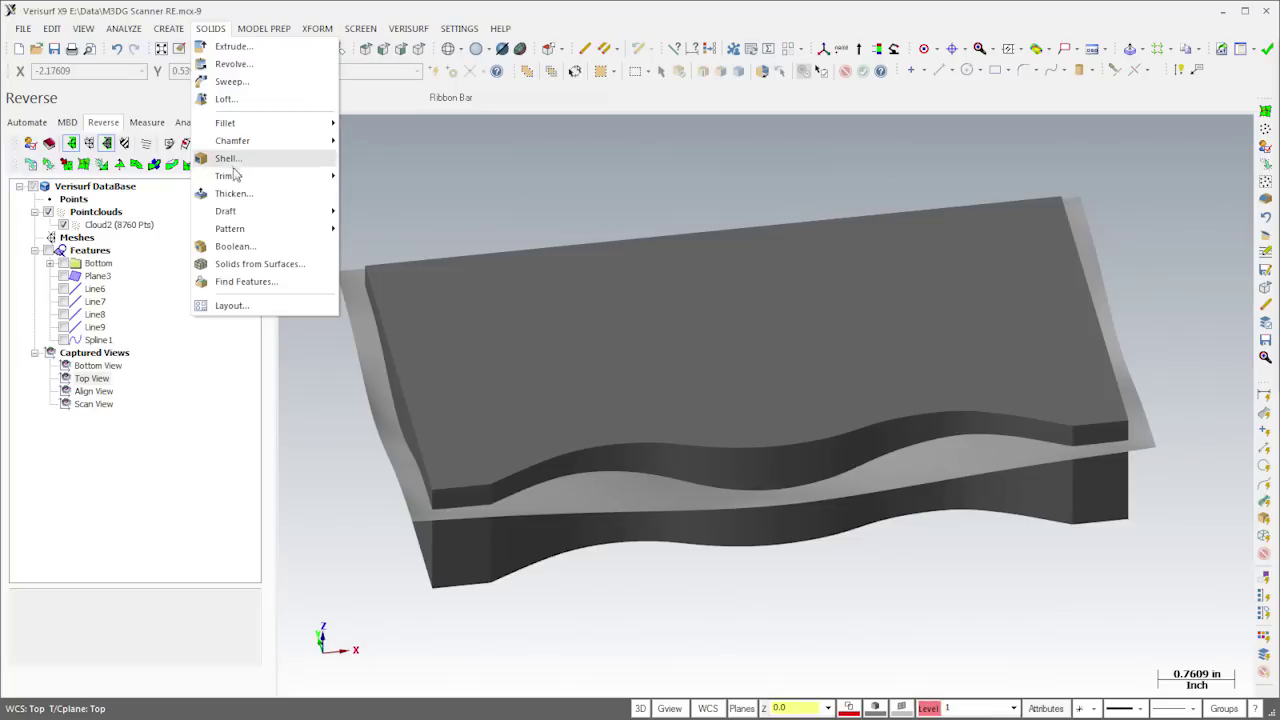
mouse_move(240, 177)
click(376, 194)
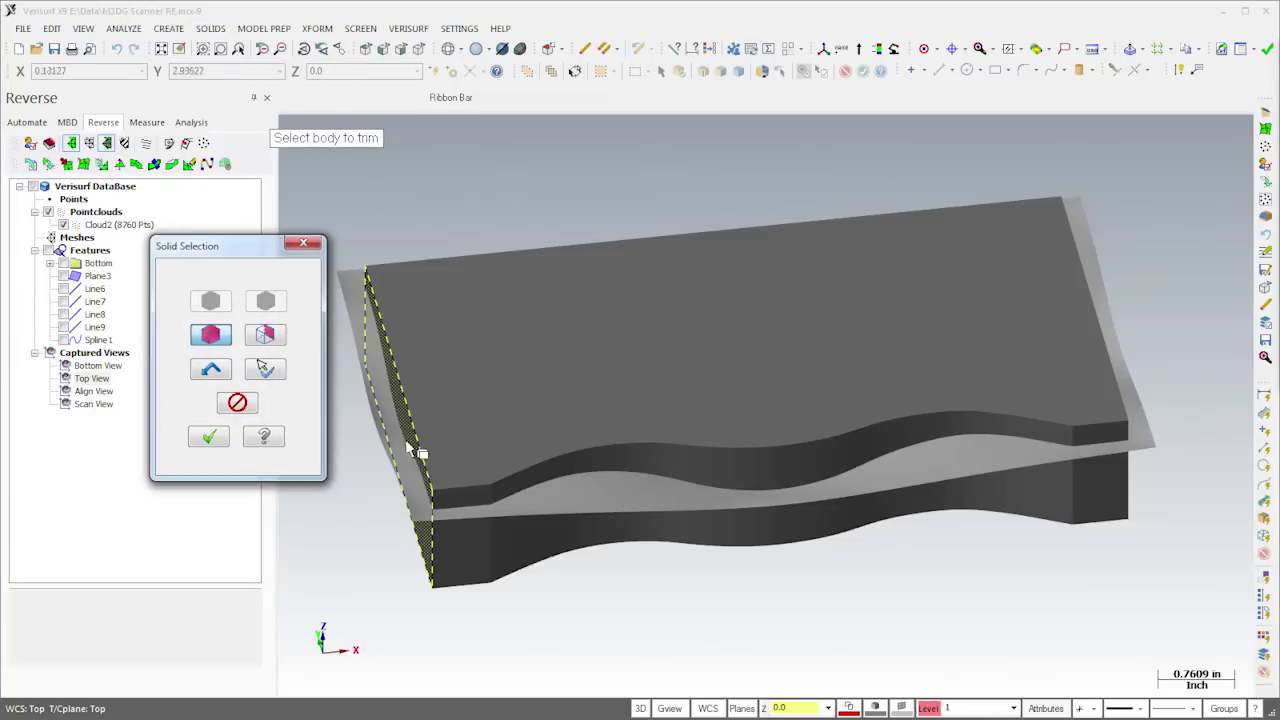
click(212, 439)
click(417, 511)
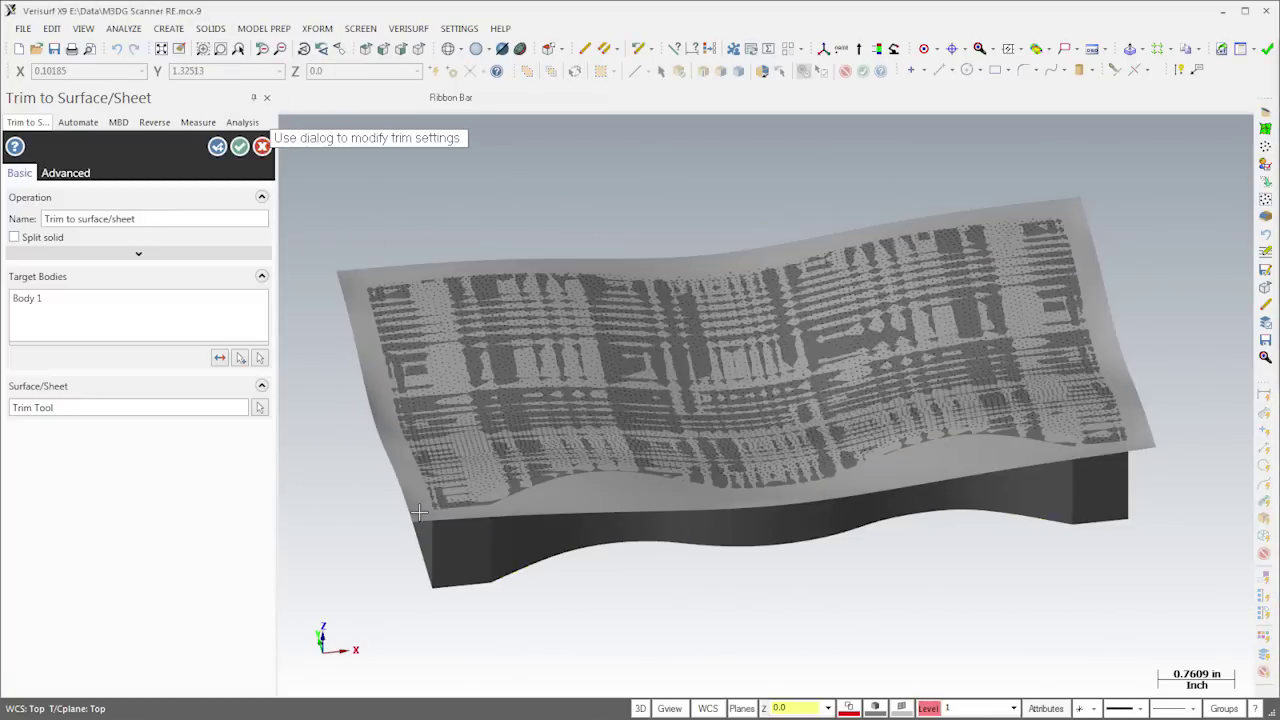
click(240, 147)
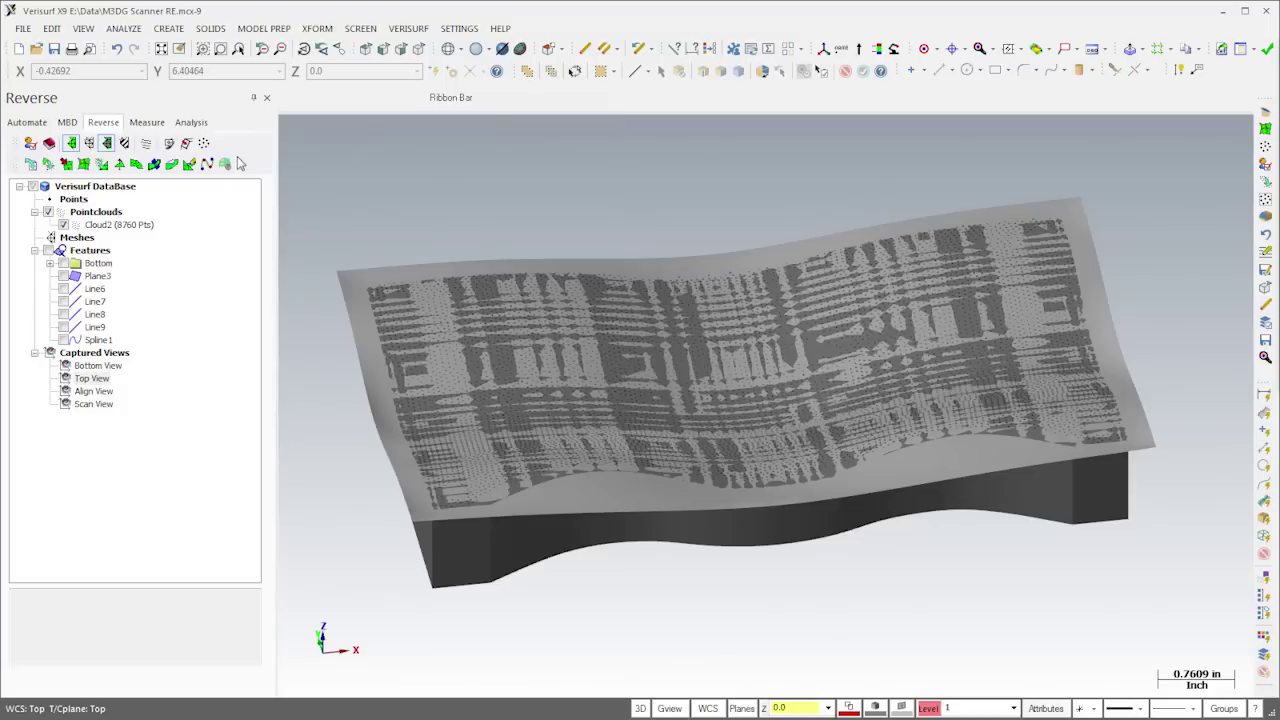
click(64, 225)
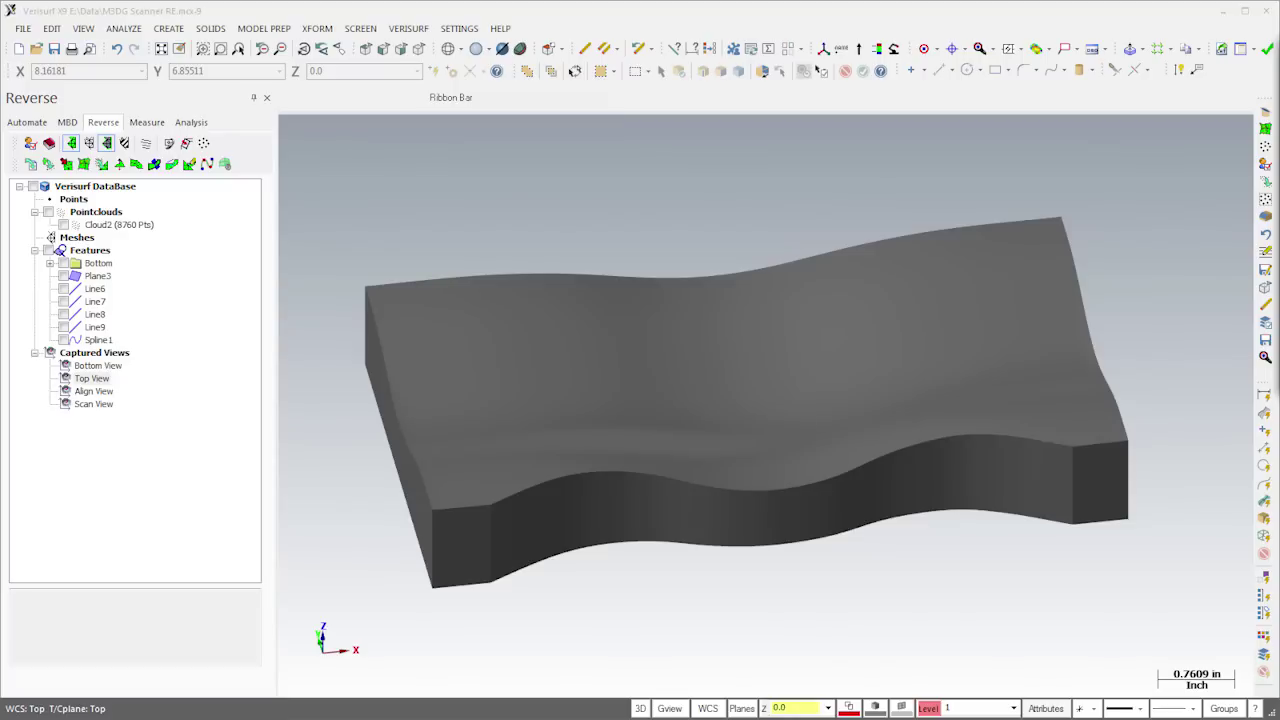
Fillet the four vertical corner edges with a 0.125 constant radius and the upper wavy edge with a 0.100 radius.
click(212, 32)
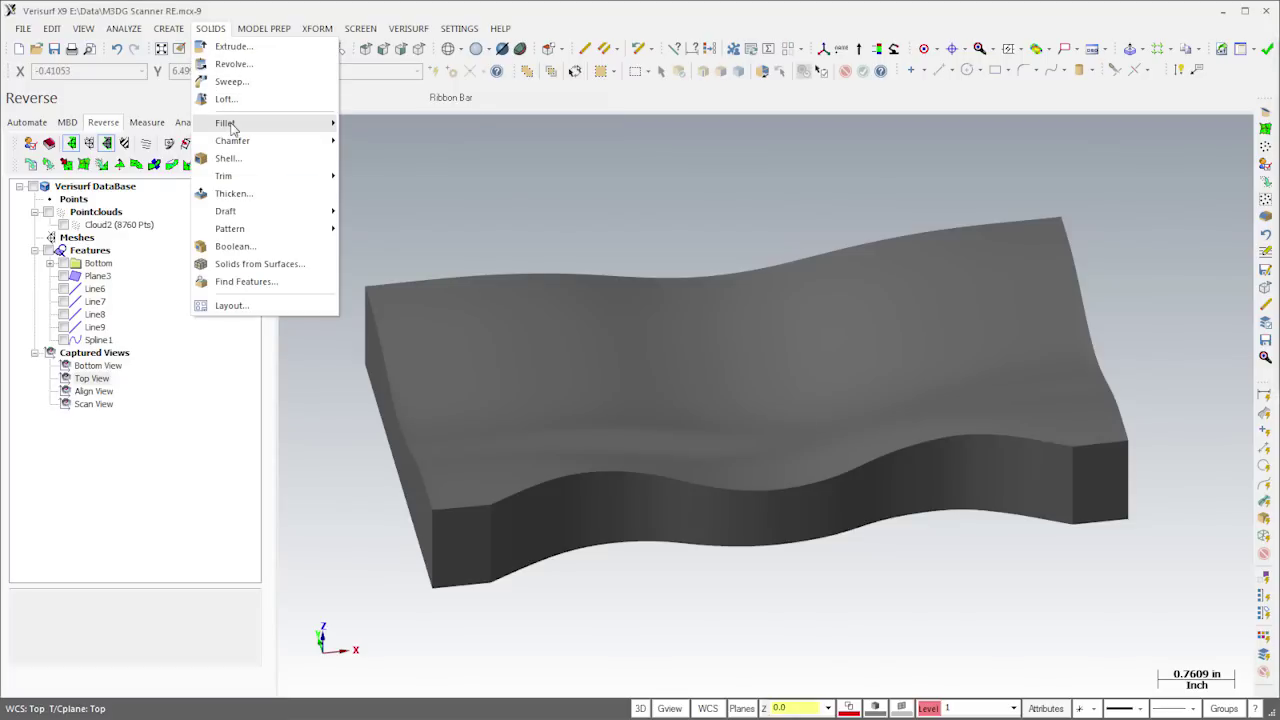
mouse_move(230, 122)
click(405, 123)
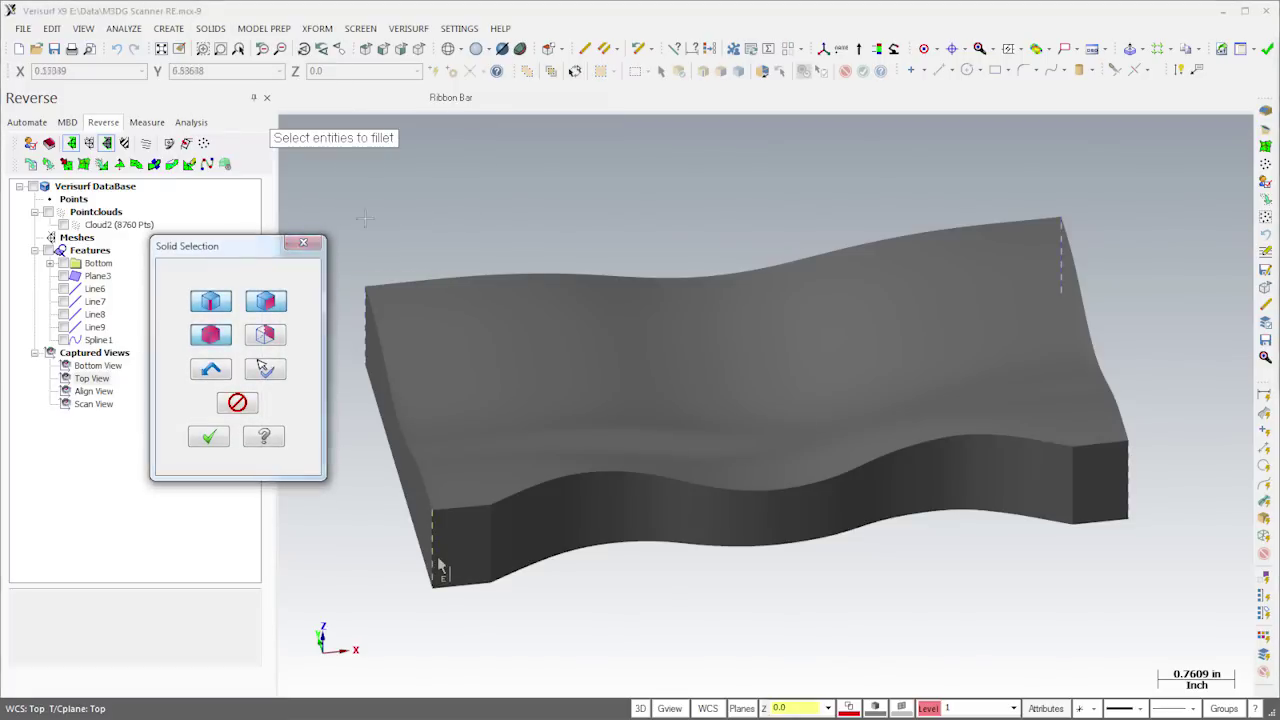
click(211, 437)
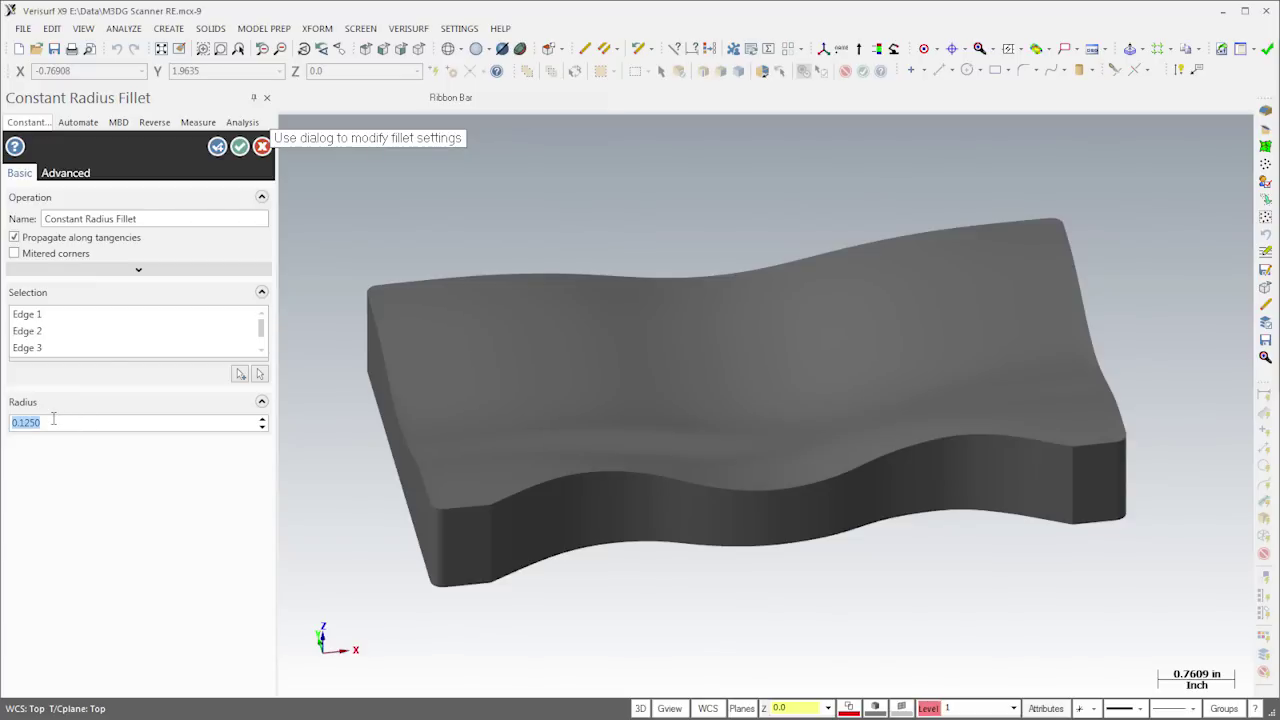
click(217, 148)
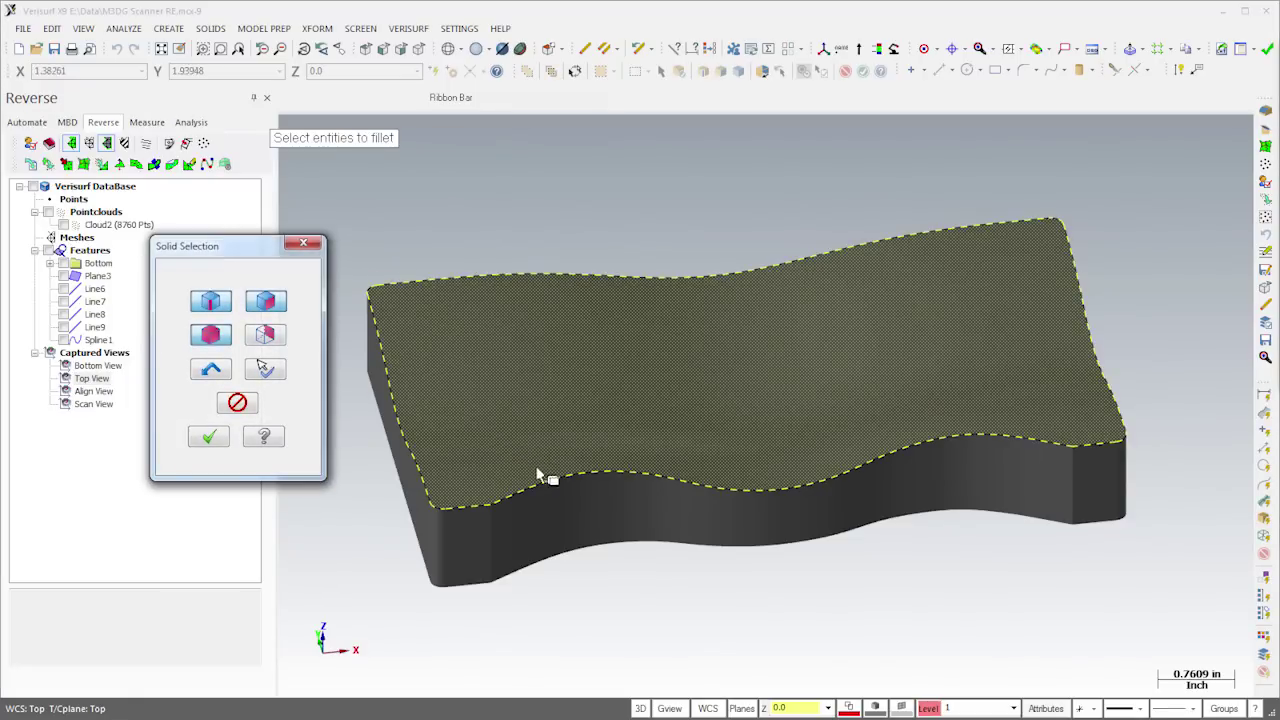
click(209, 437)
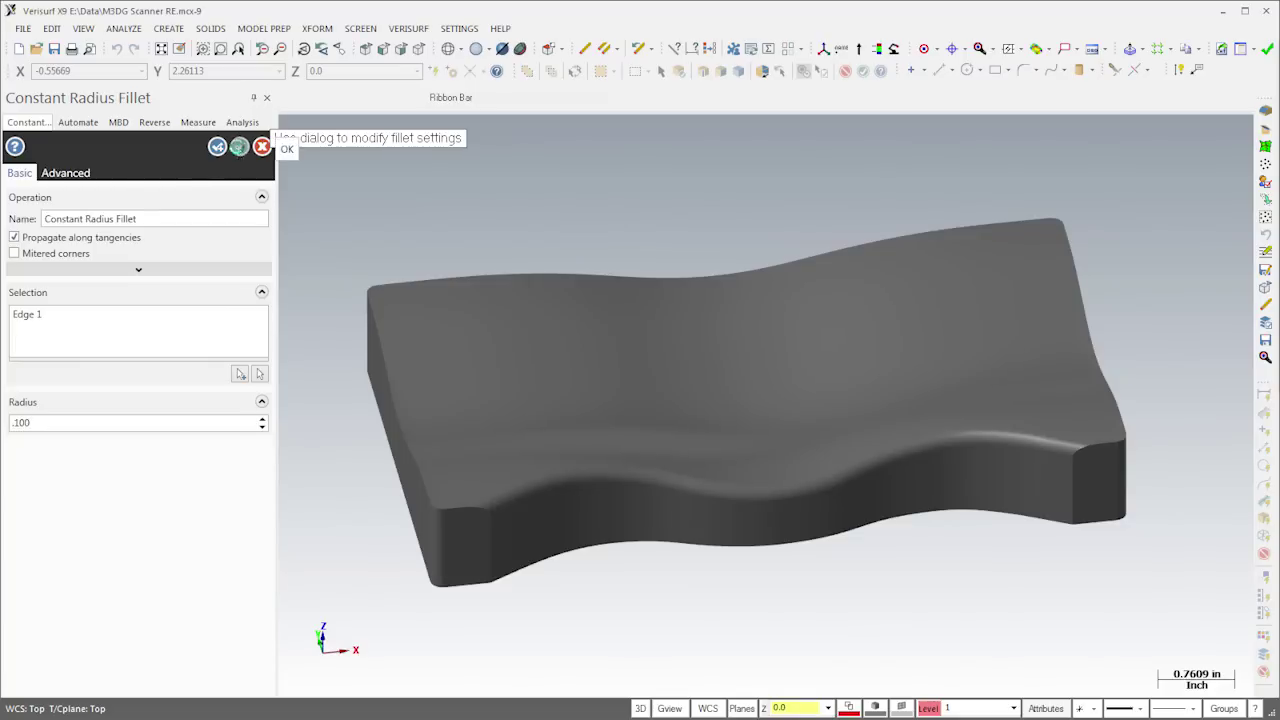
click(239, 147)
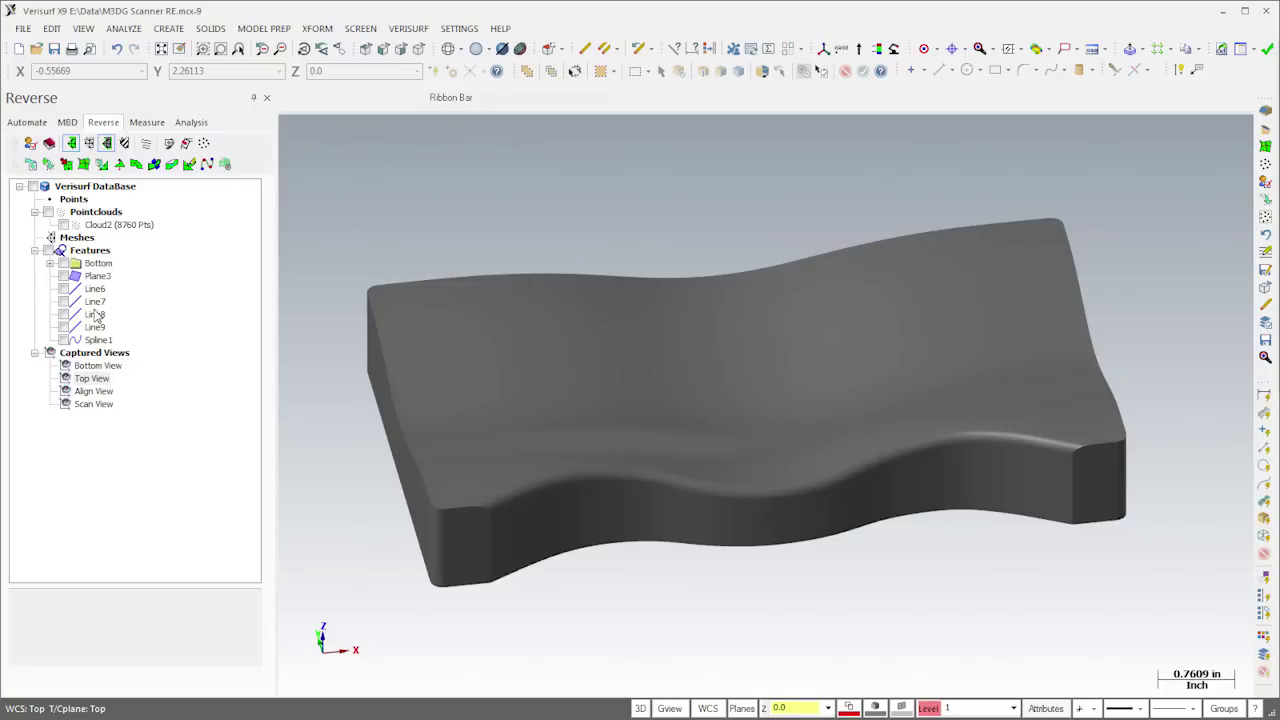
Extrude-cut the slot, triangular pocket and eight bolt-circle holes 0.375 in deep into the bottom face, and cut the ring groove and corner holes.
double_click(95, 366)
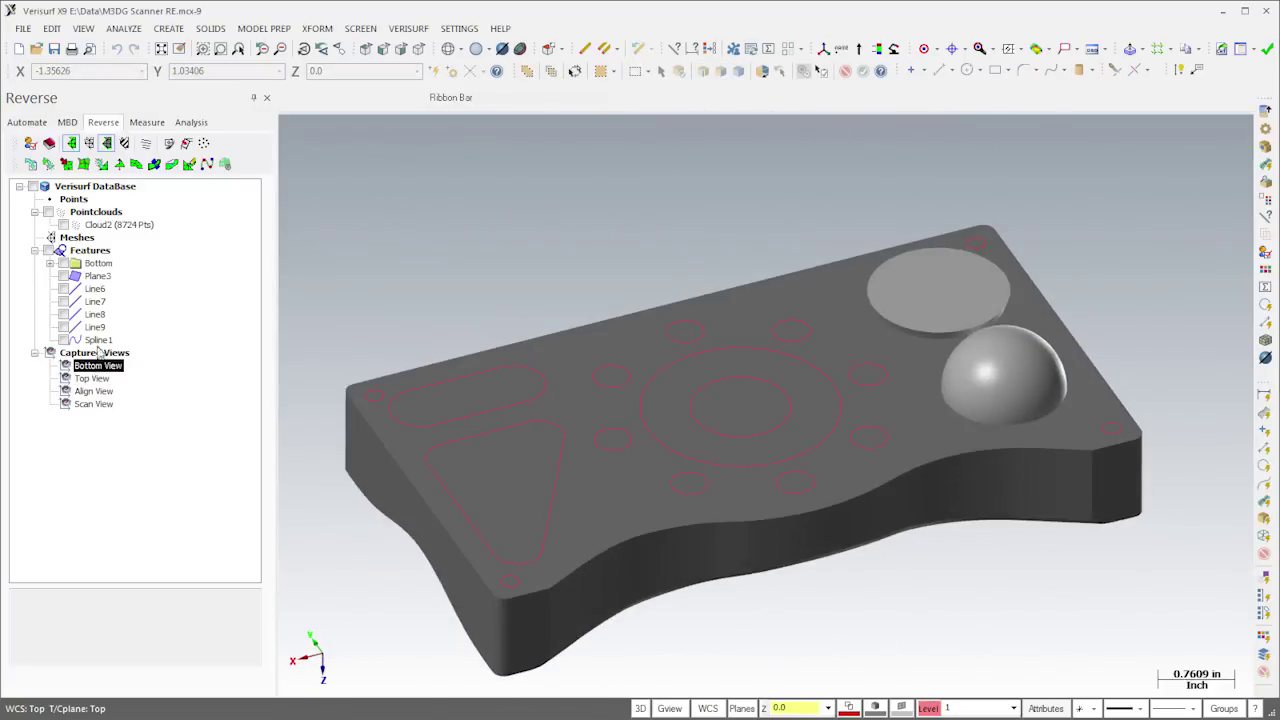
click(210, 28)
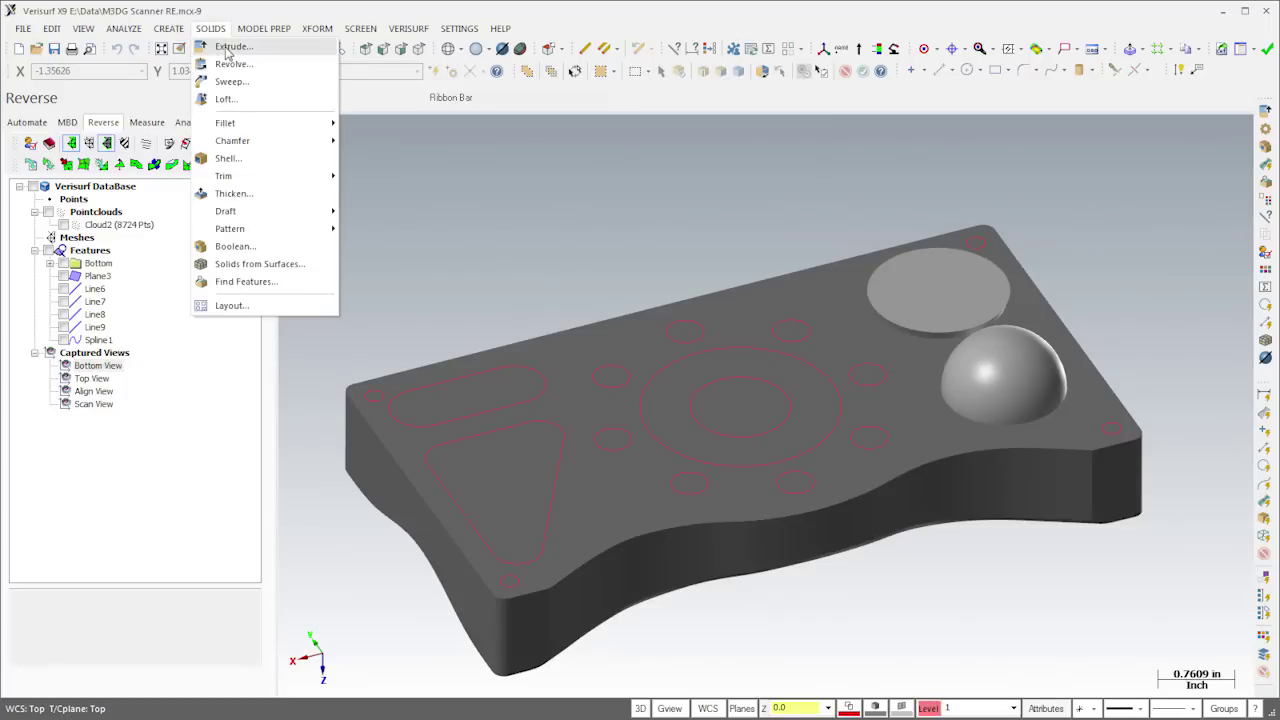
click(226, 44)
click(439, 385)
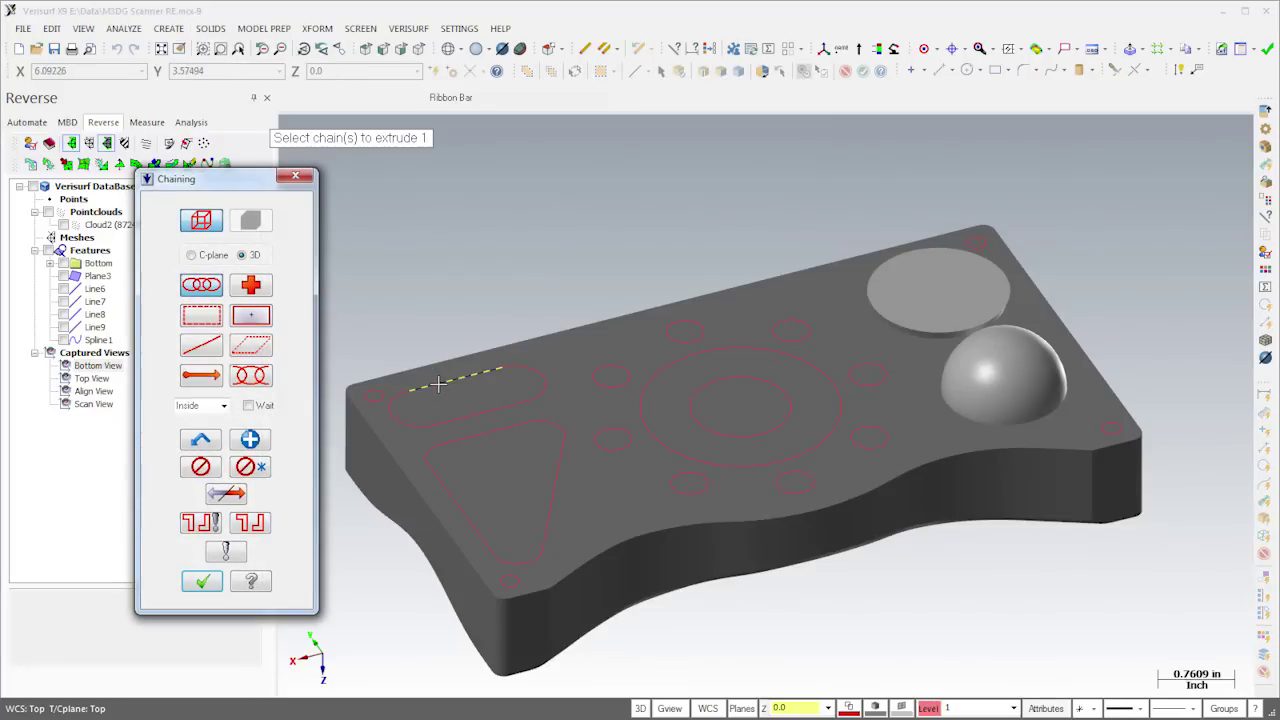
click(610, 374)
click(800, 330)
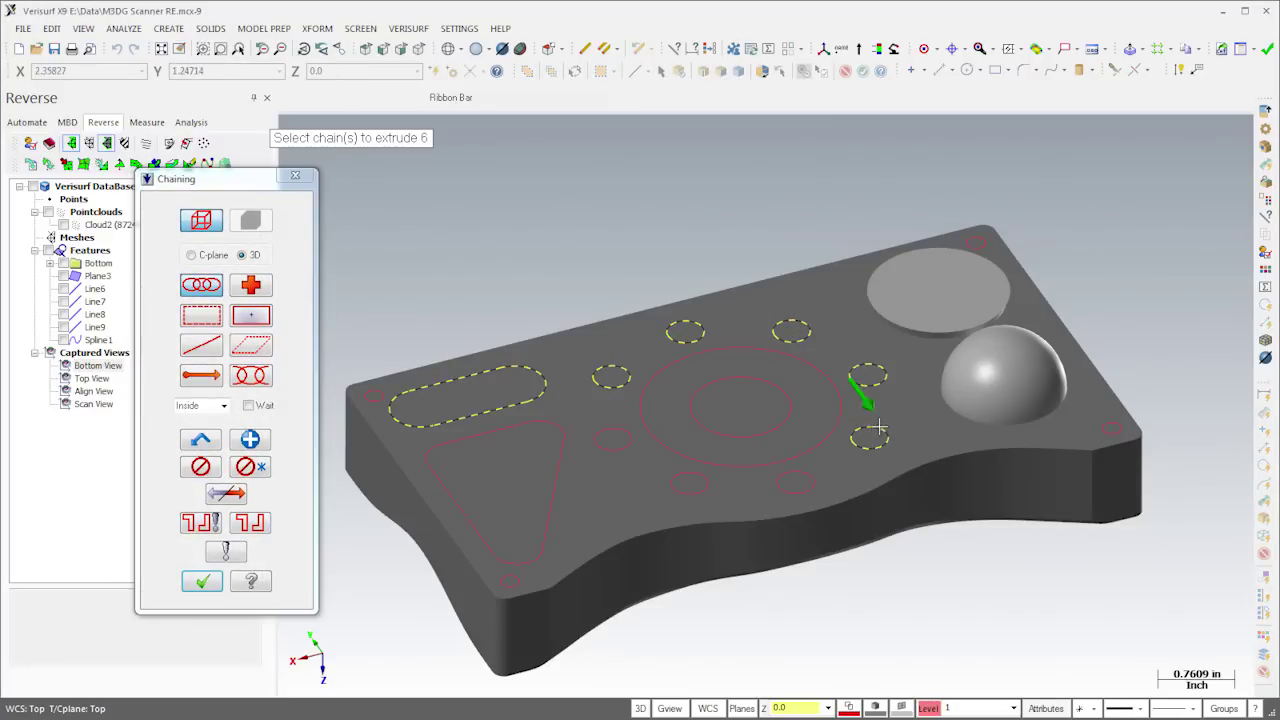
click(809, 486)
click(620, 444)
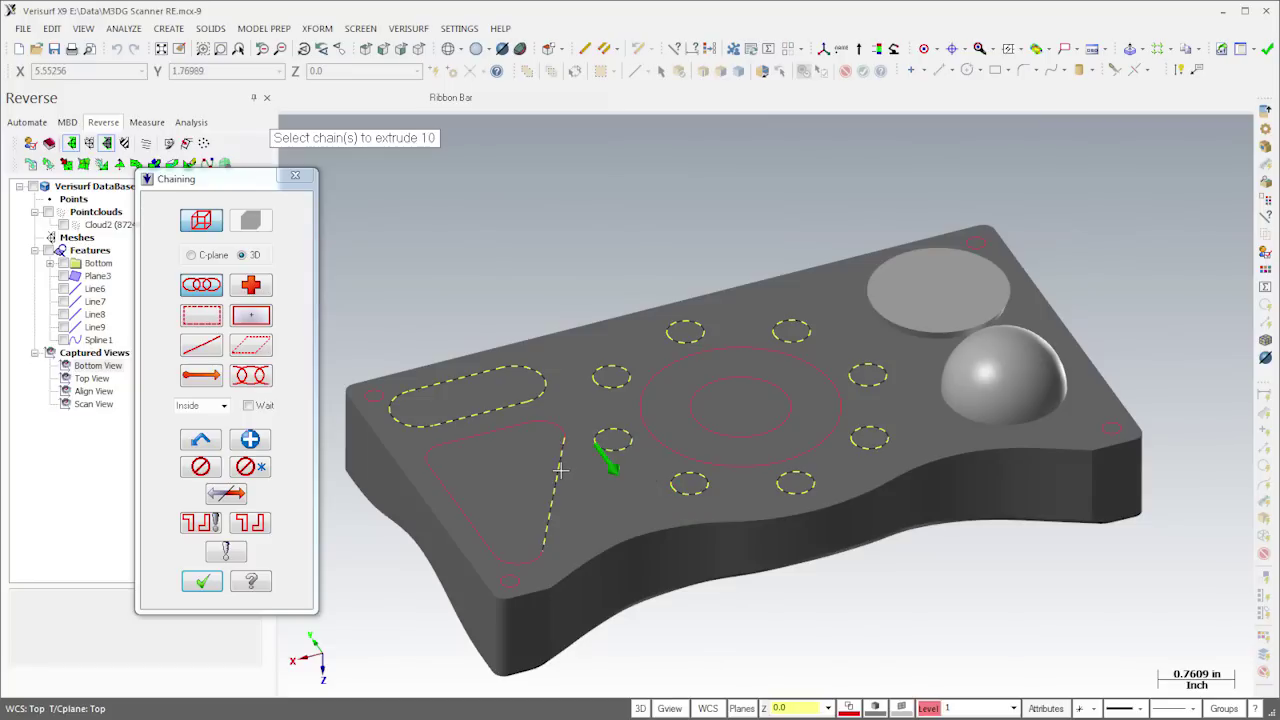
click(559, 448)
click(203, 583)
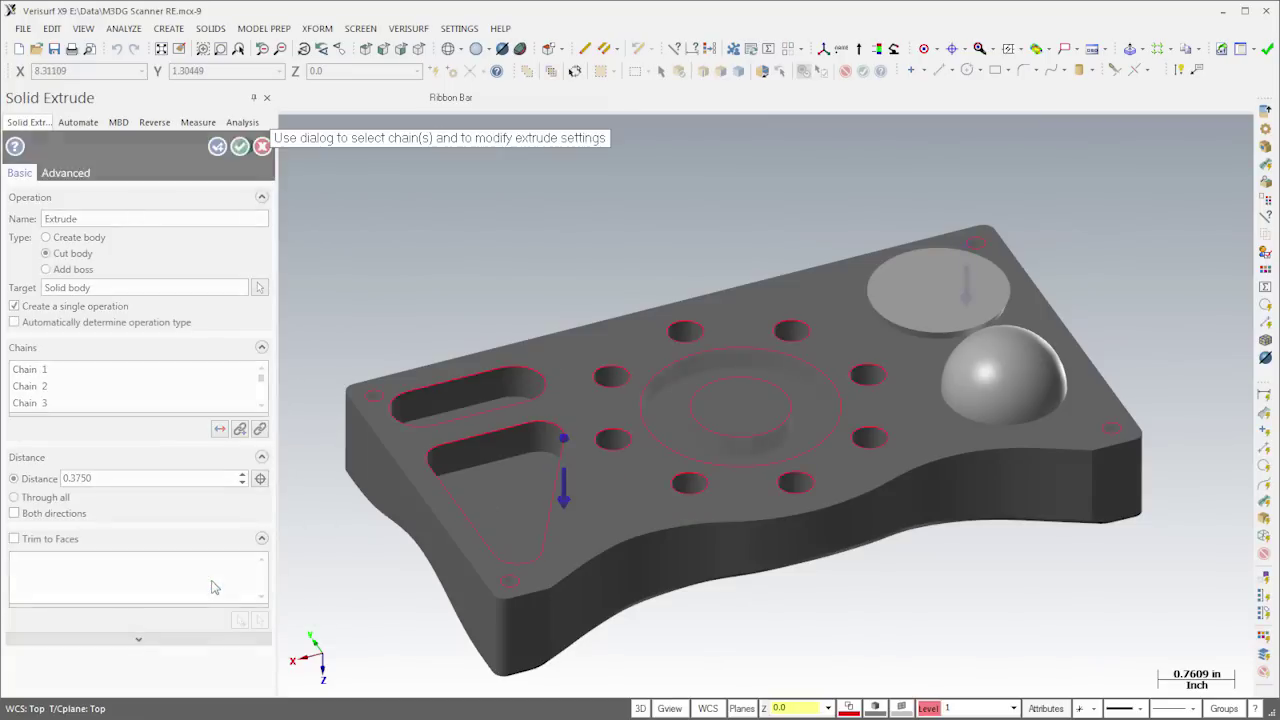
key(Return)
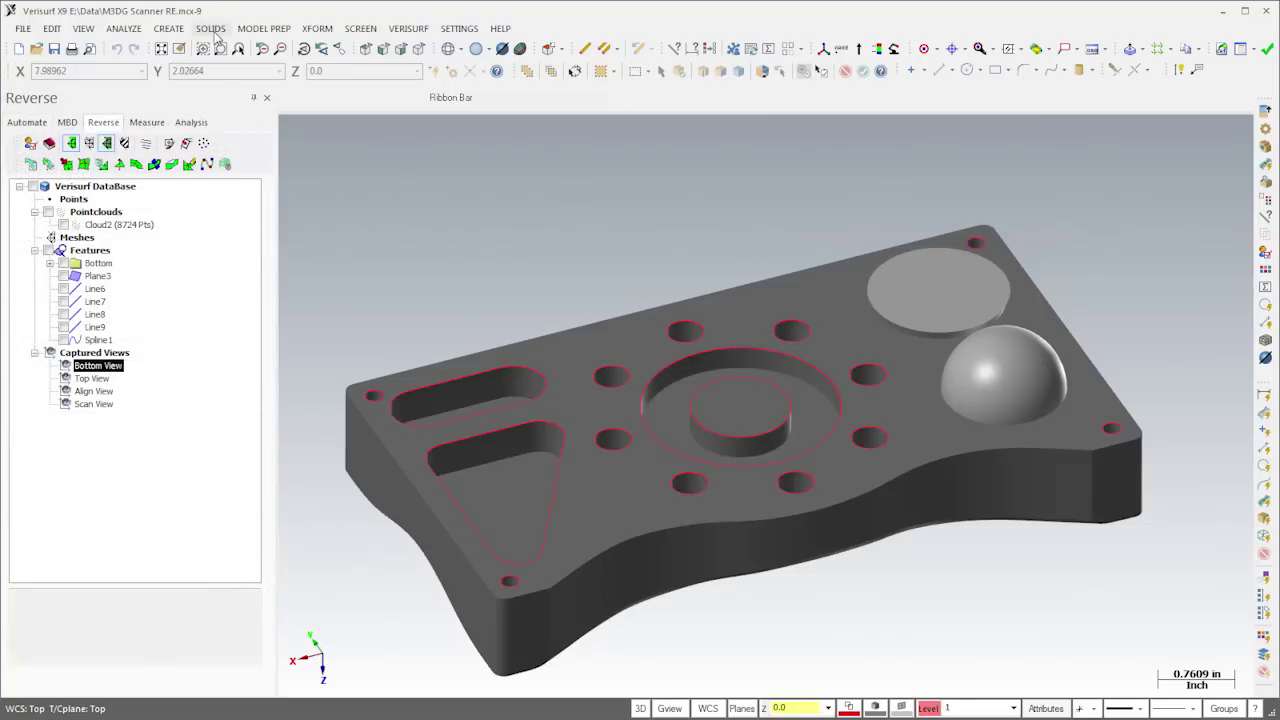
Subtract the tapered body and the sphere from the part with a Boolean Remove, and check the part from the top.
click(211, 28)
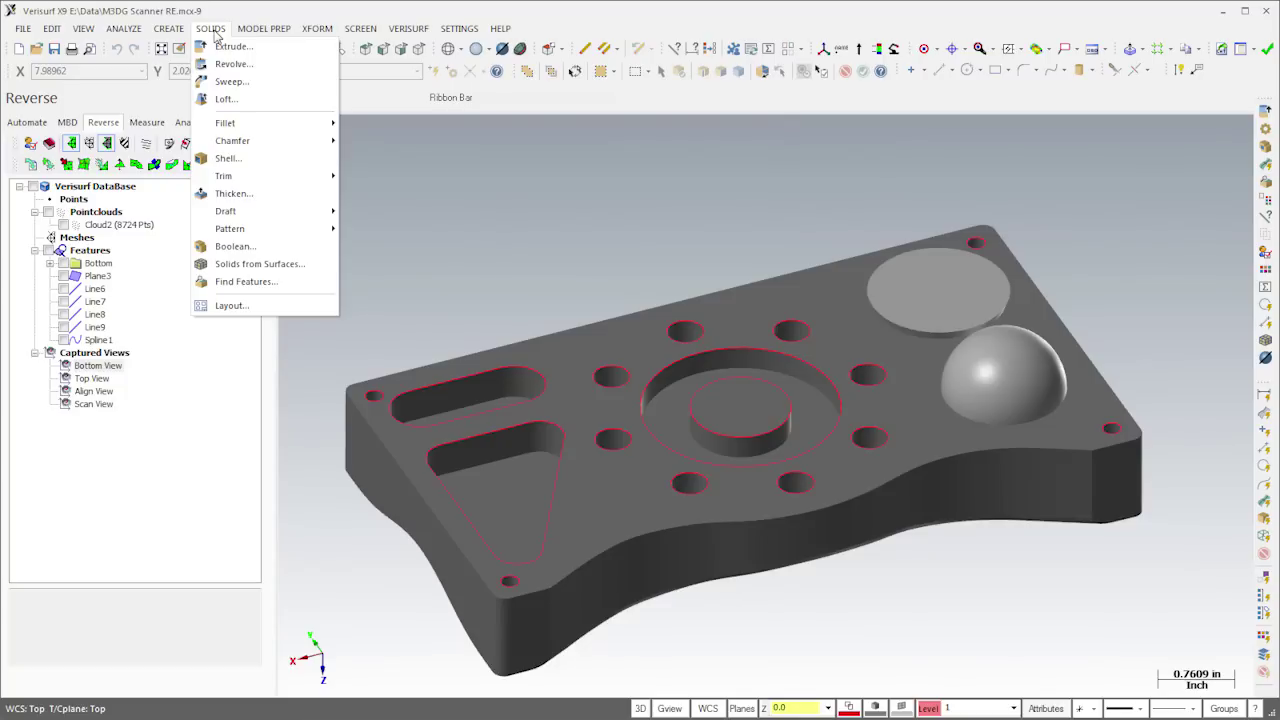
click(238, 248)
click(806, 296)
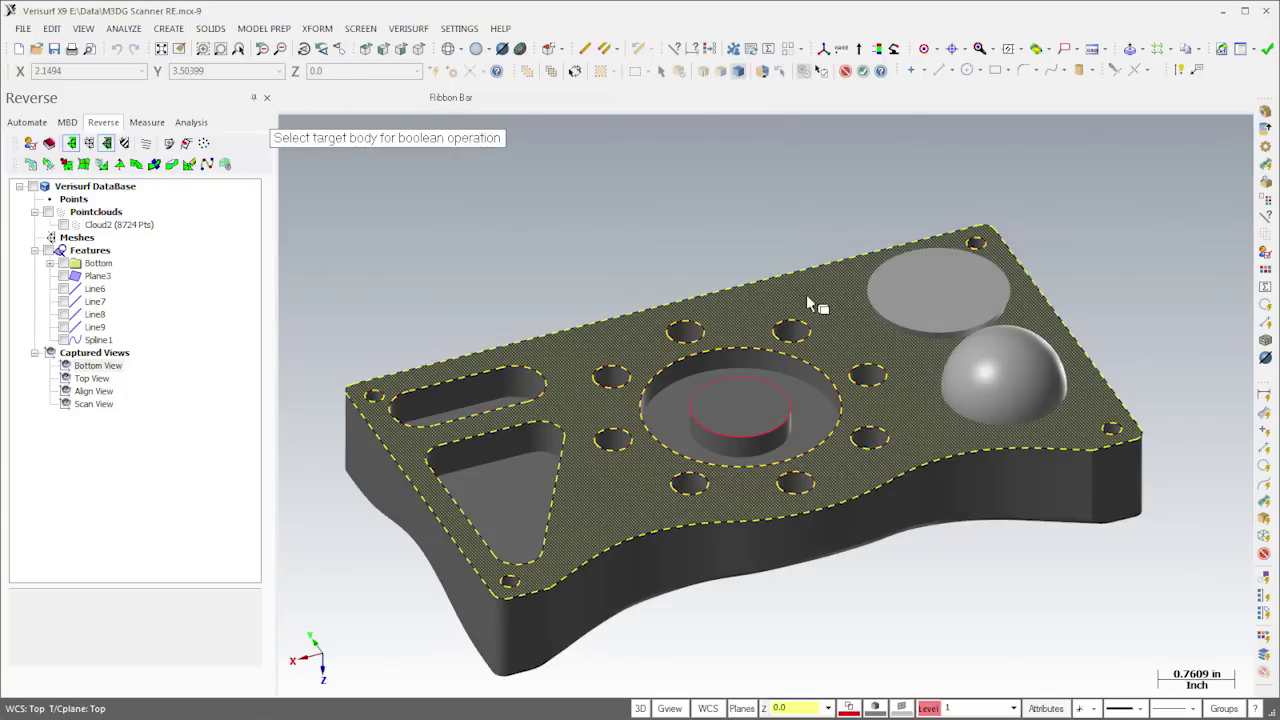
click(940, 335)
click(990, 378)
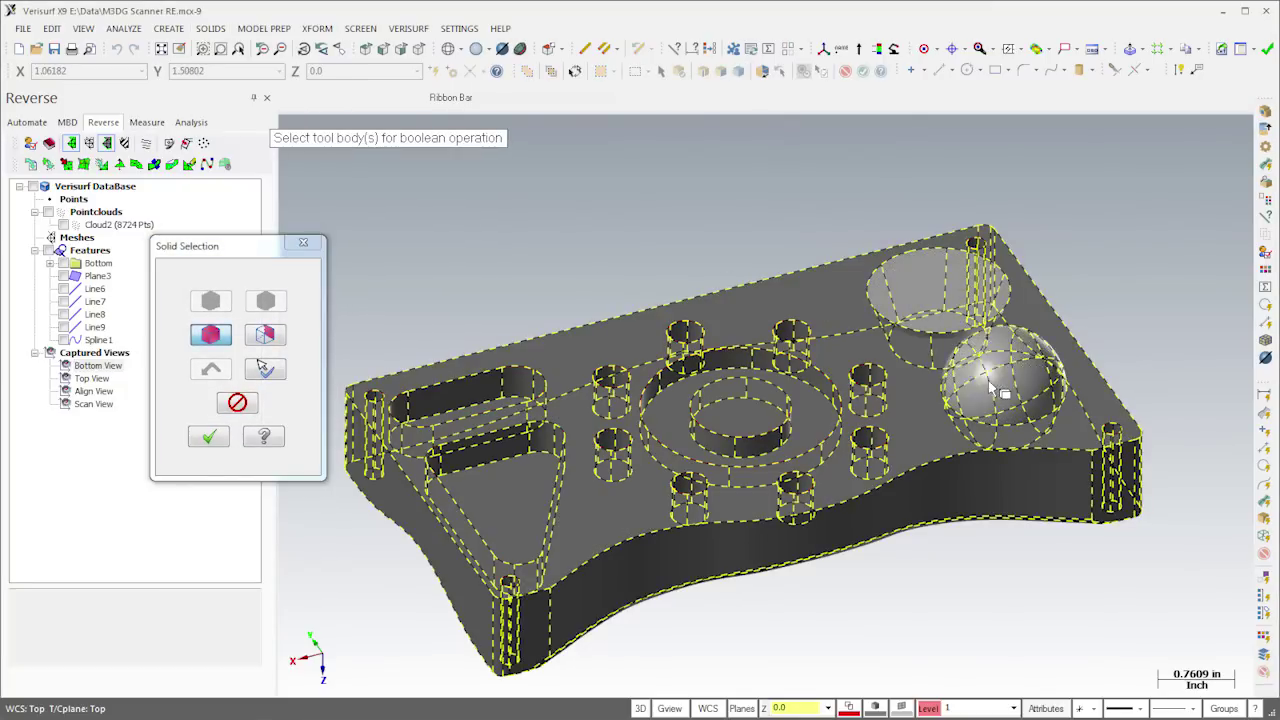
click(208, 437)
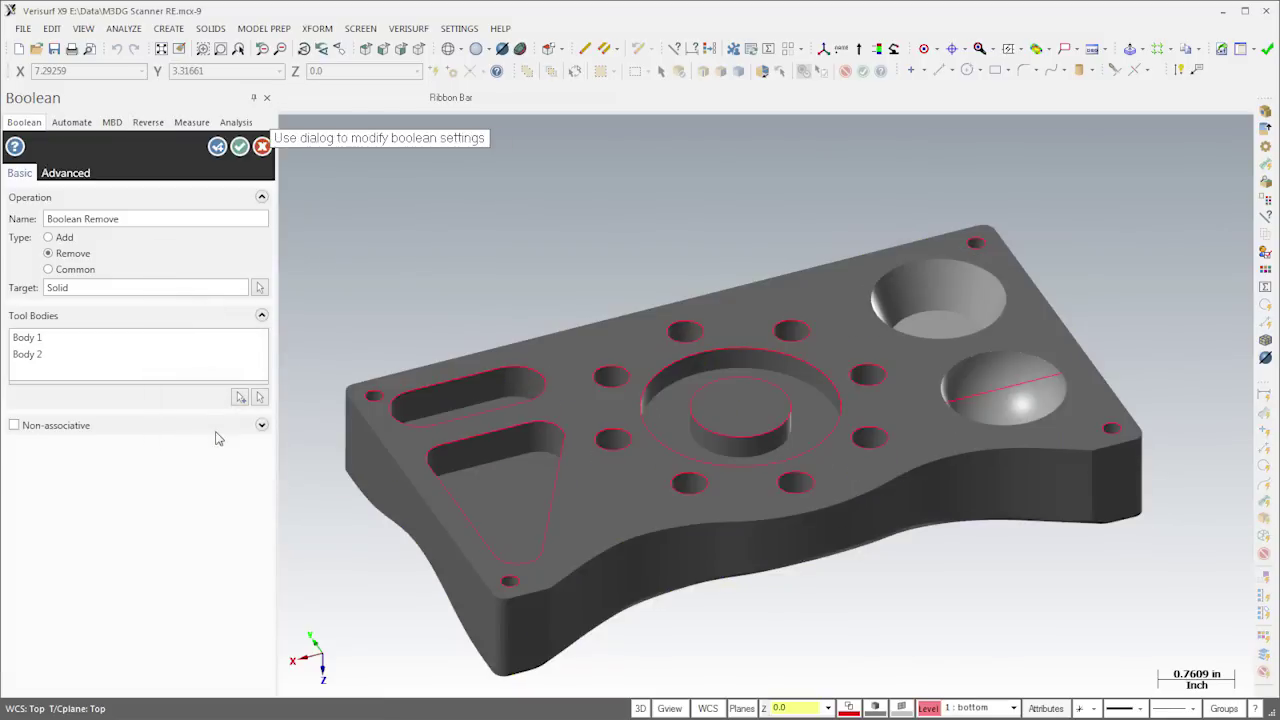
click(241, 149)
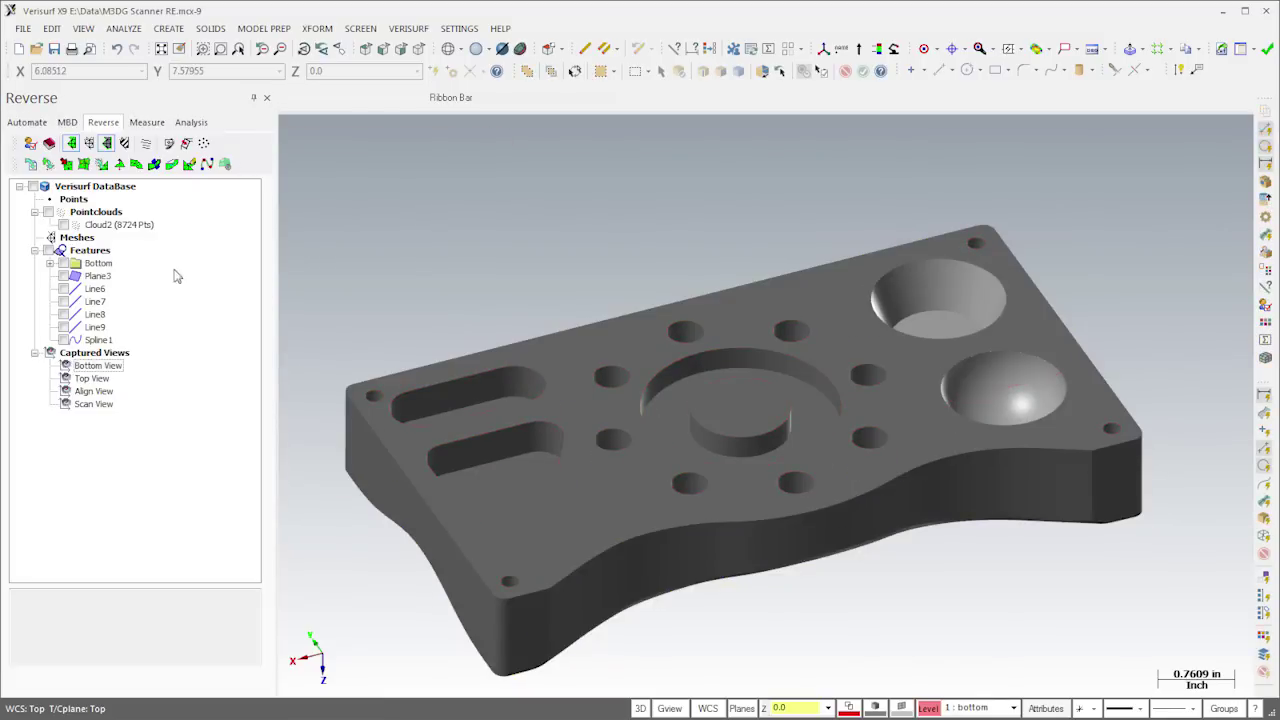
double_click(100, 369)
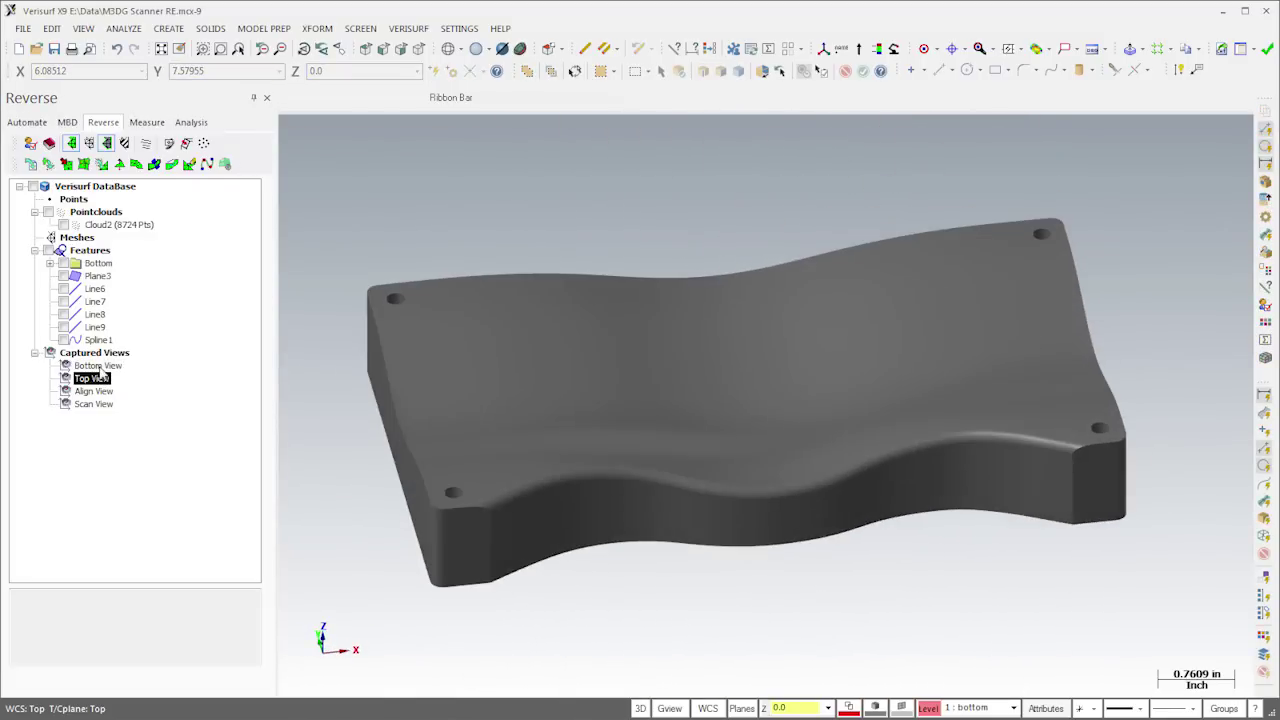
Push-Pull the faces of all eight bolt-circle holes on the bottom side by .187 in.
double_click(100, 366)
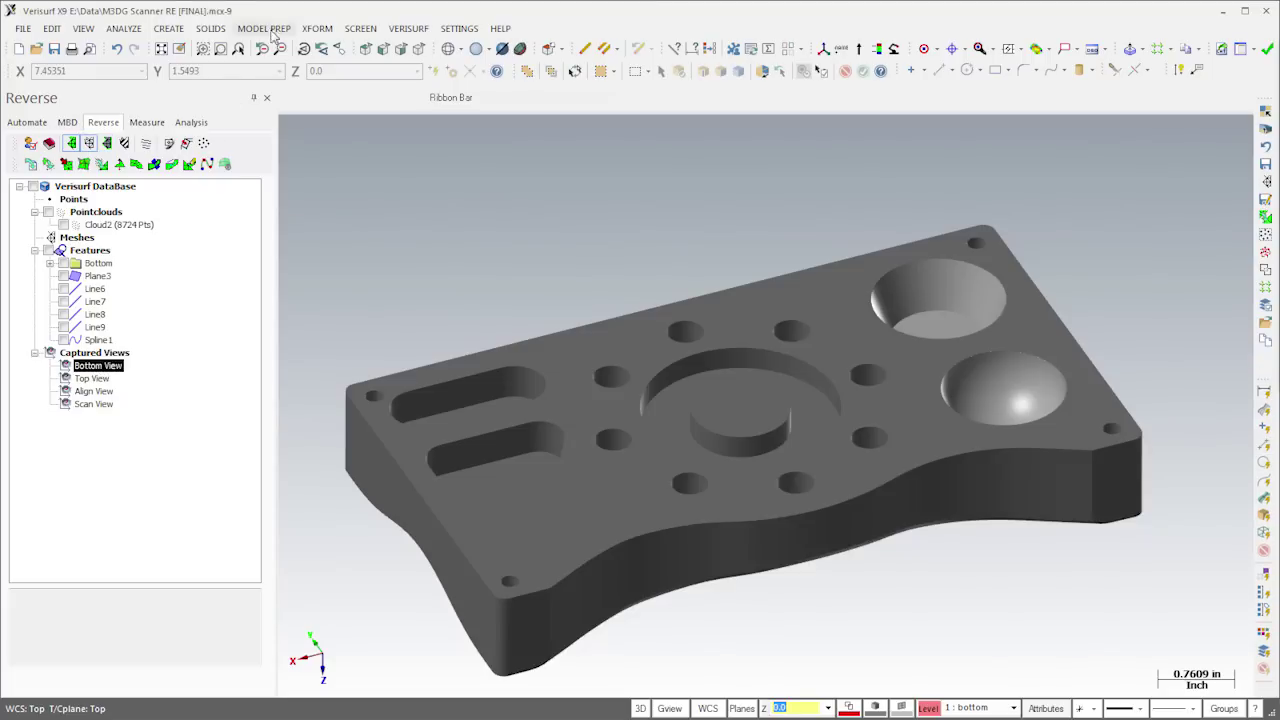
click(268, 29)
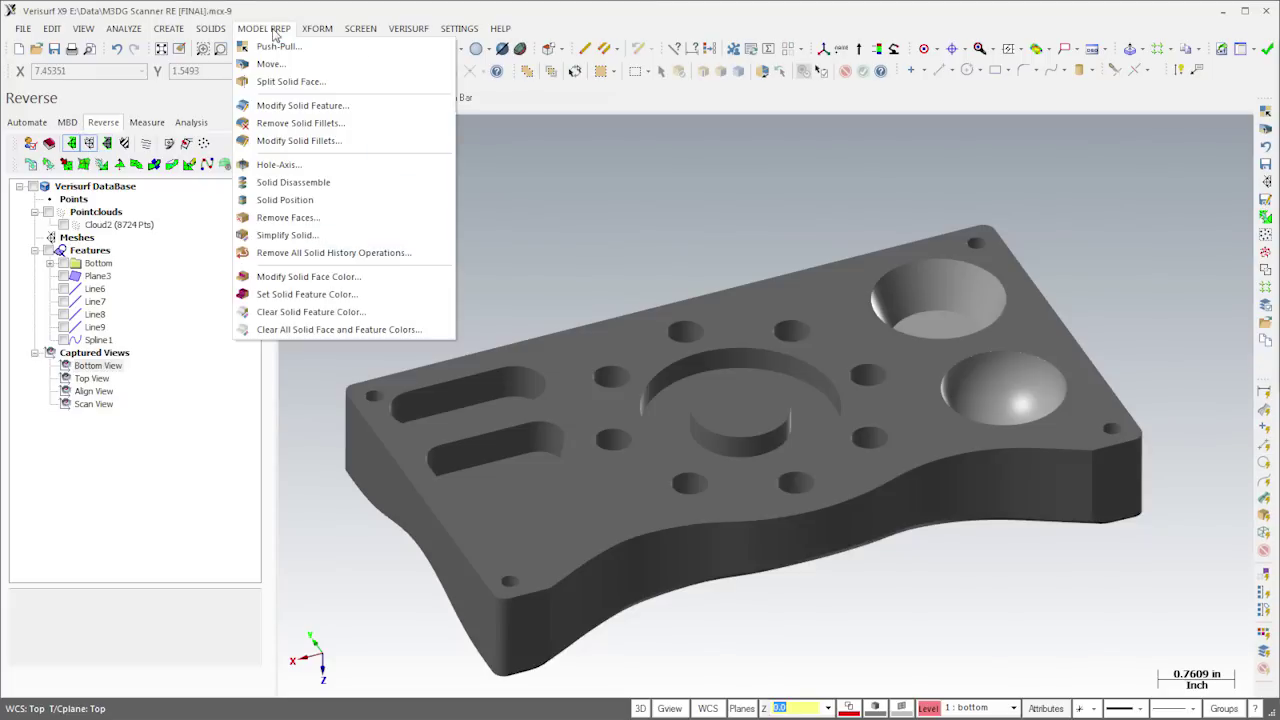
click(326, 65)
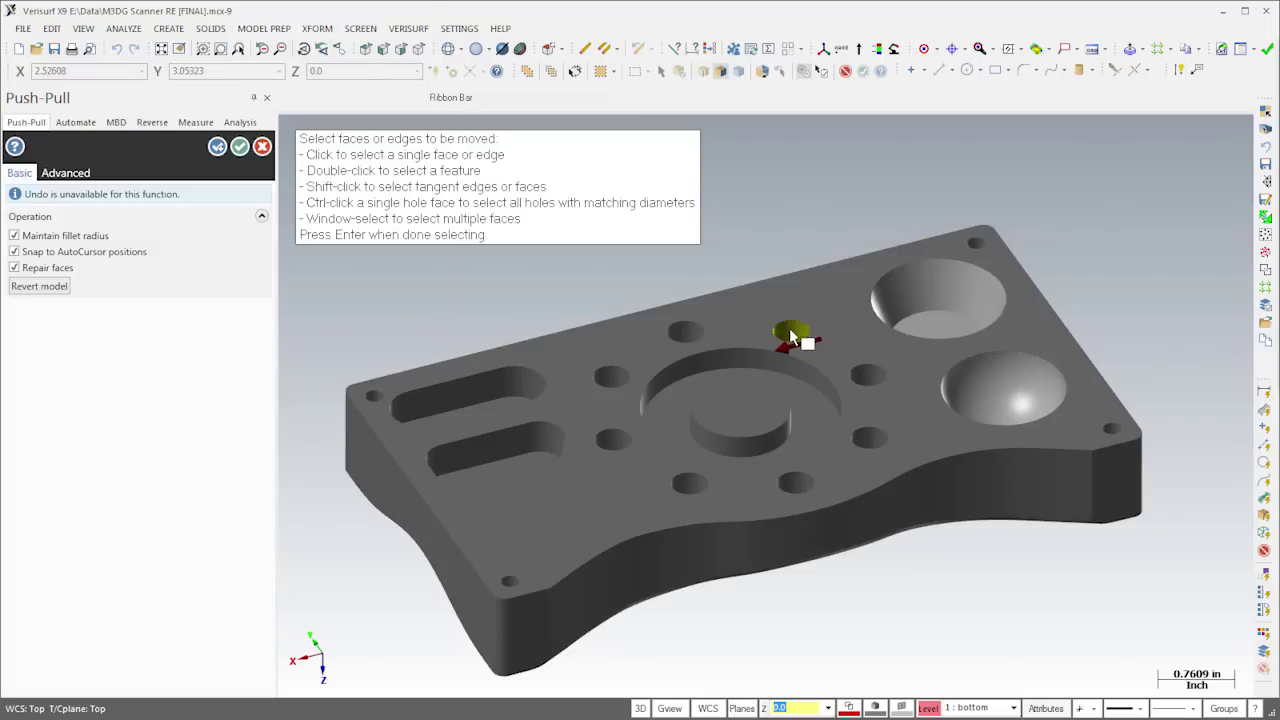
click(791, 335)
click(866, 376)
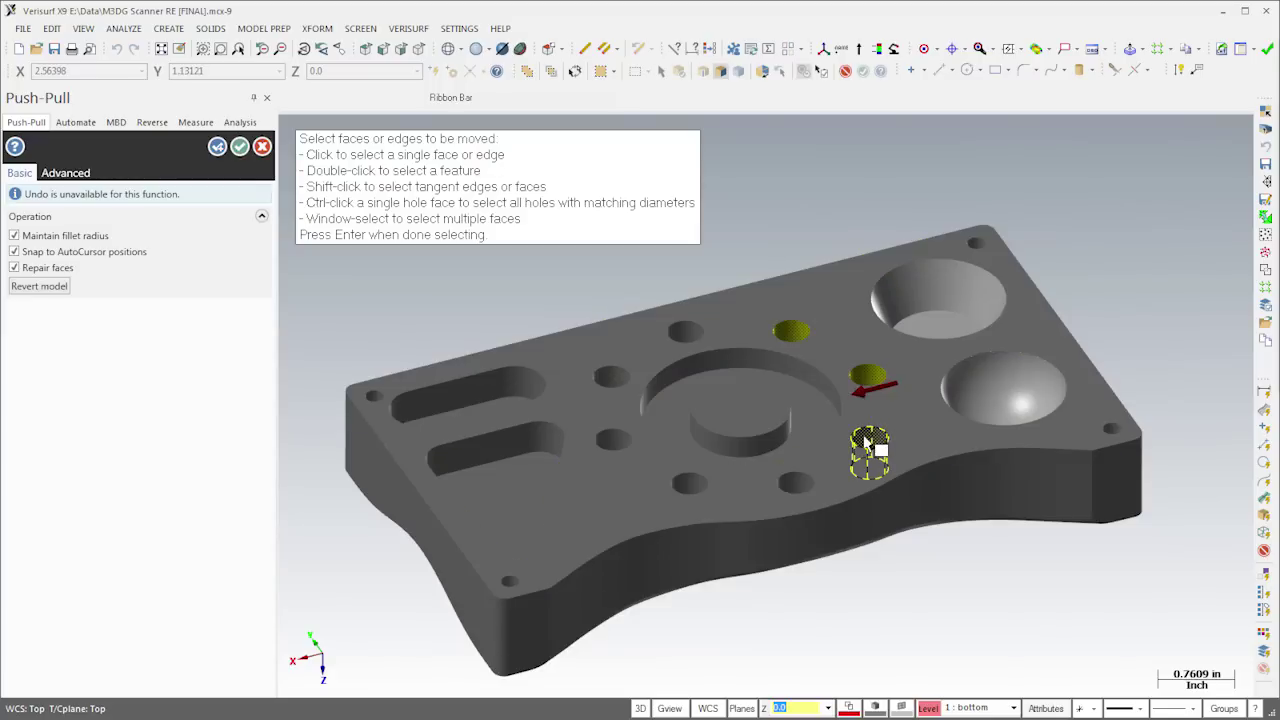
click(868, 443)
click(793, 485)
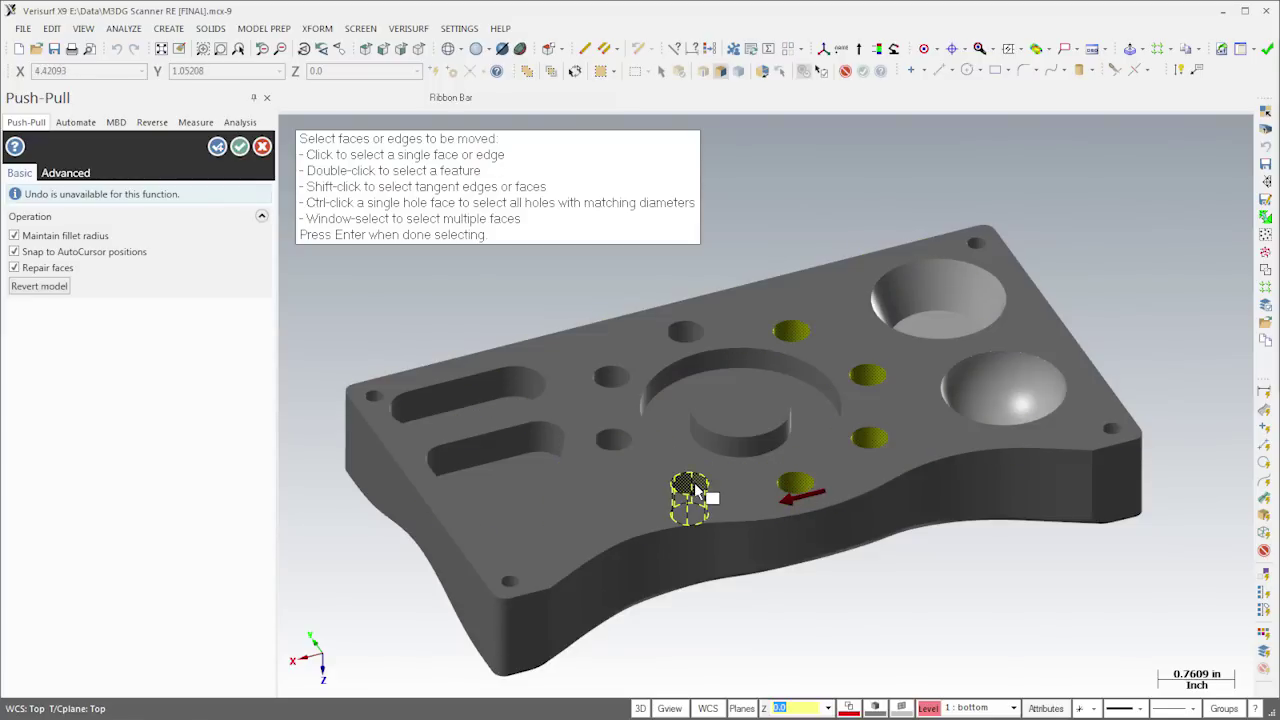
click(690, 488)
click(611, 440)
click(610, 378)
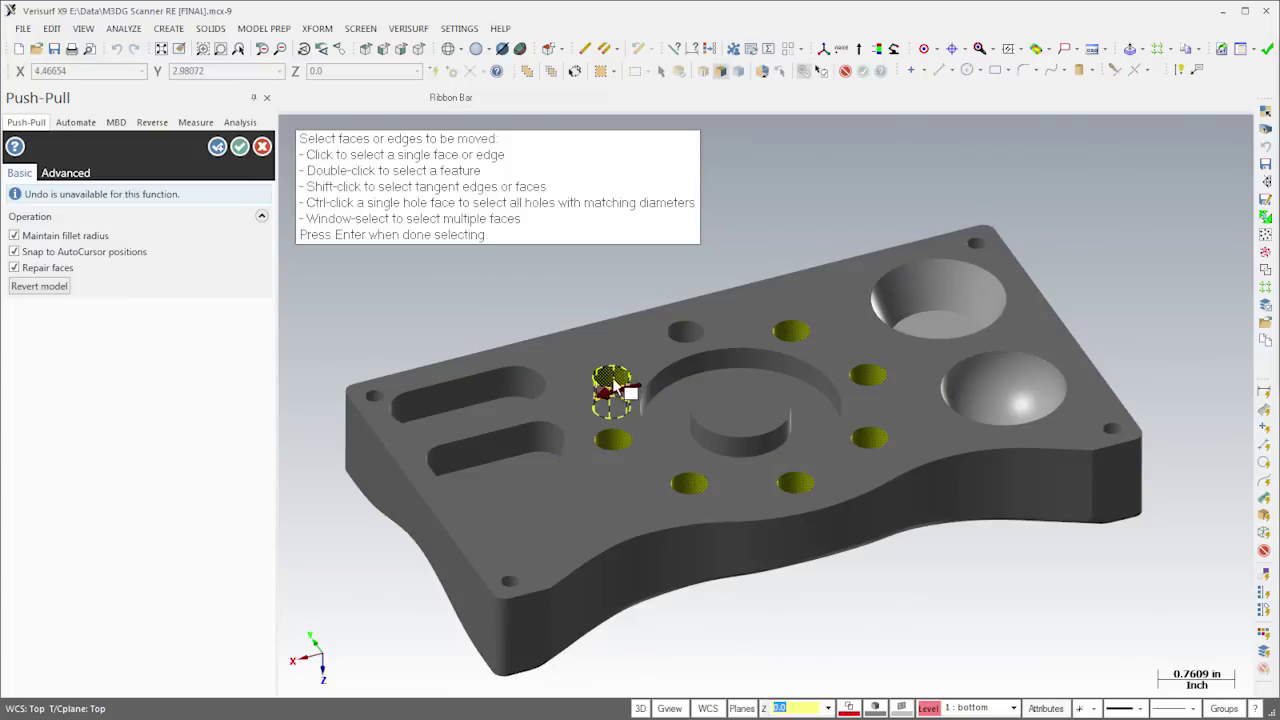
click(687, 345)
key(Return)
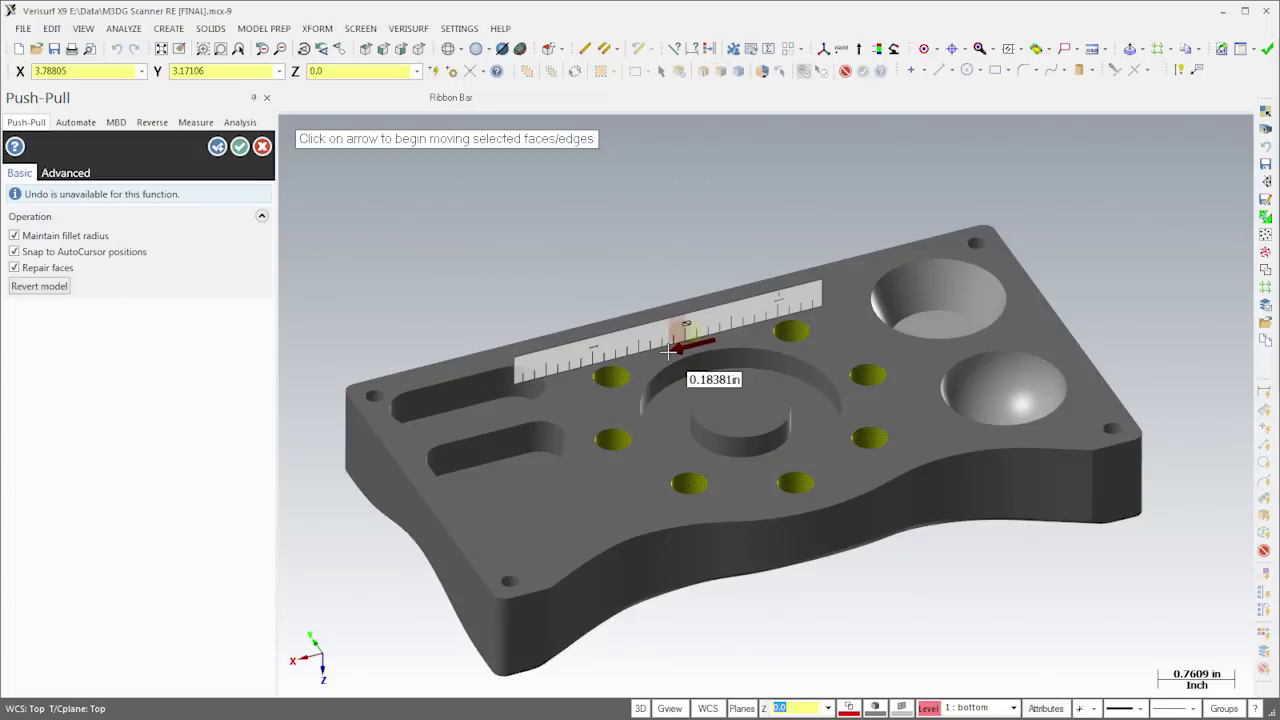
text(.187)
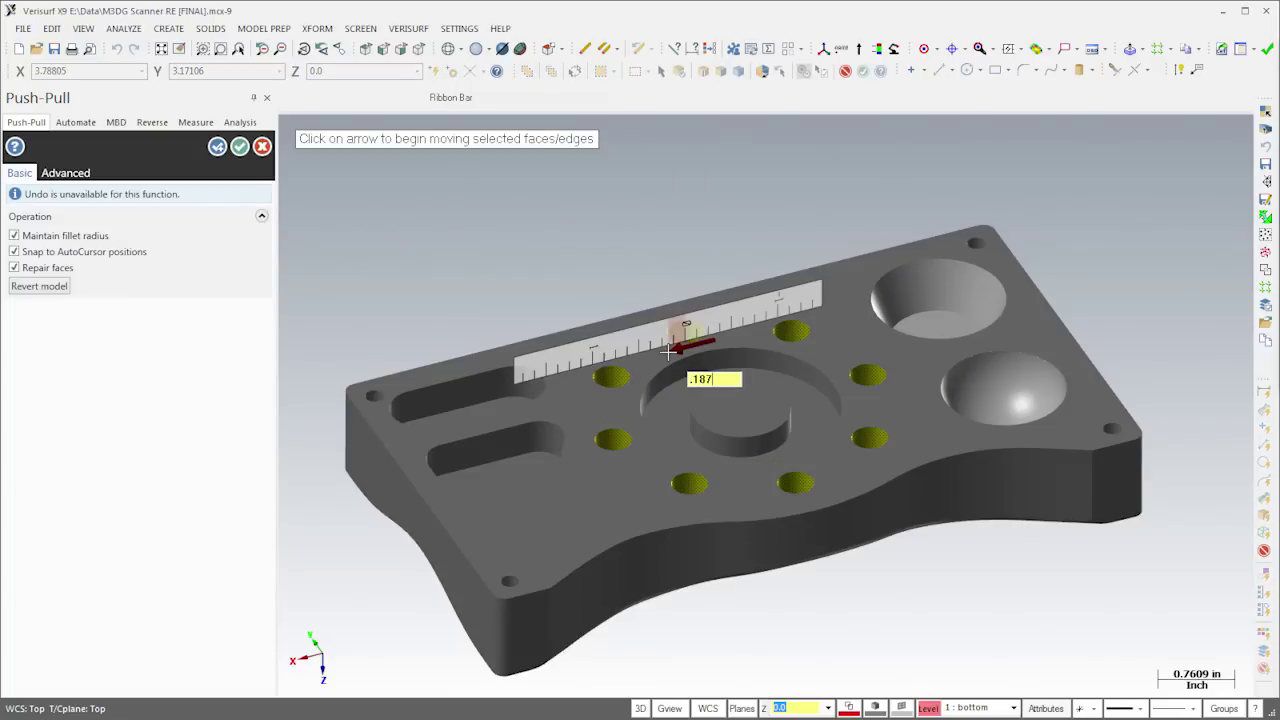
key(Return)
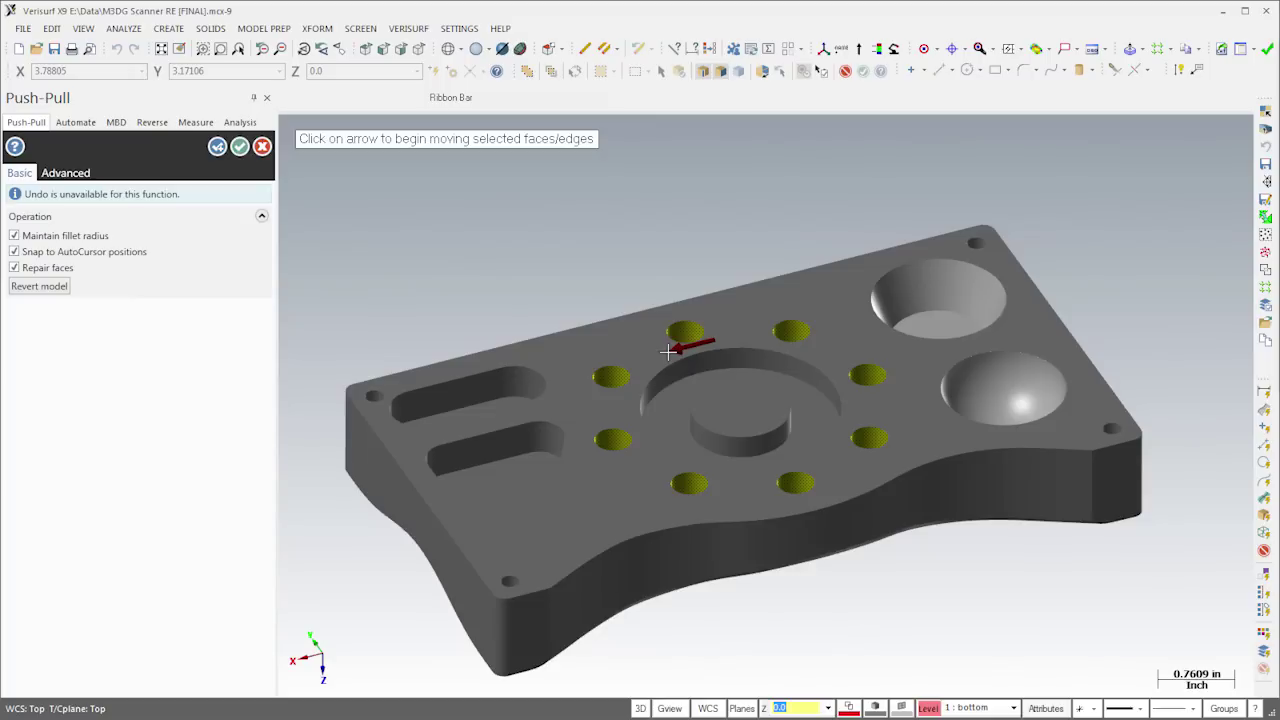
click(672, 349)
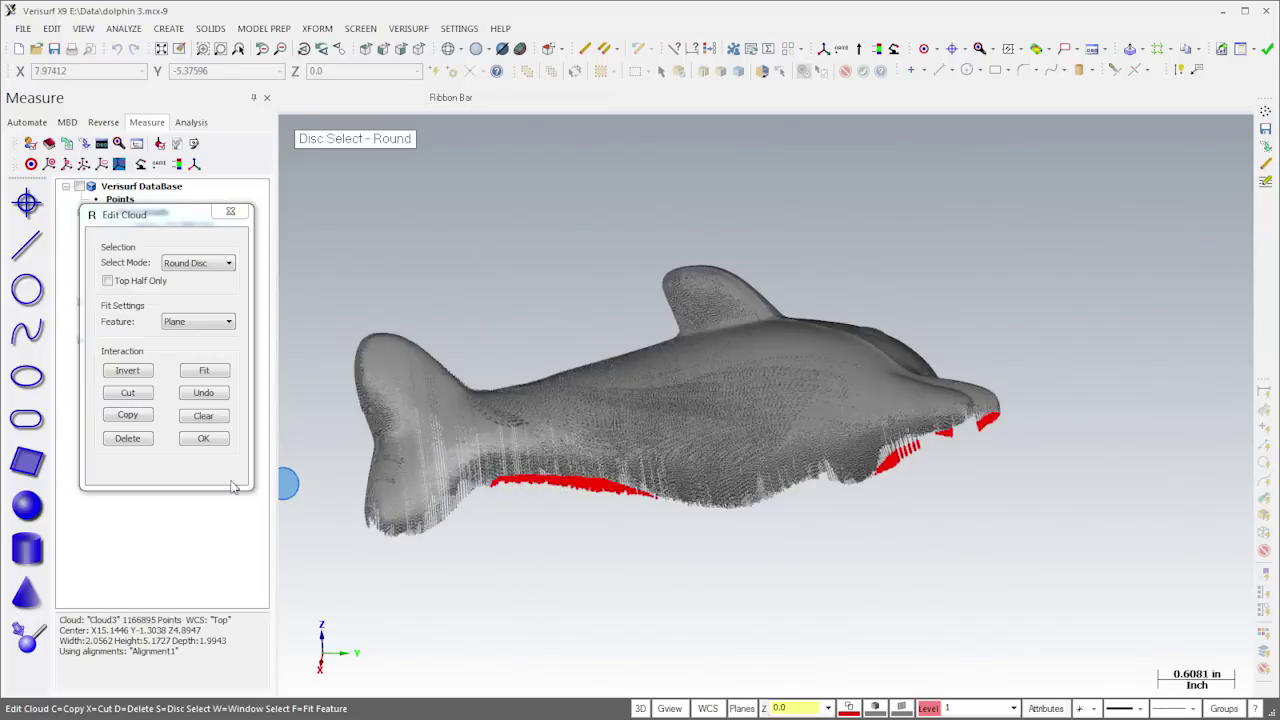
Delete the selected stray points from Cloud3, and filter all three clouds by a minimum distance of 0.0250 with averaged points.
click(142, 442)
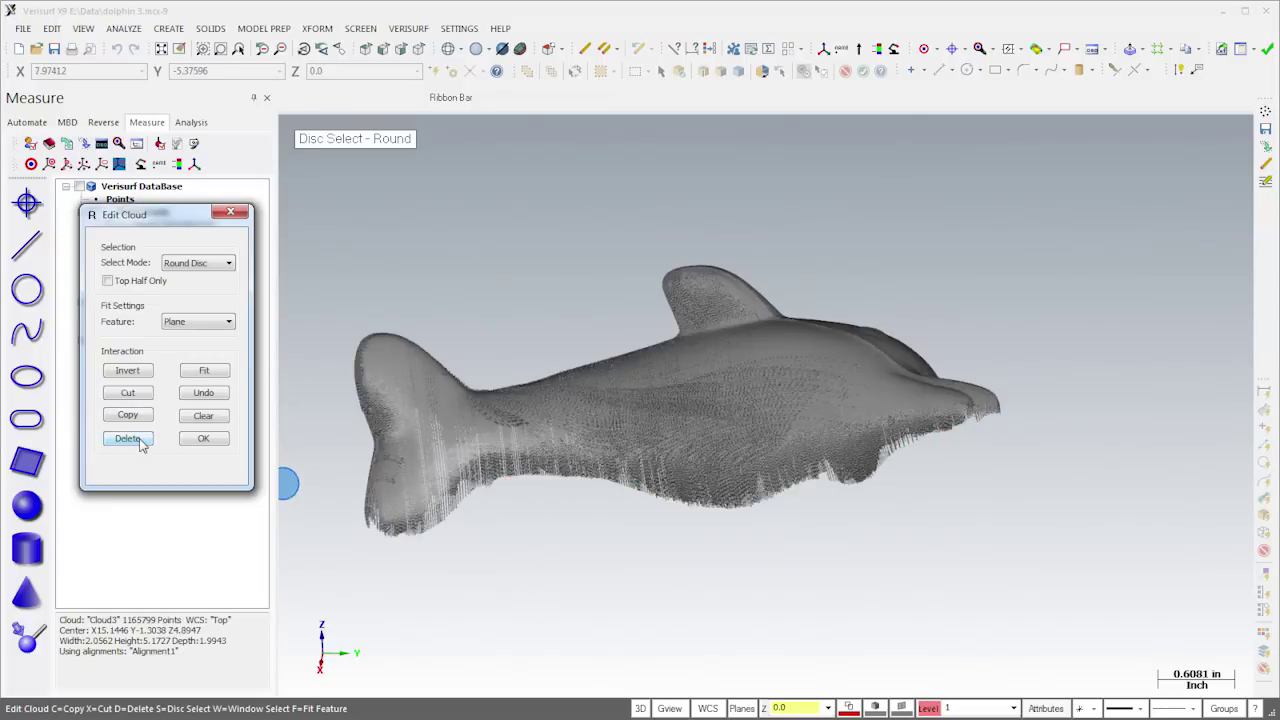
key(Return)
right_click(155, 214)
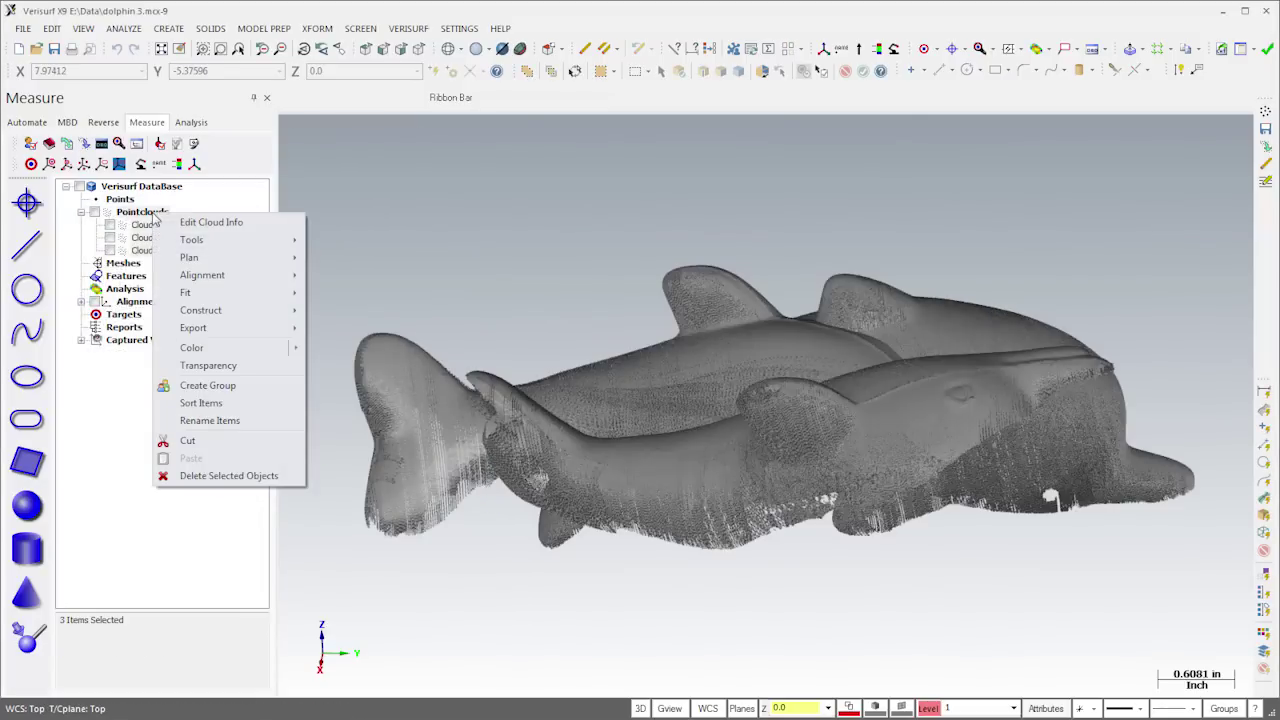
mouse_move(229, 240)
click(345, 294)
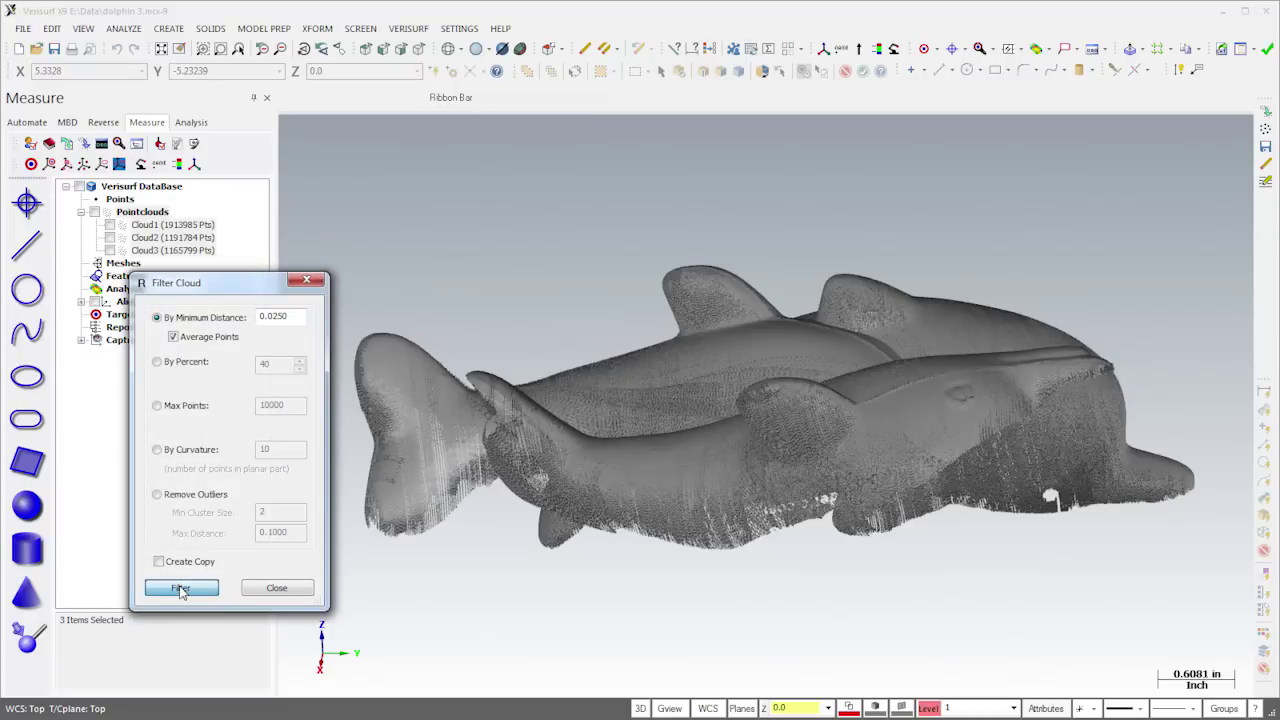
click(180, 589)
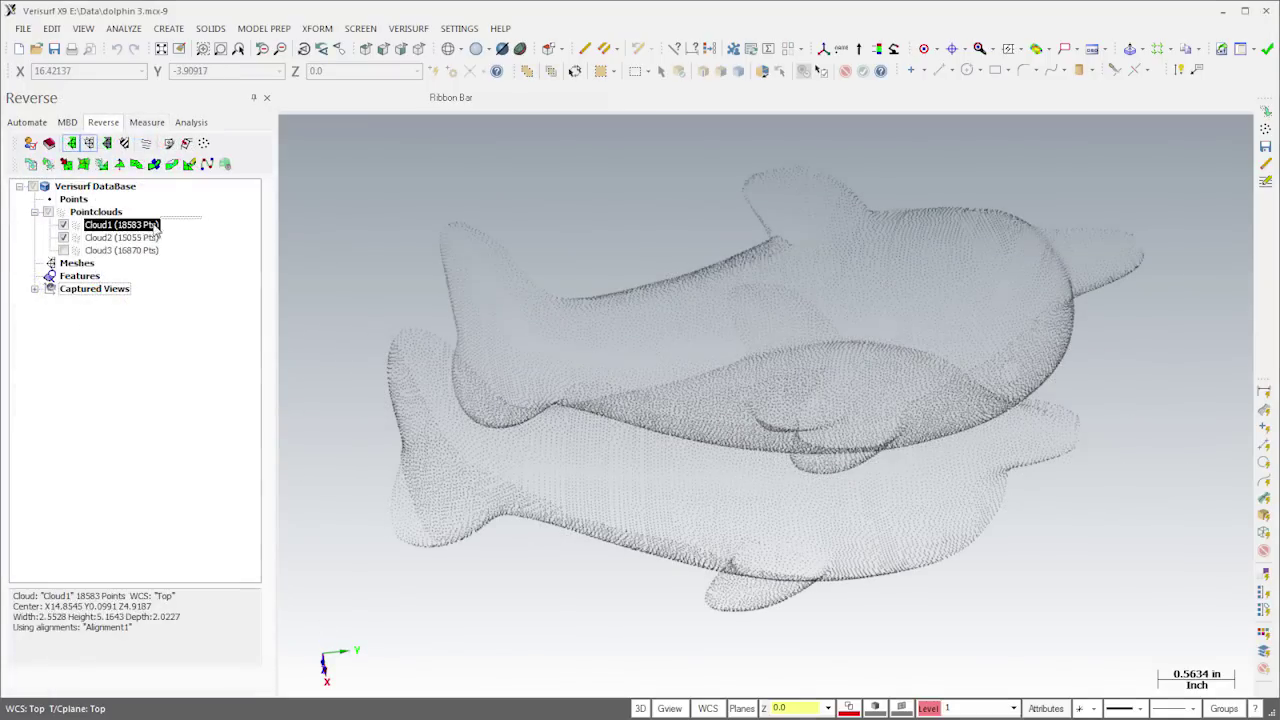
Register Cloud1 and Cloud2 with start distance 1, end distance 0.5 and residual tolerance 0.001, pairing matching tail and fin points.
ctrl+click(148, 238)
right_click(148, 238)
click(185, 265)
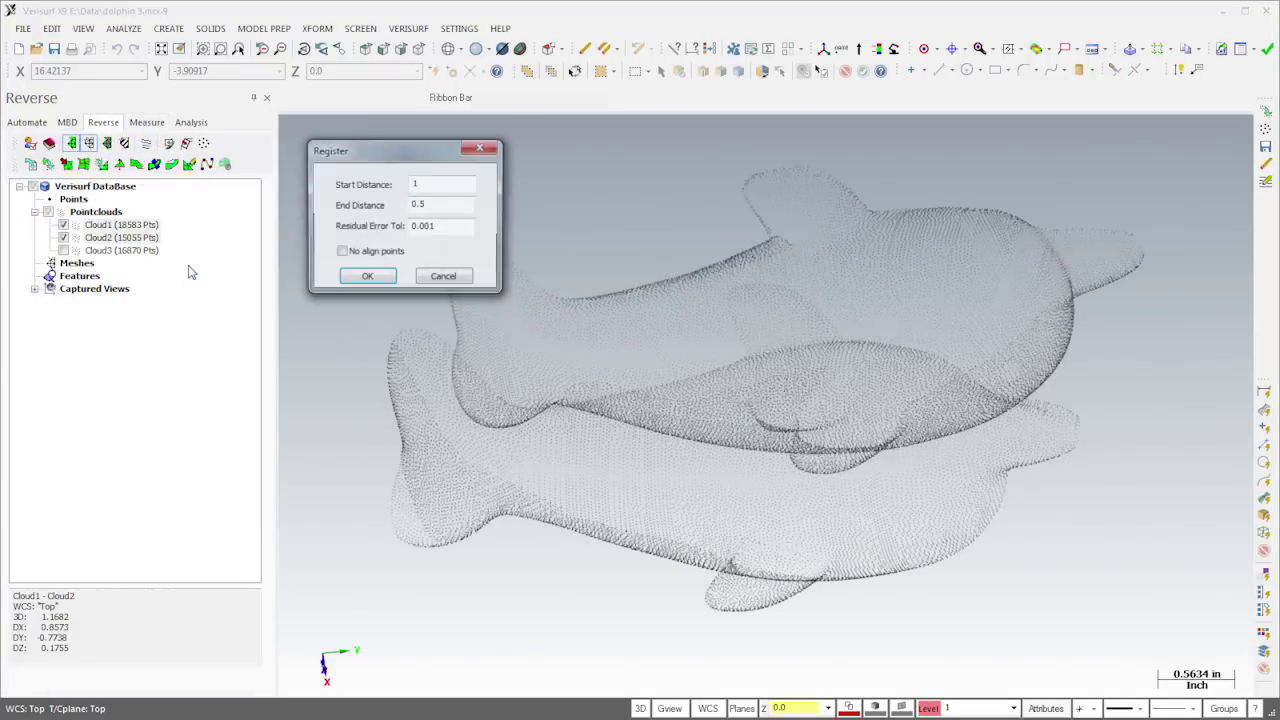
click(365, 278)
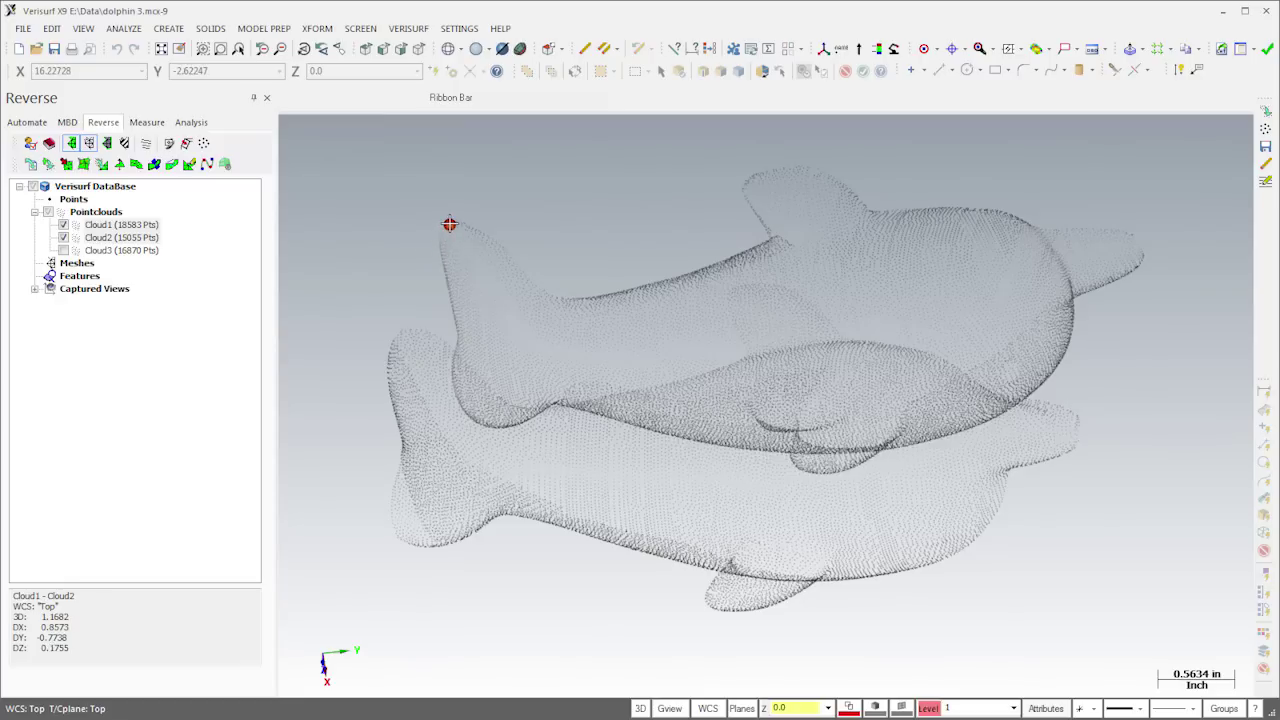
click(398, 536)
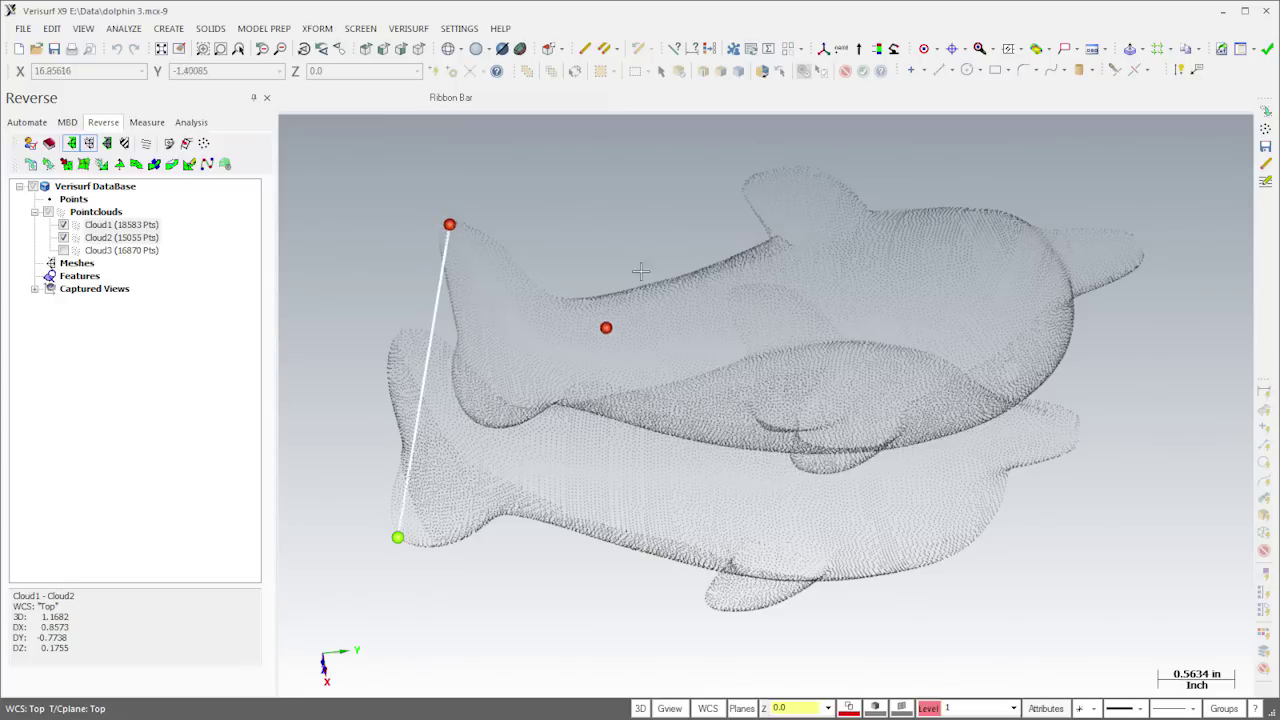
click(708, 606)
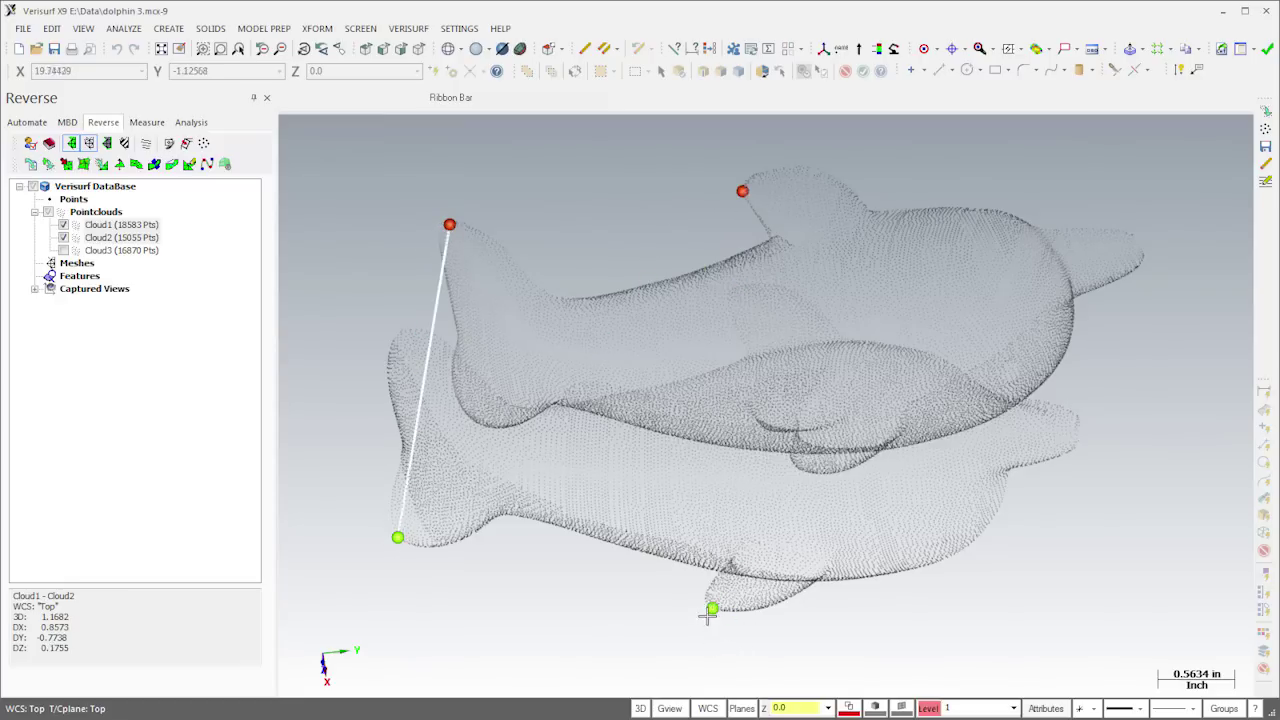
Transform the remaining cloud roughly into position and register all three clouds to each other.
drag(988, 636, 843, 506)
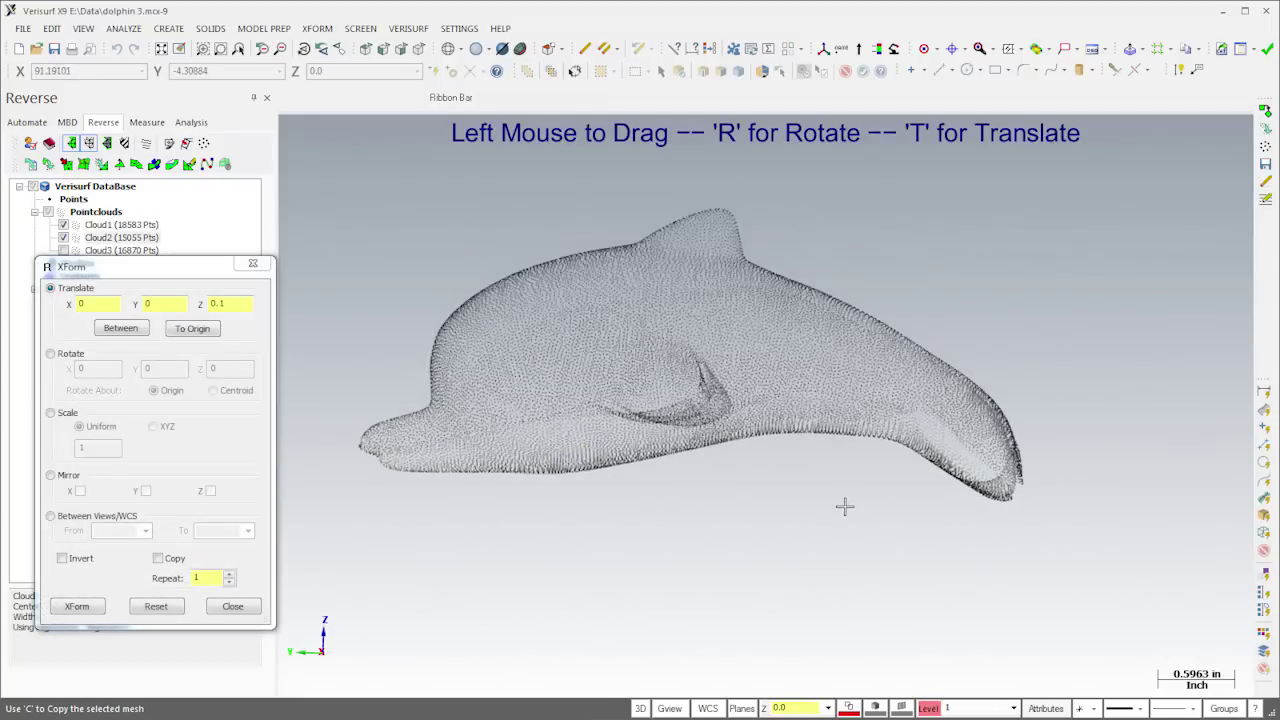
key(Escape)
click(96, 212)
right_click(108, 212)
mouse_move(148, 240)
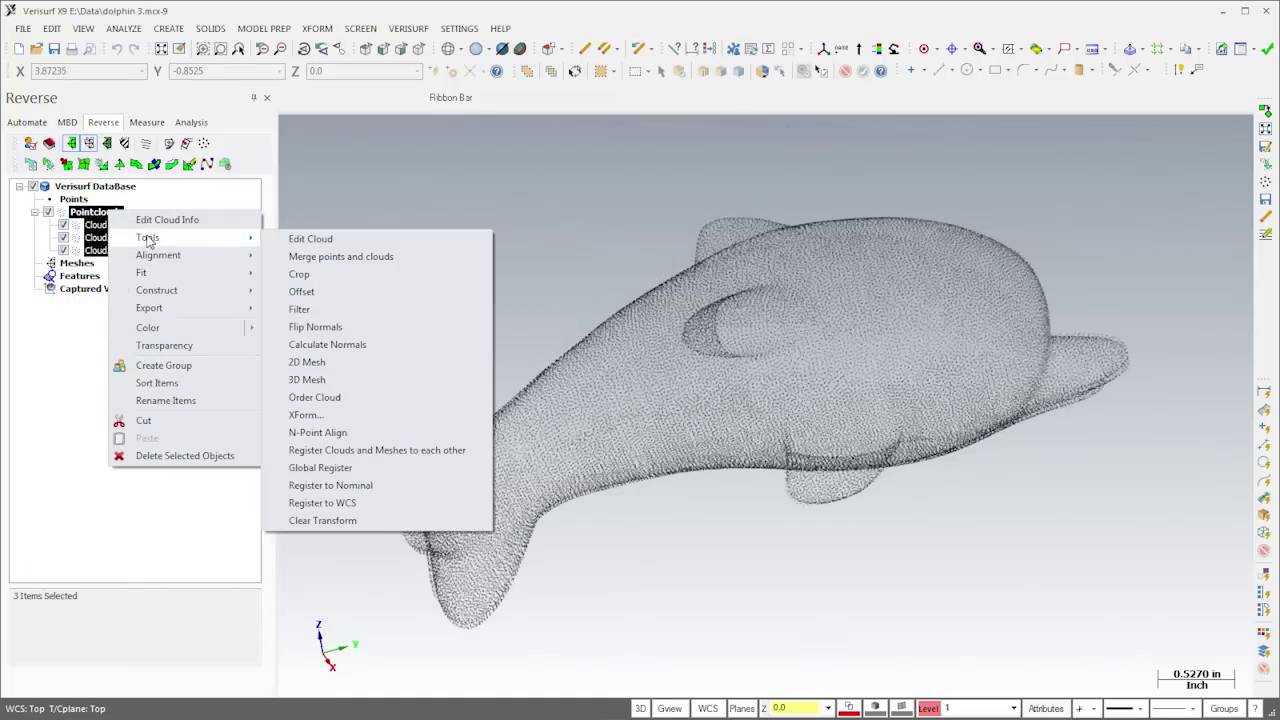
click(410, 452)
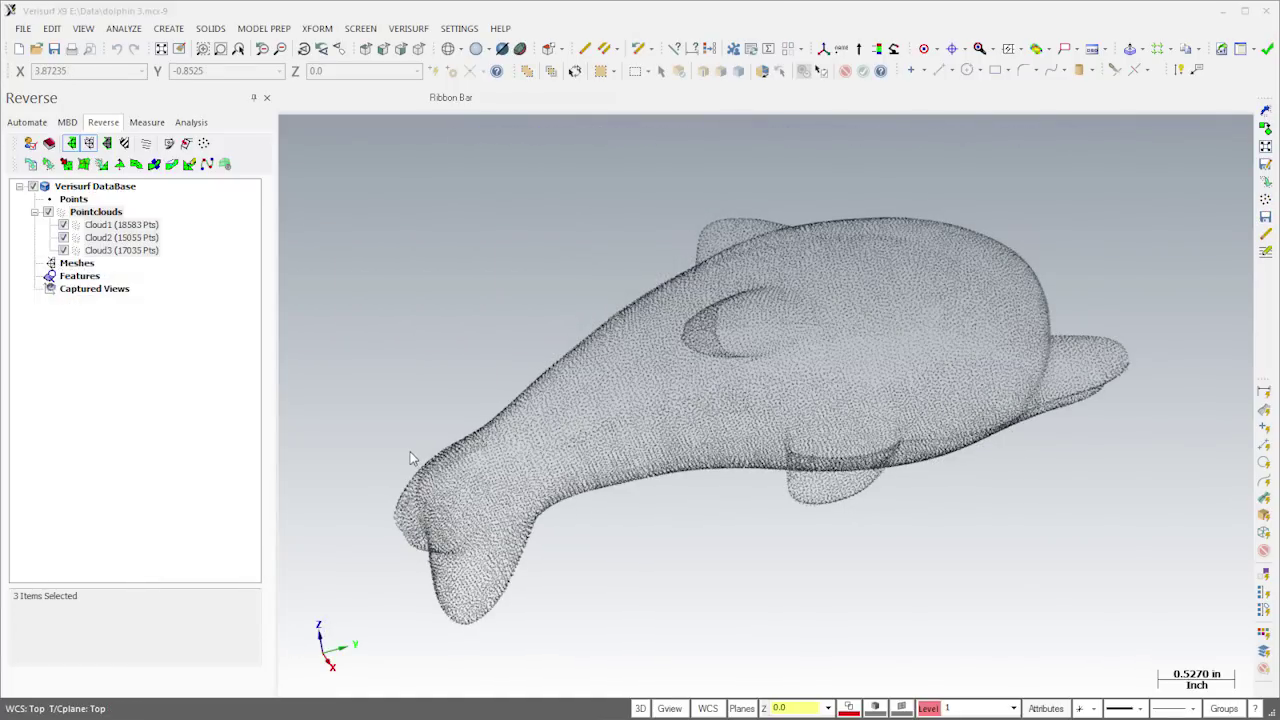
Merge the three clouds into one without keeping the originals, and filter the merged cloud by a minimum distance of 0.0250.
right_click(110, 214)
mouse_move(150, 236)
click(306, 254)
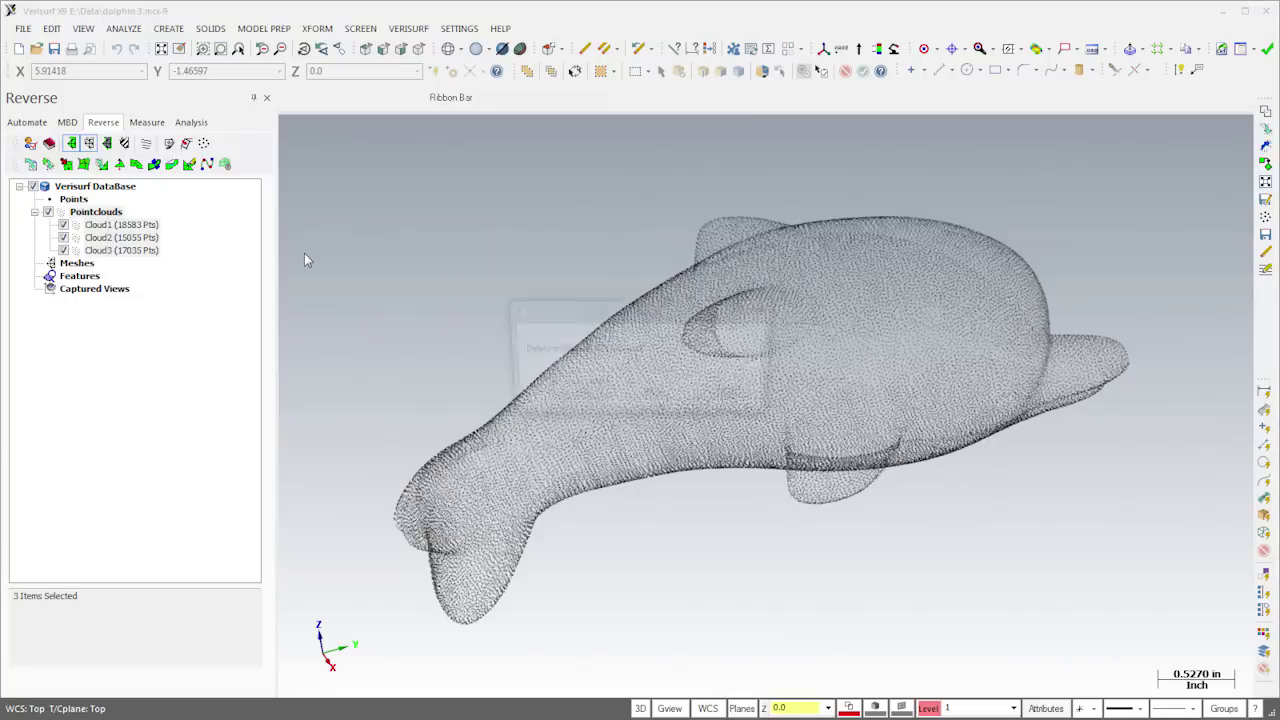
click(575, 396)
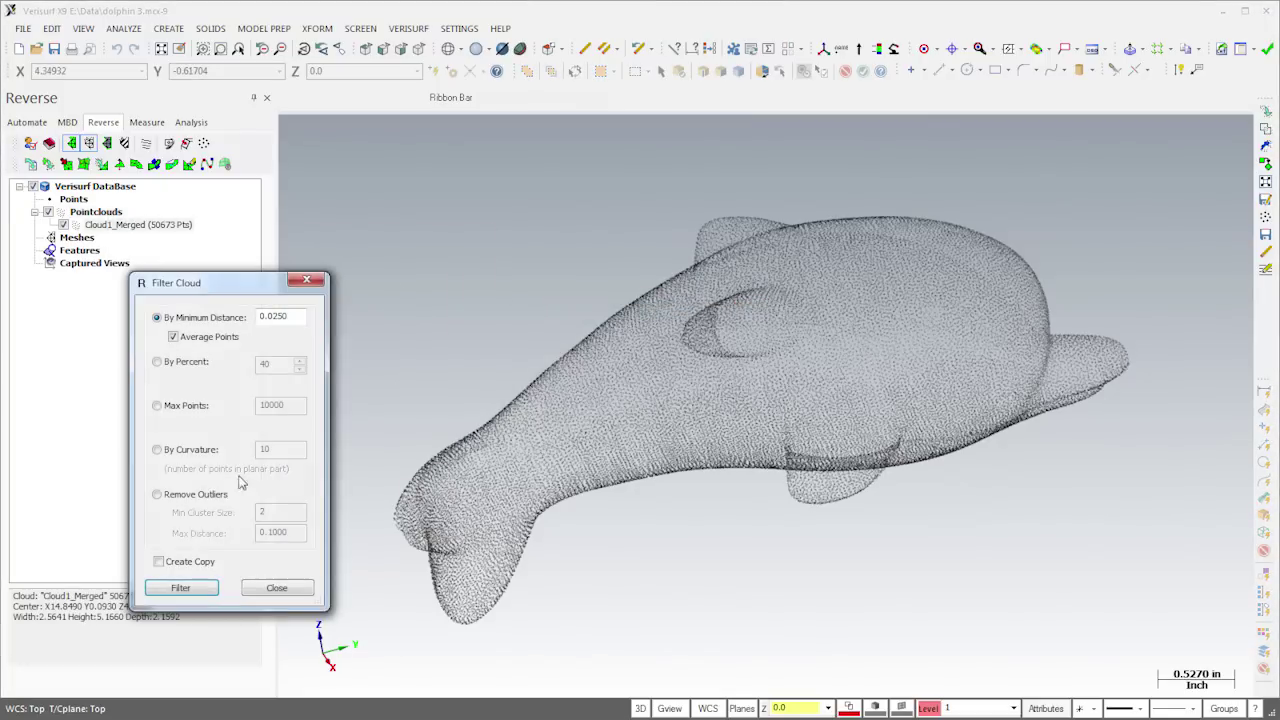
click(193, 588)
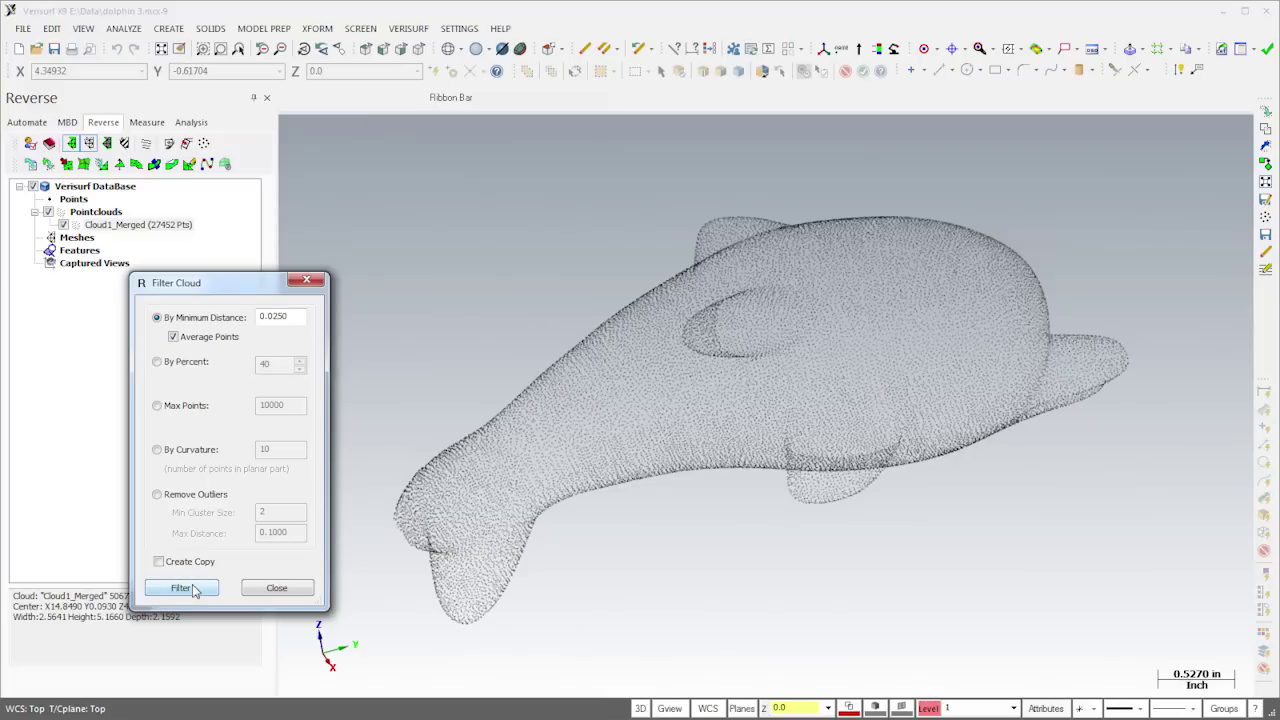
click(193, 588)
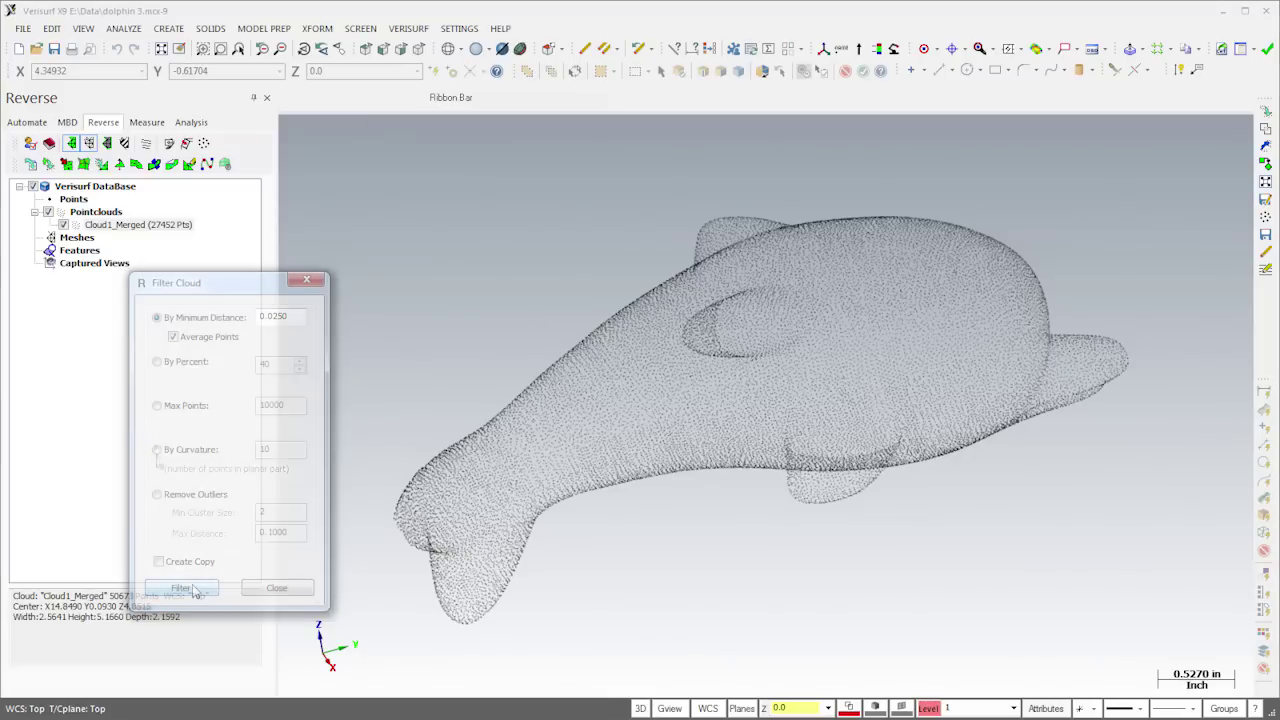
Create a mesh from the merged dolphin cloud and open the mesh for editing.
click(118, 226)
click(102, 167)
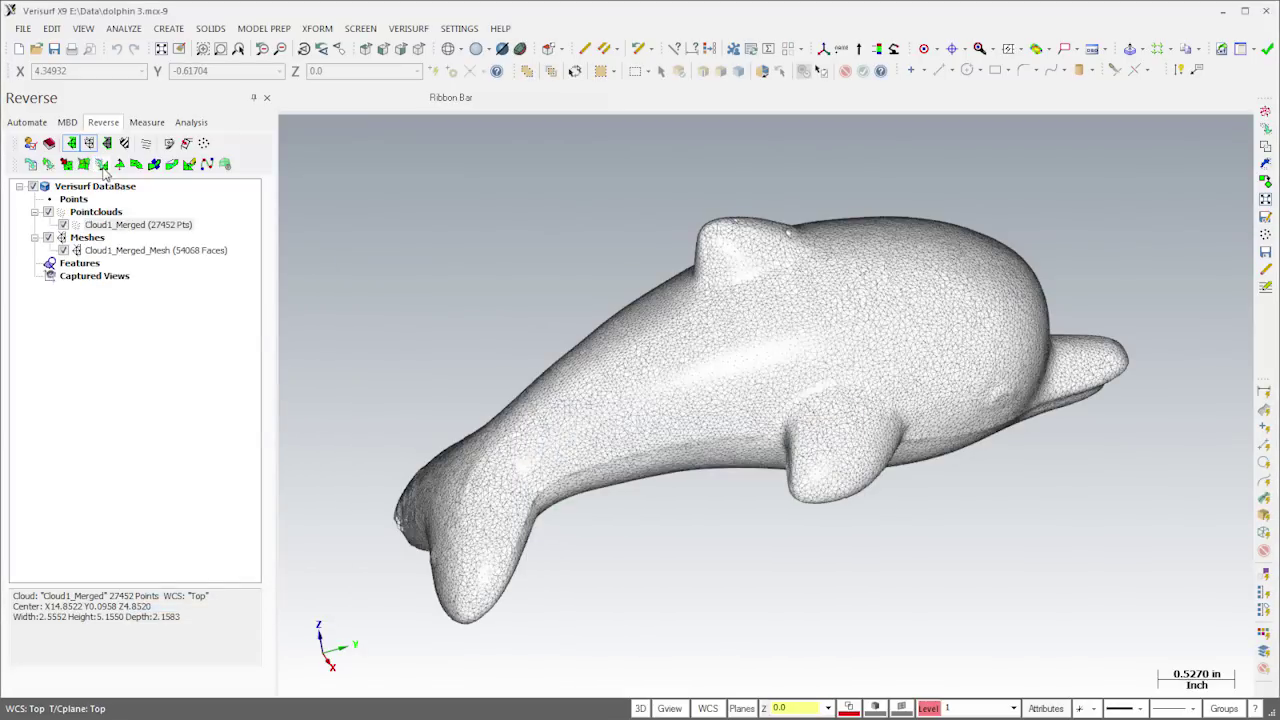
right_click(111, 252)
click(145, 281)
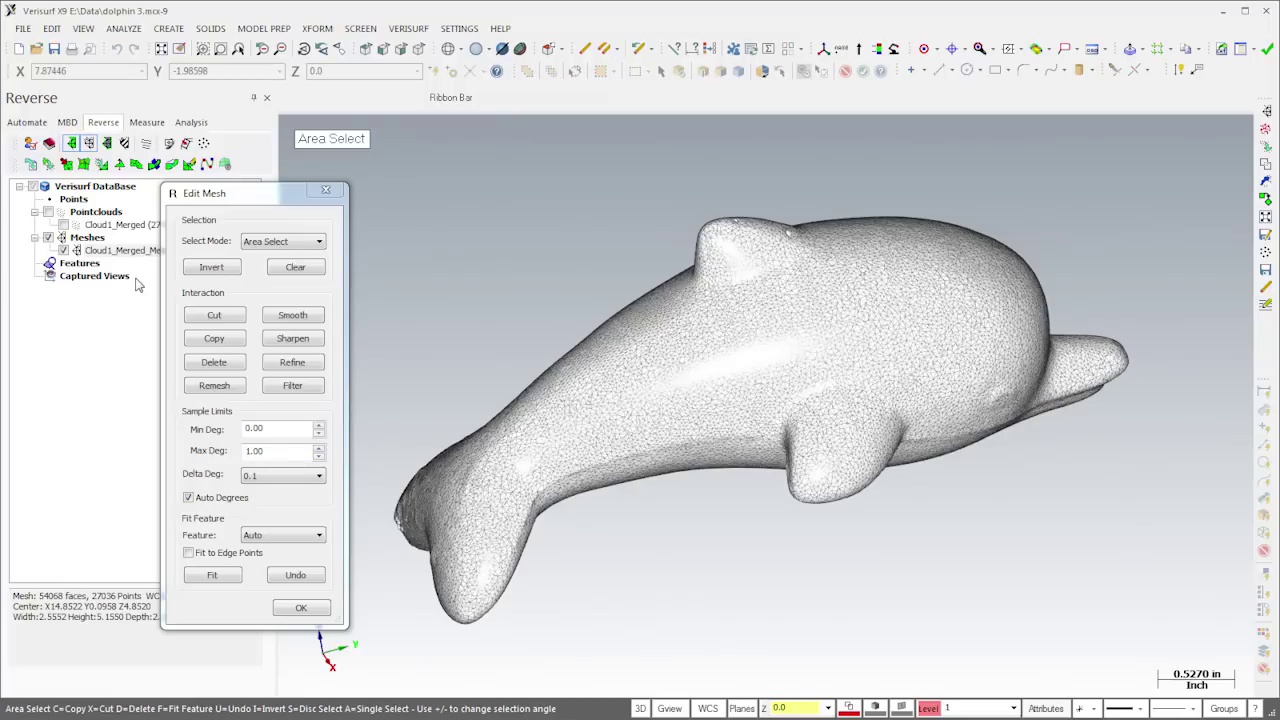
Filter the dolphin mesh by 46 percent without creating a copy.
right_click(140, 250)
mouse_move(215, 289)
click(330, 449)
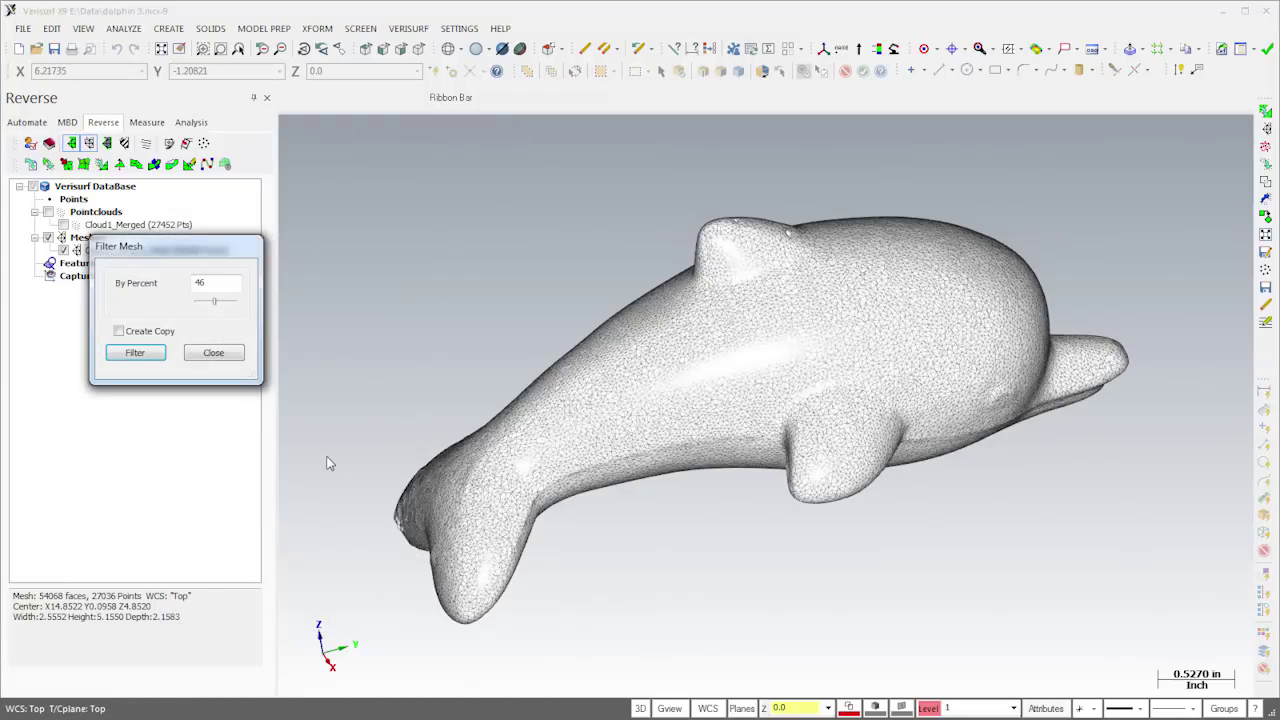
click(150, 355)
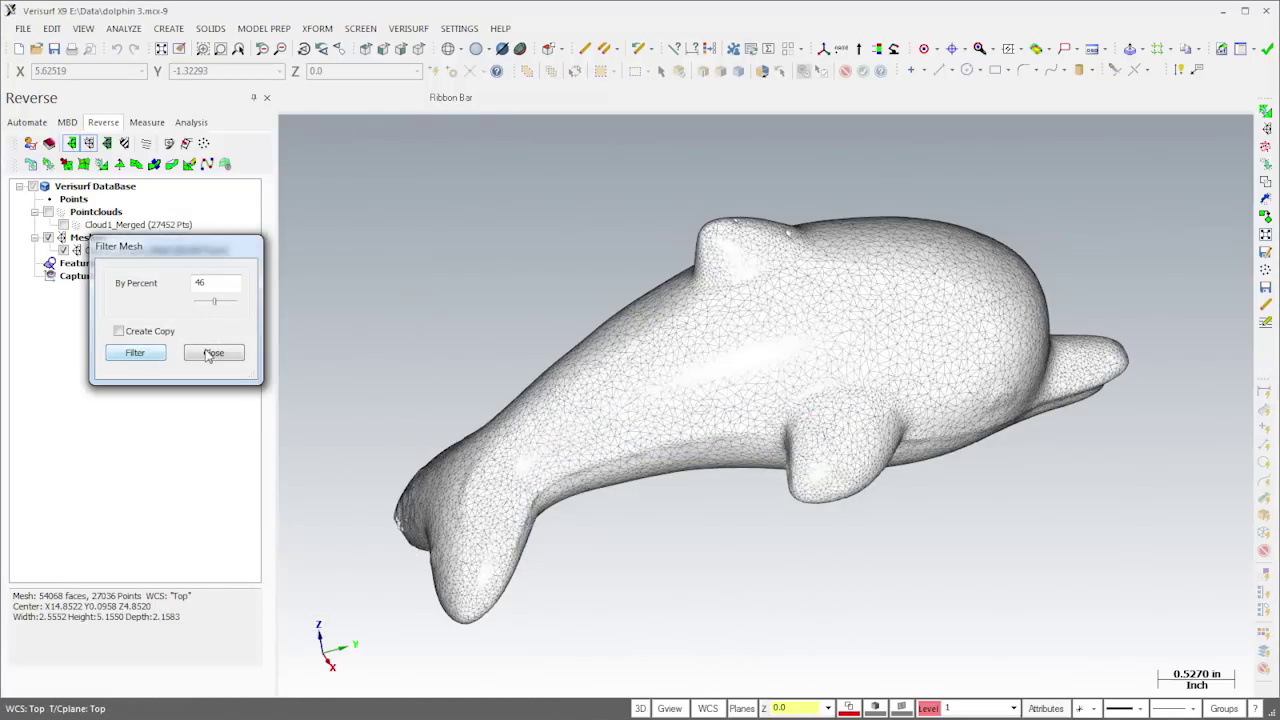
click(213, 353)
Autosurface the mesh as Free Form, with patch count by model complexity at Simple, minimum surface detail and multi-color surfaces saved.
click(224, 164)
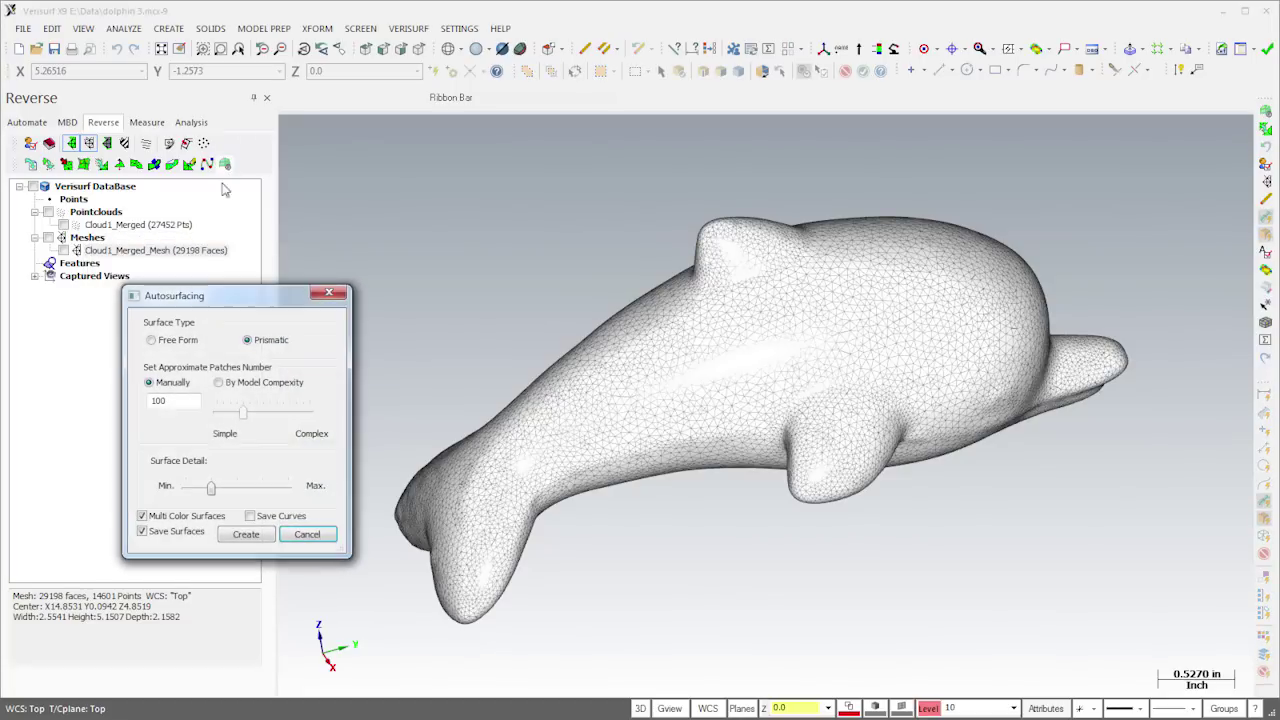
click(151, 340)
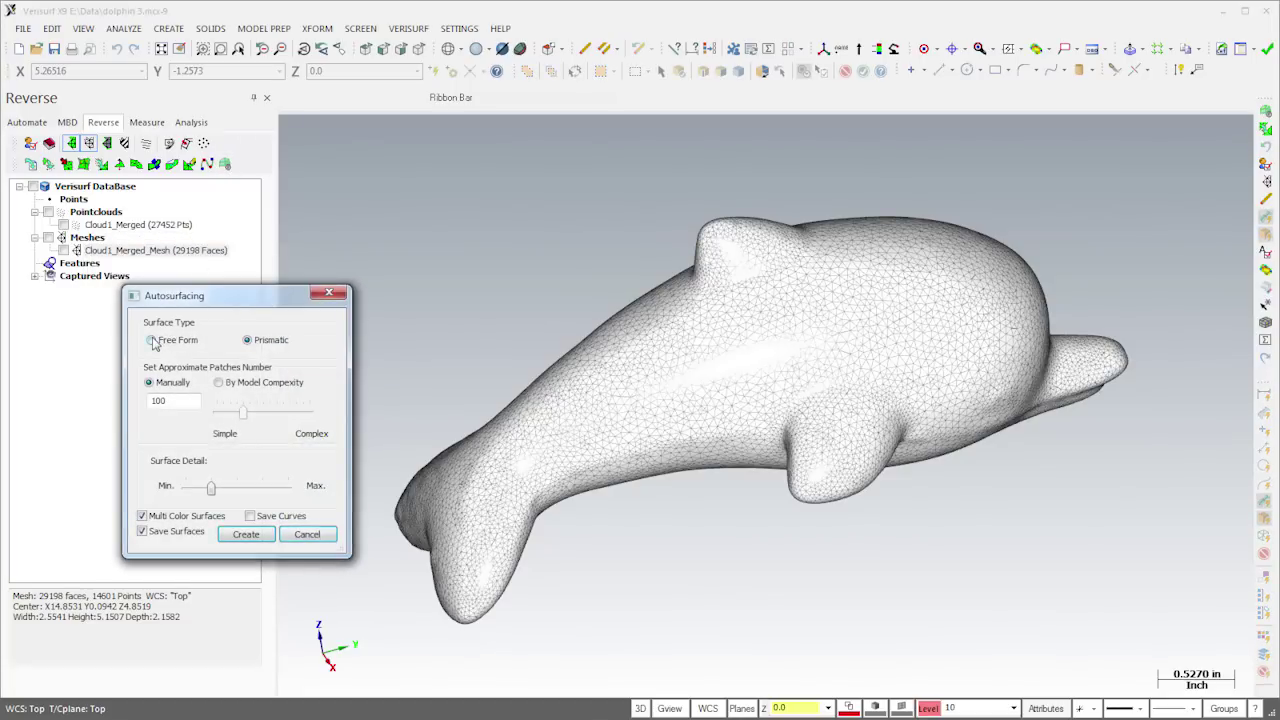
click(218, 382)
drag(245, 420, 216, 425)
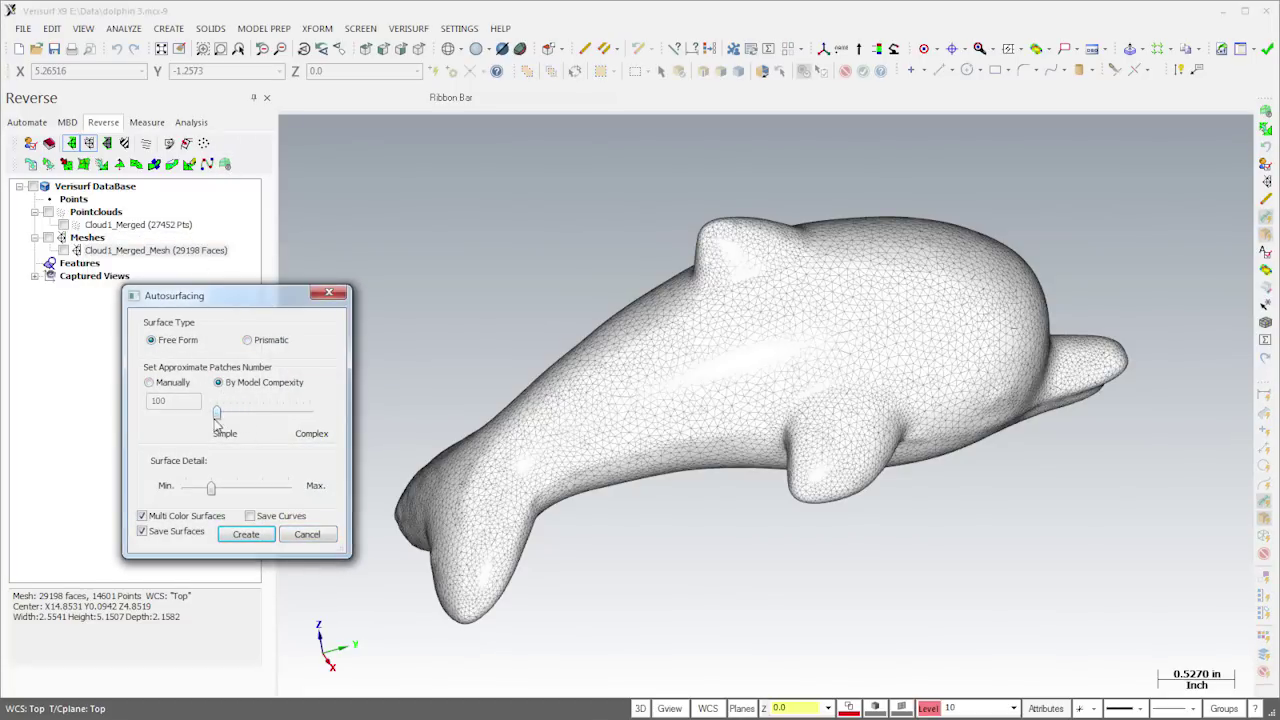
drag(195, 492, 186, 490)
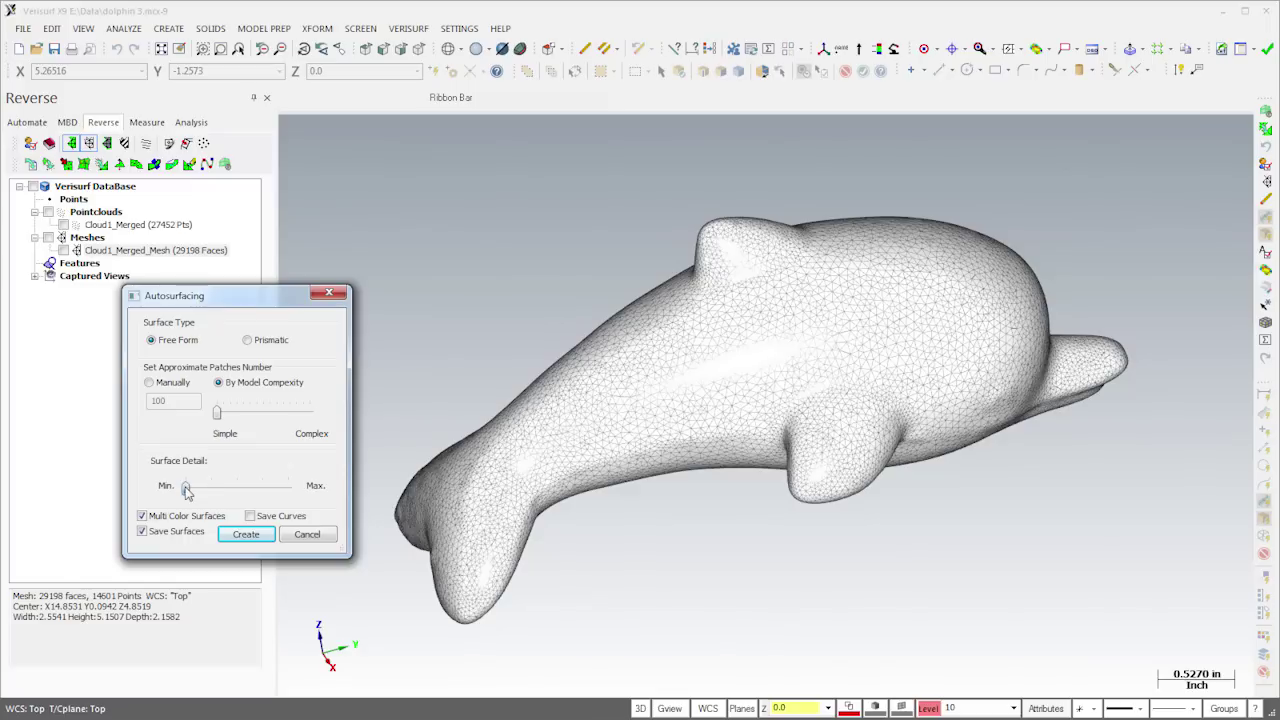
click(248, 535)
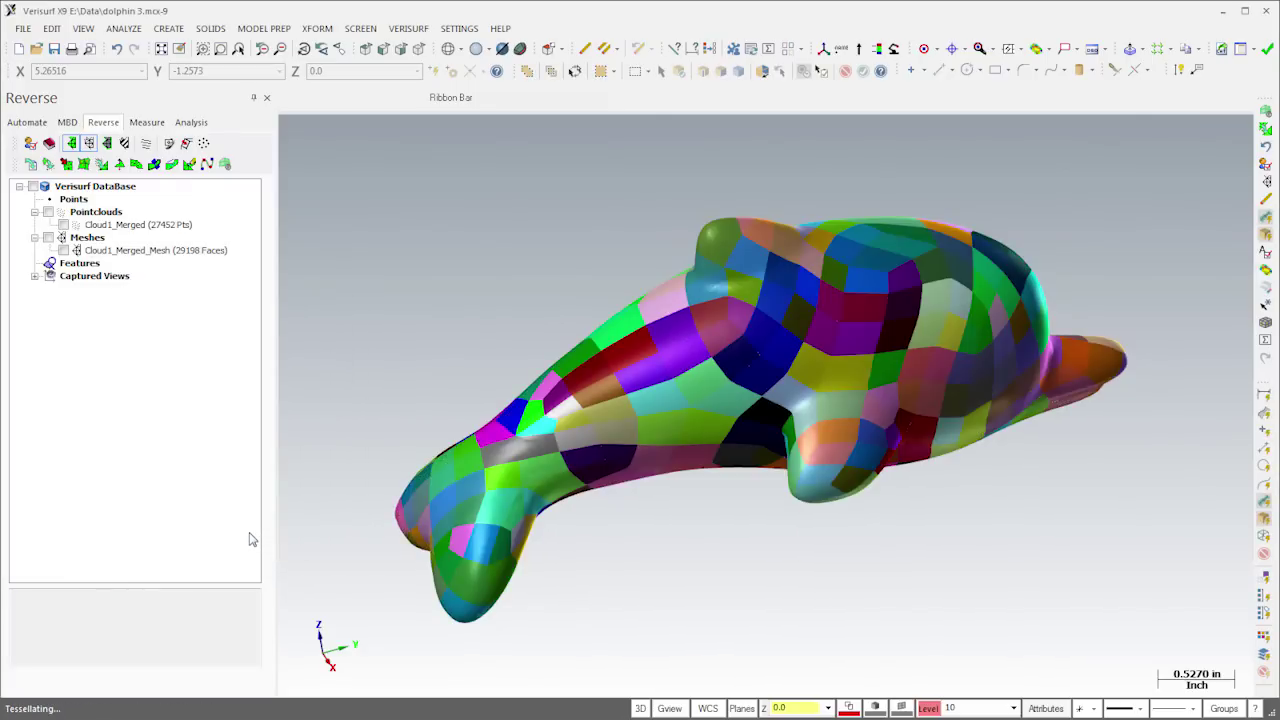
Stitch all visible dolphin surfaces into a solid, blanking the original surfaces and using an edge tolerance of 0.0050.
click(212, 28)
click(242, 264)
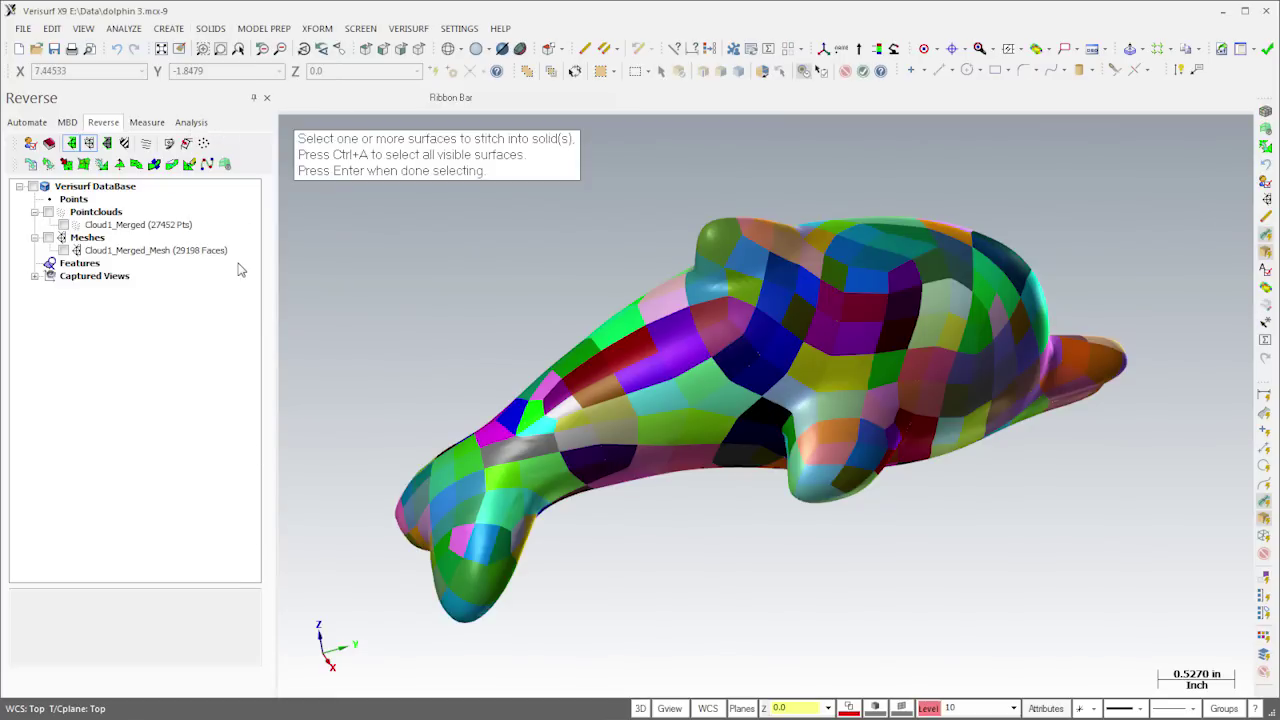
key(ctrl+a)
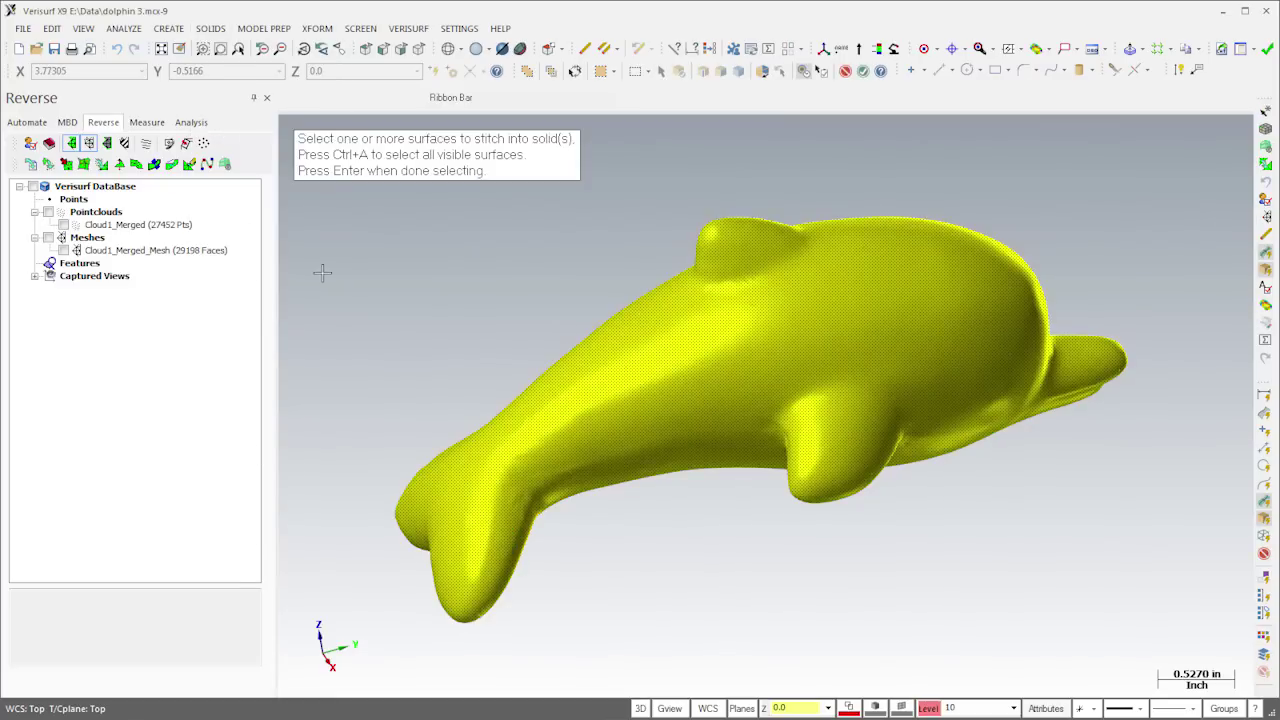
key(Return)
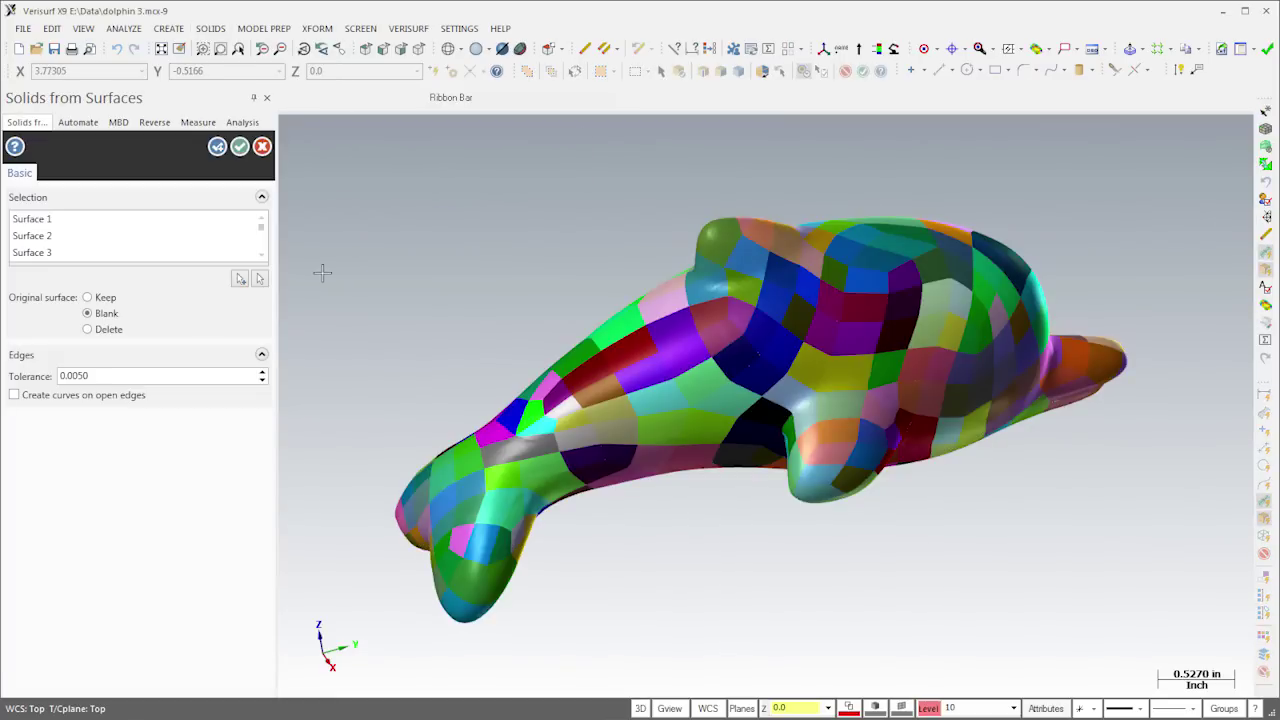
click(240, 147)
Analyze the merged dolphin point cloud against the stitched solid as a deviation color map and display the color scale.
click(190, 123)
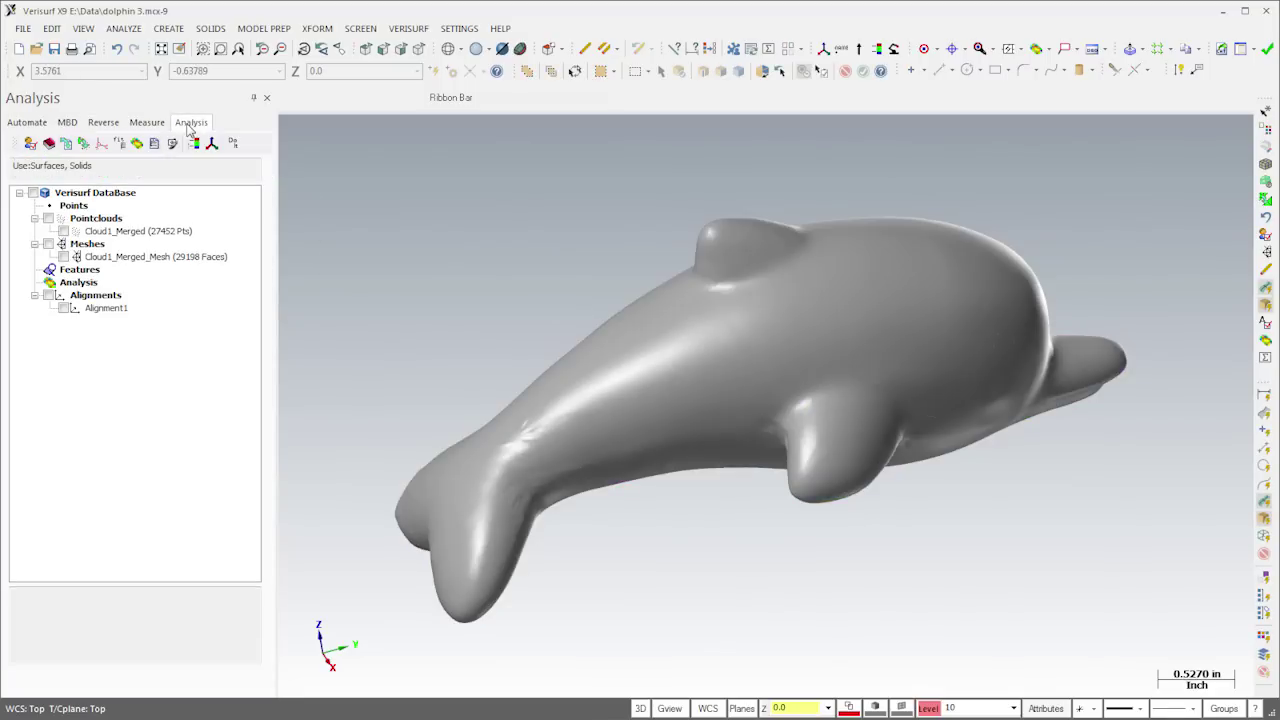
click(147, 232)
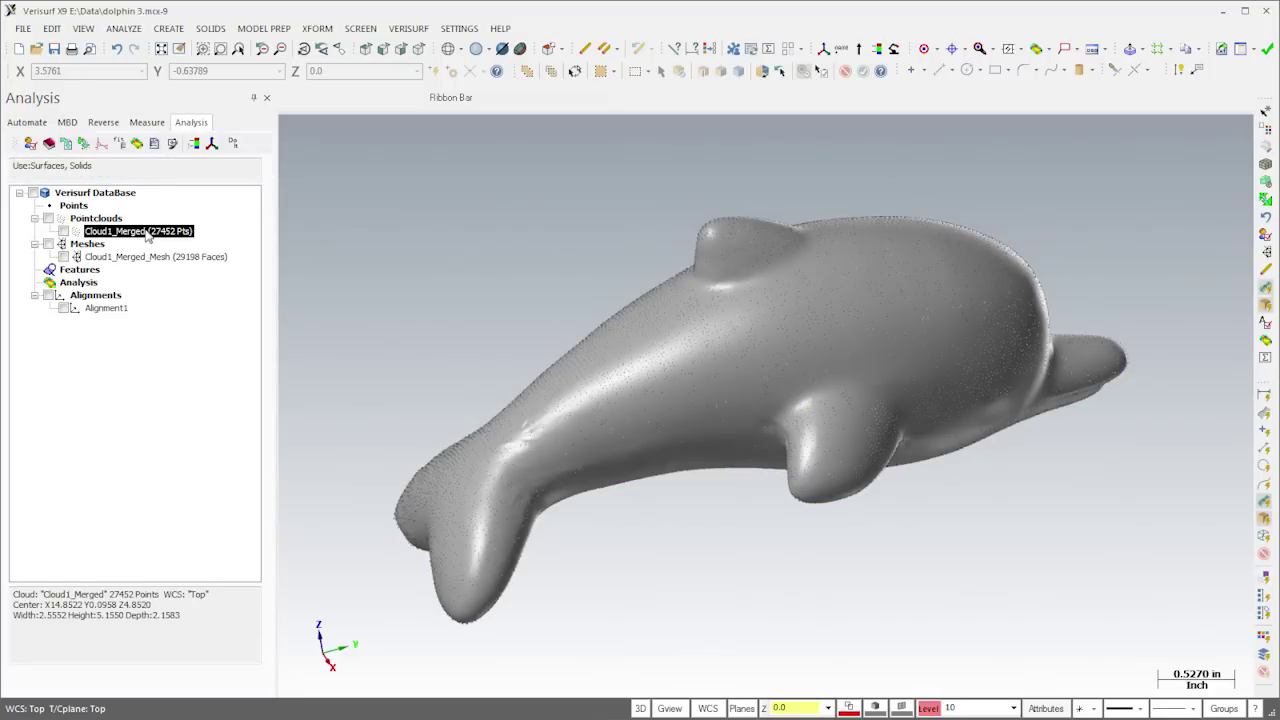
click(138, 144)
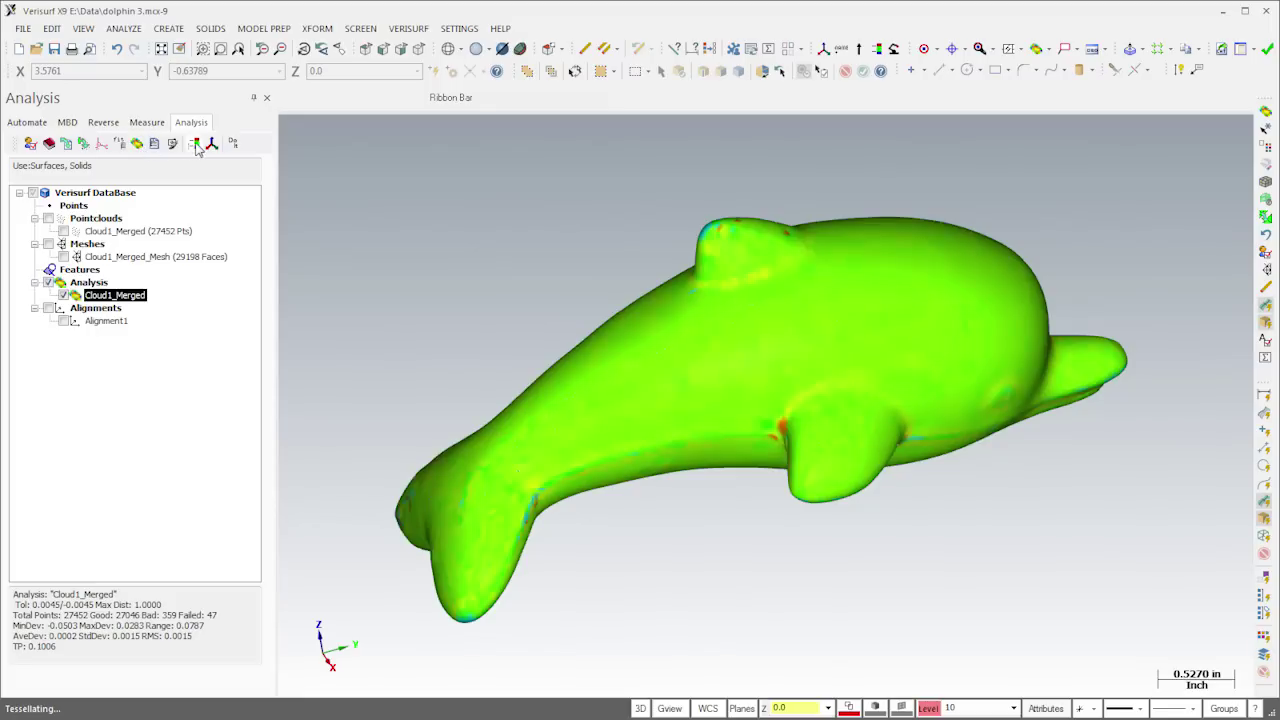
click(195, 144)
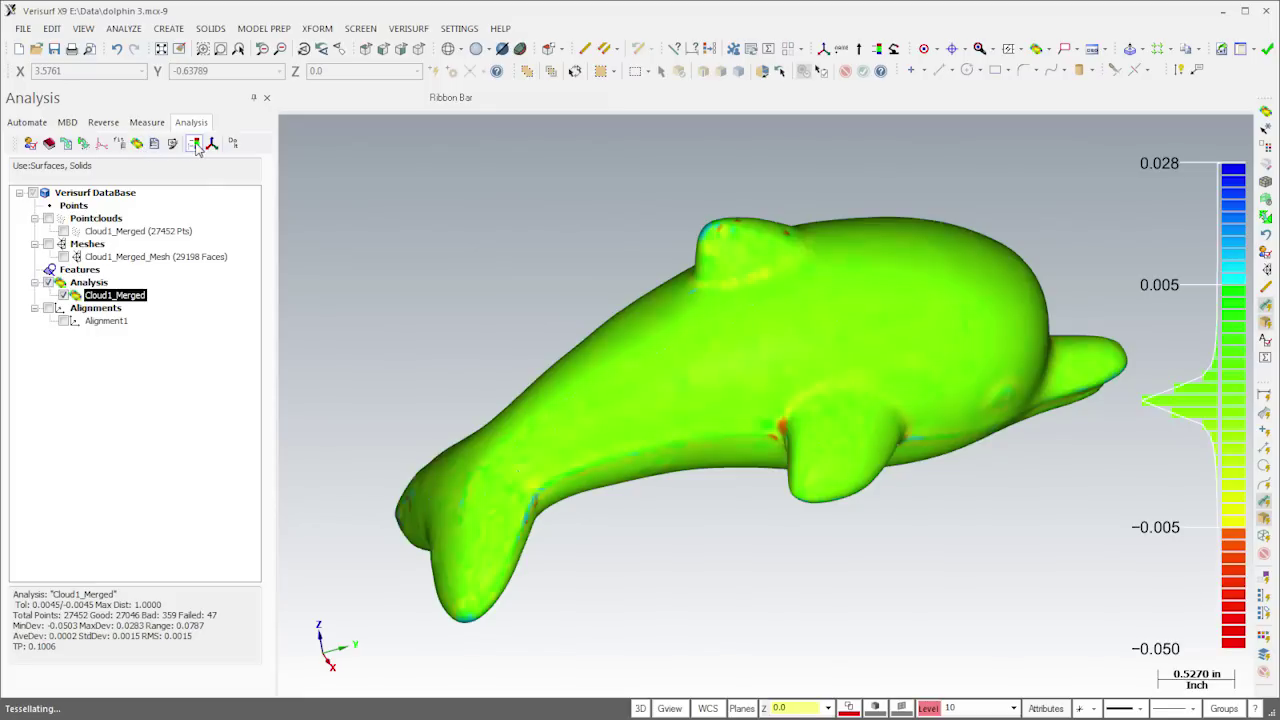